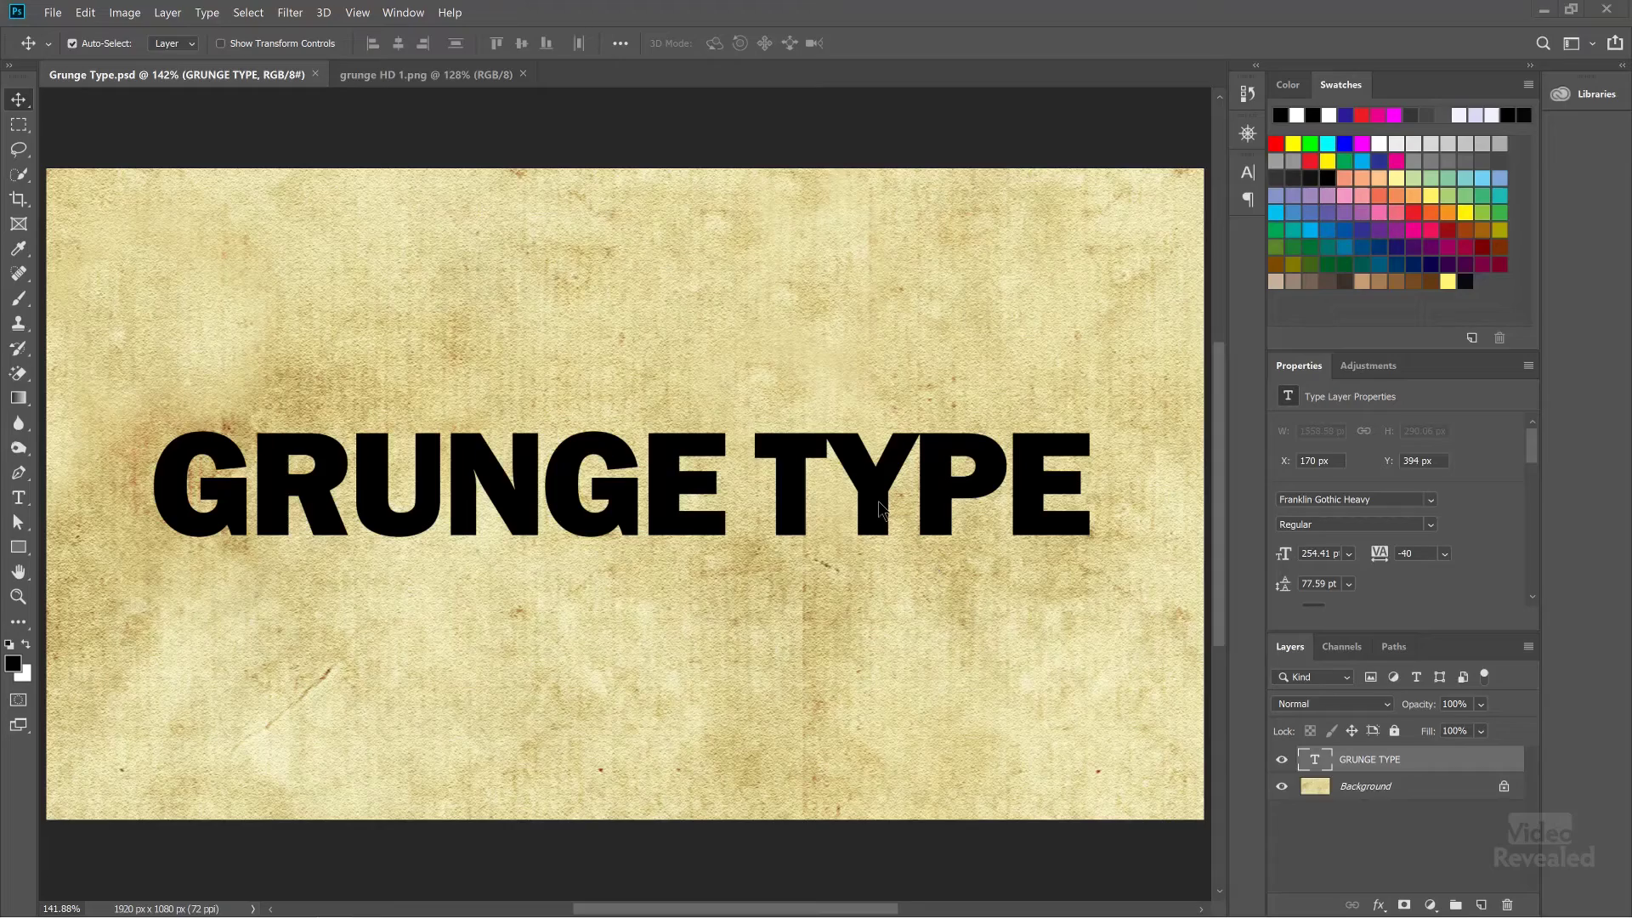
Step: Move the GRUNGE TYPE text down to Y 426 px and add a layer mask to its layer
mouse_move(884, 508)
mouse_down()
mouse_move(882, 386)
mouse_move(881, 529)
mouse_up()
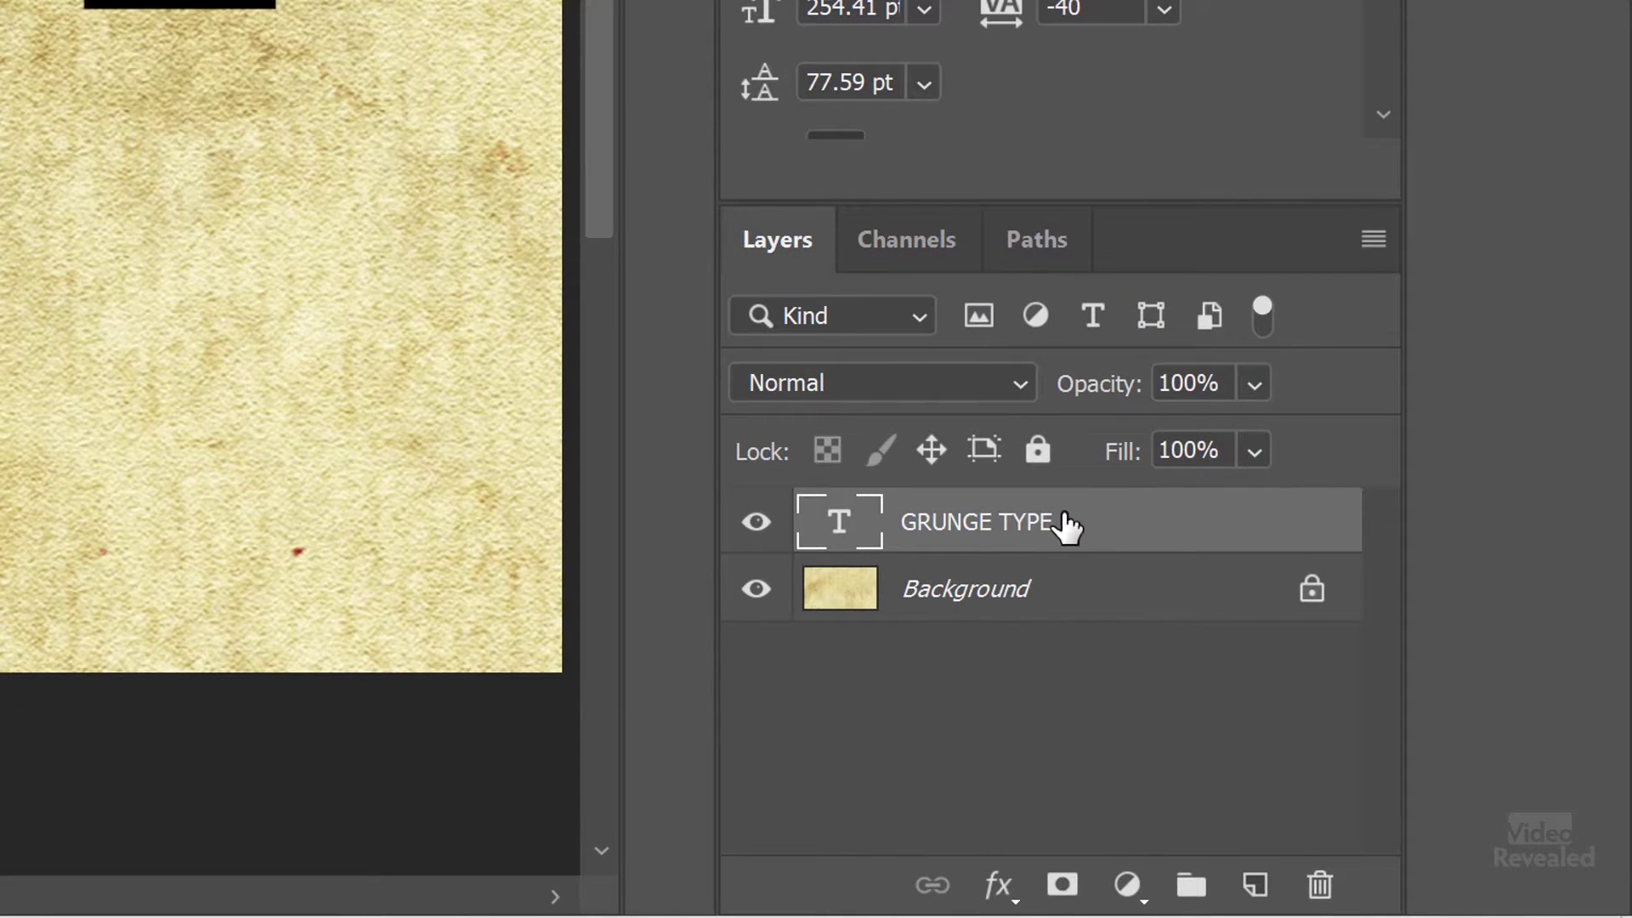
click(1063, 885)
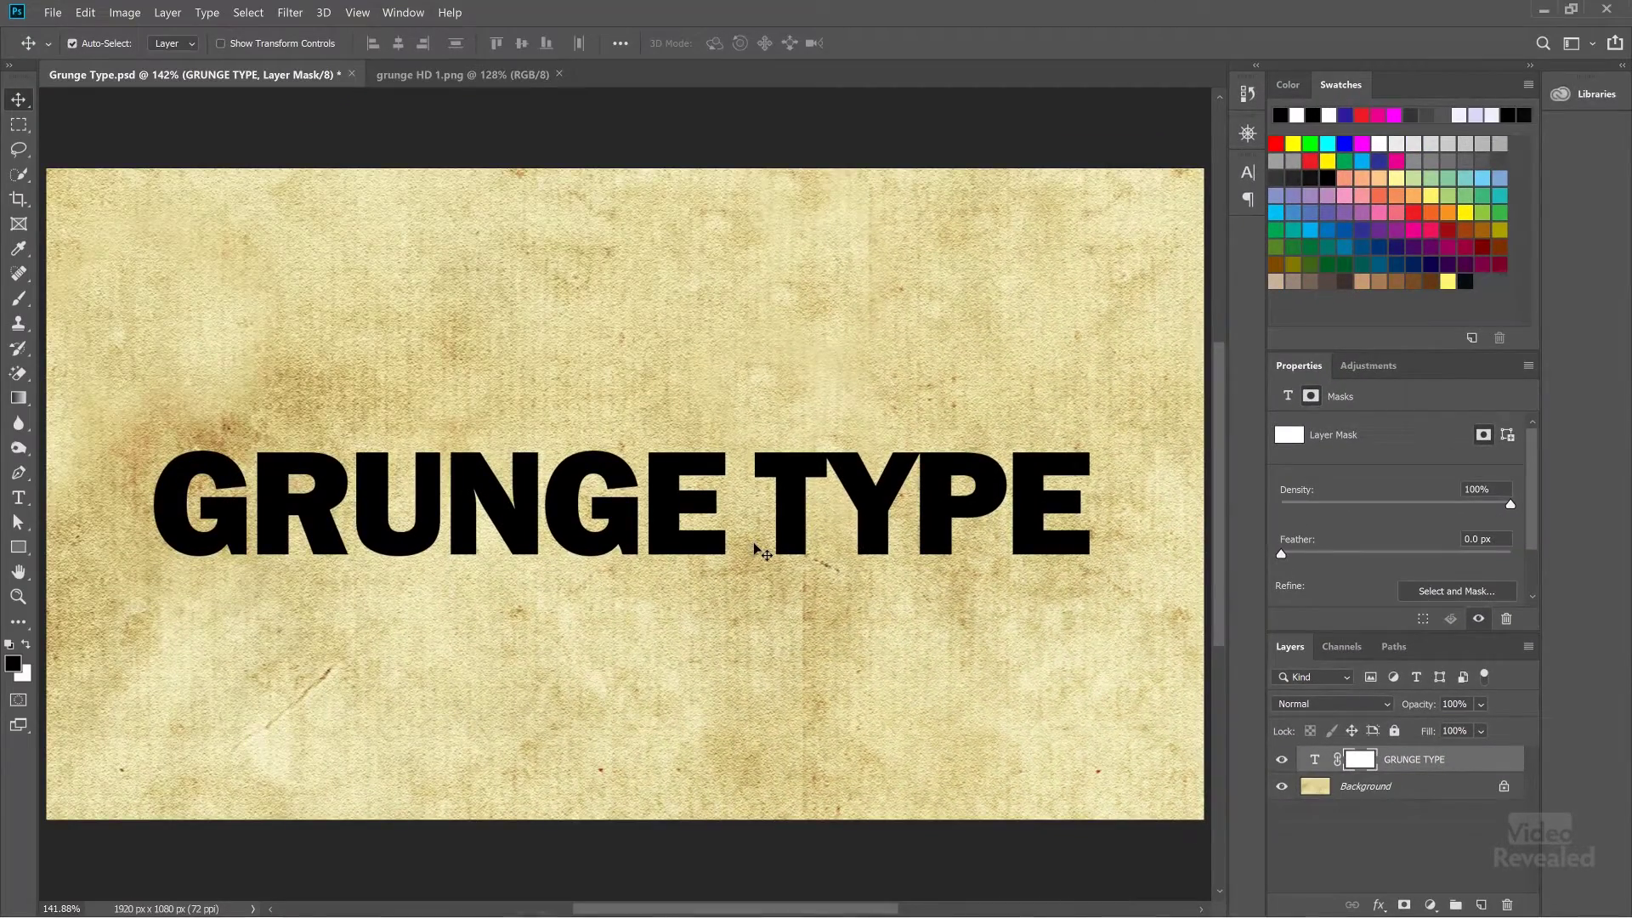
click(1311, 762)
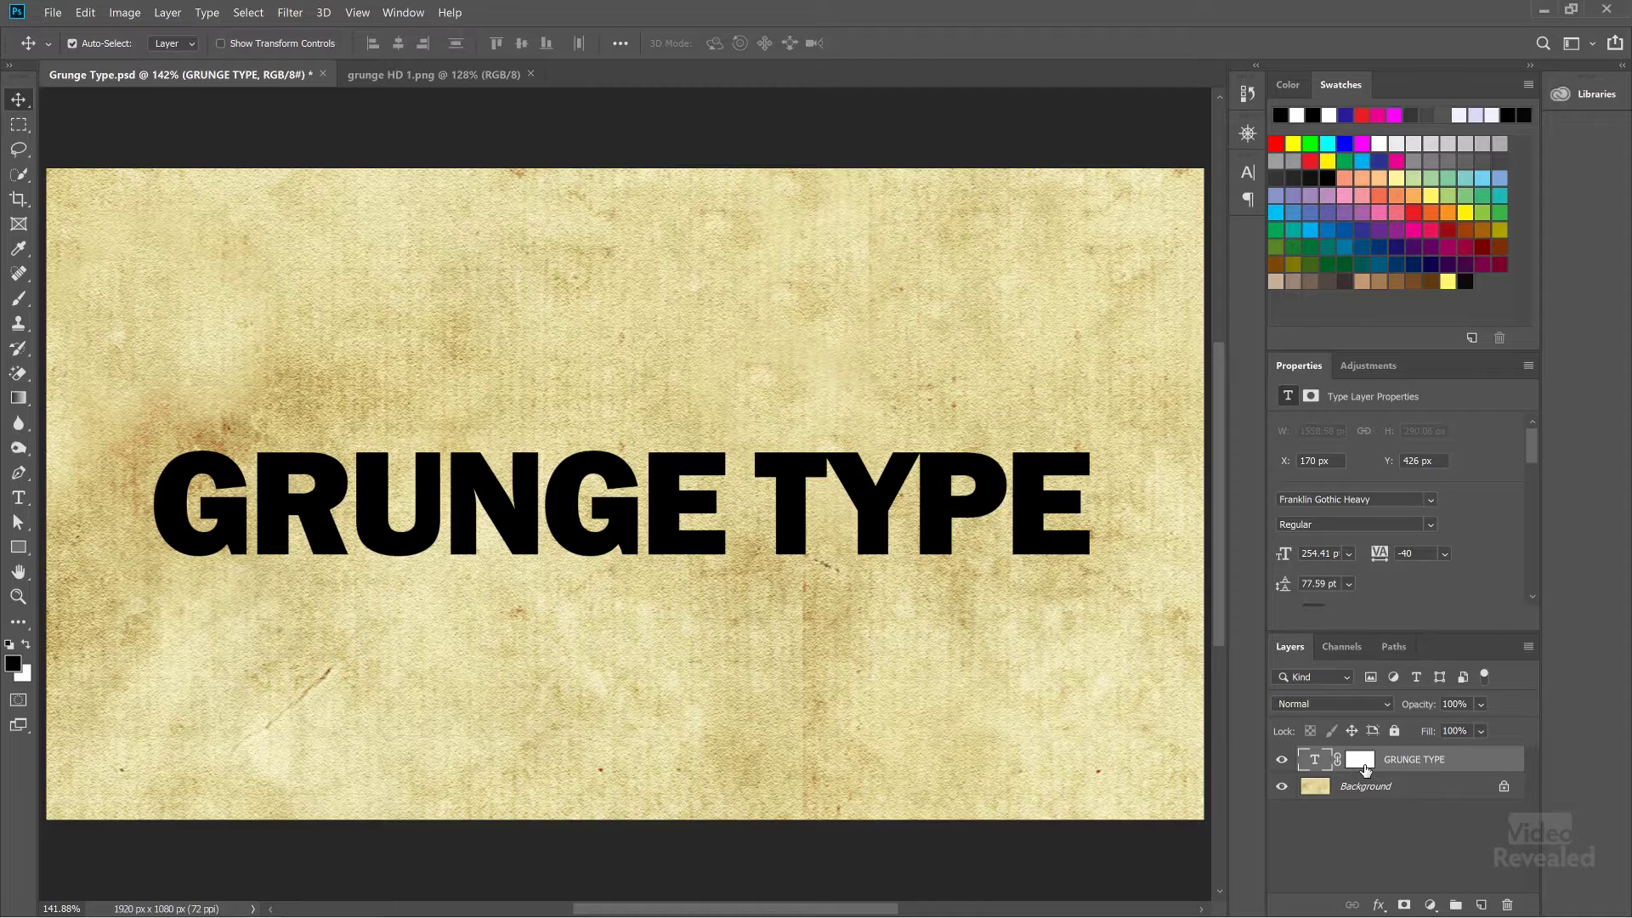
click(1360, 760)
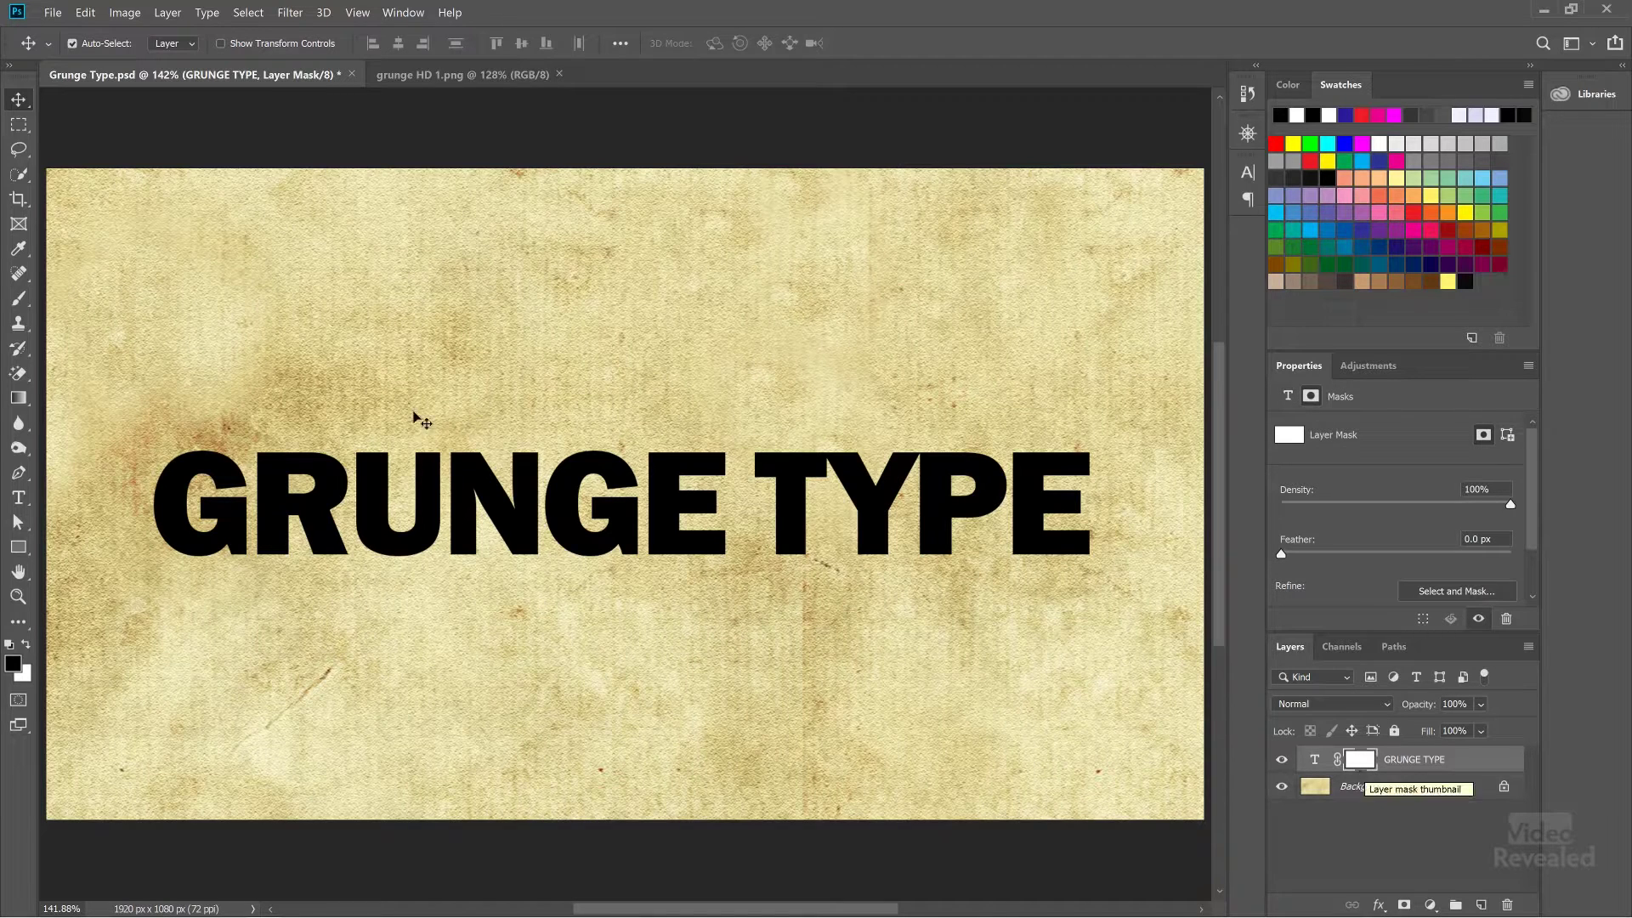
Step: Brush black on the layer mask to hide the letters UNGE, and brush white to restore them
click(18, 299)
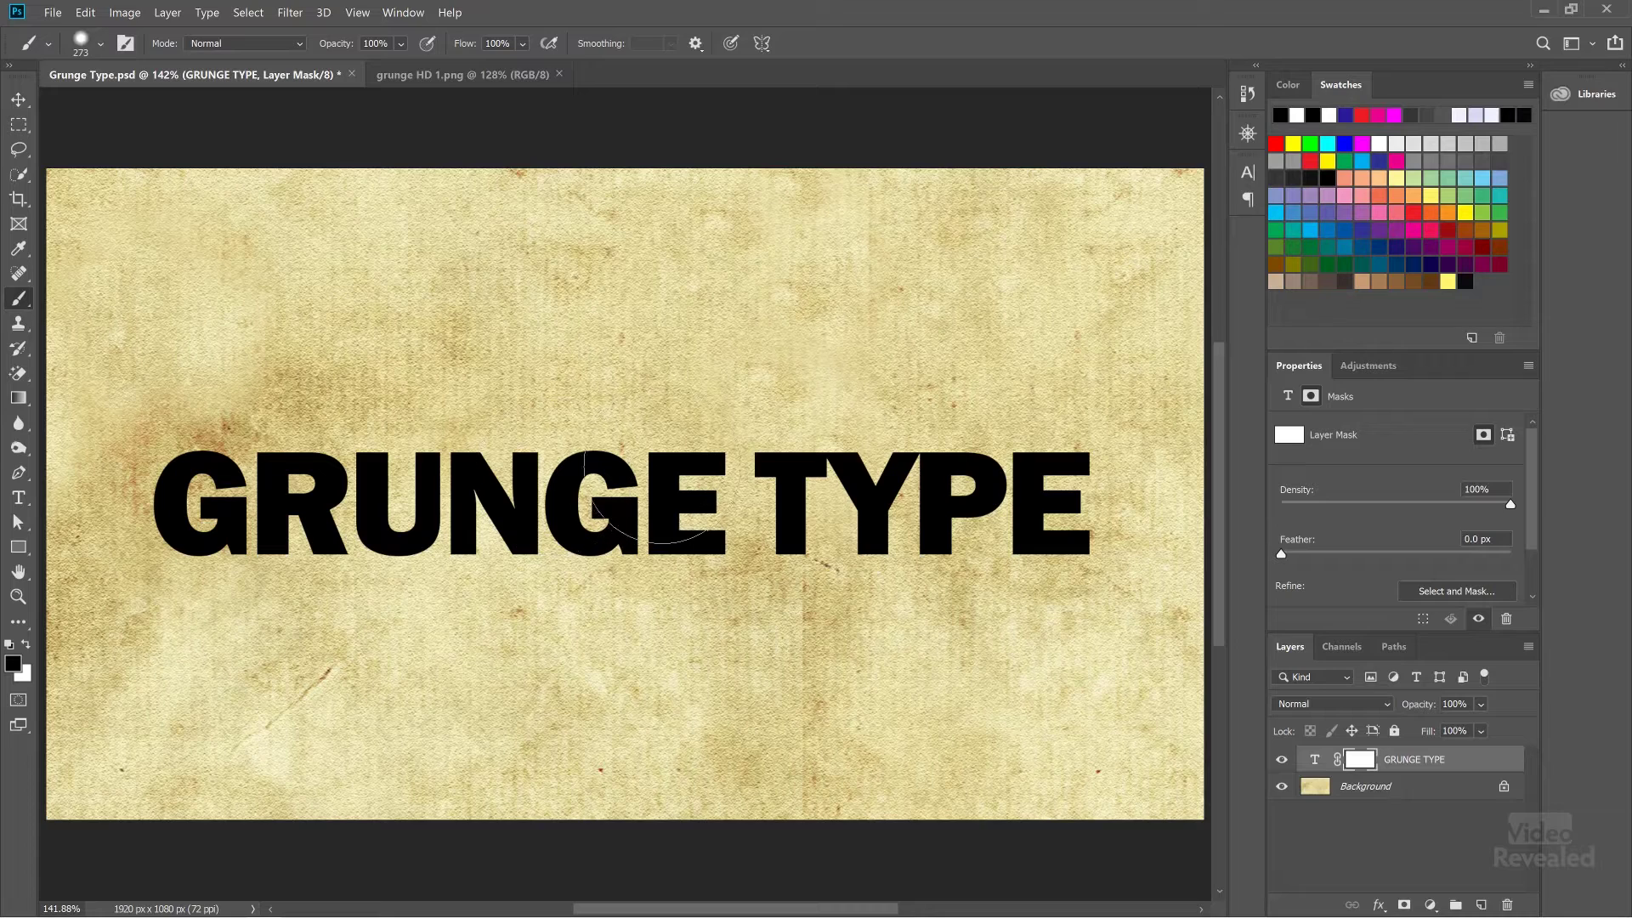
drag(706, 501, 357, 502)
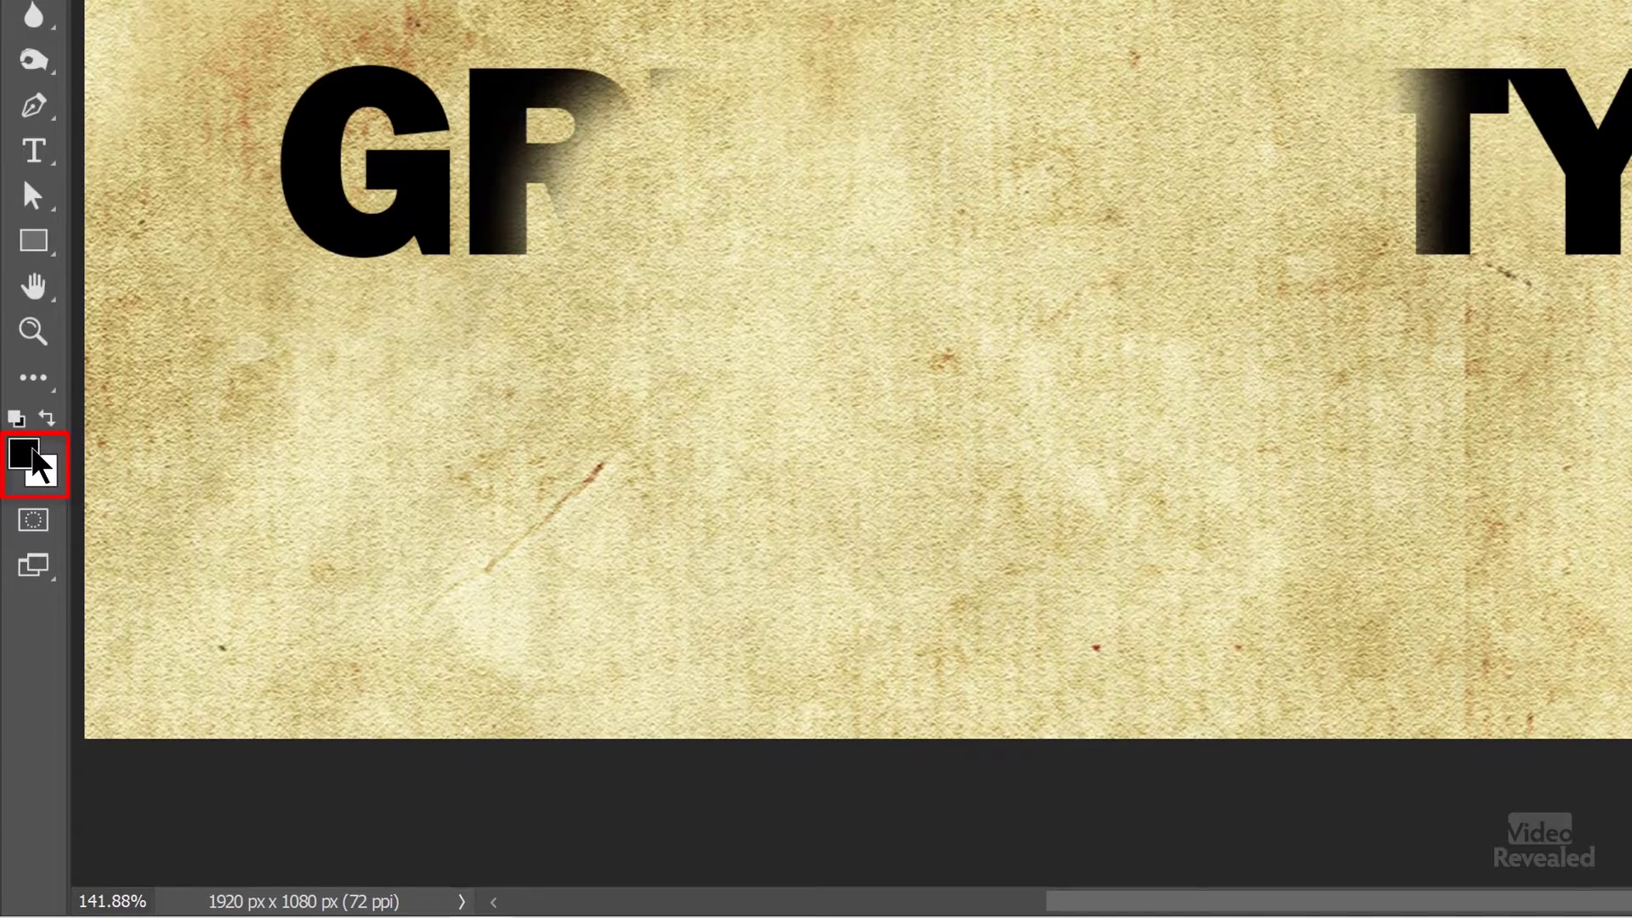
key(x)
mouse_move(845, 138)
mouse_down()
mouse_move(954, 143)
mouse_move(528, 201)
mouse_move(1312, 145)
mouse_move(1202, 127)
mouse_move(1232, 144)
mouse_up()
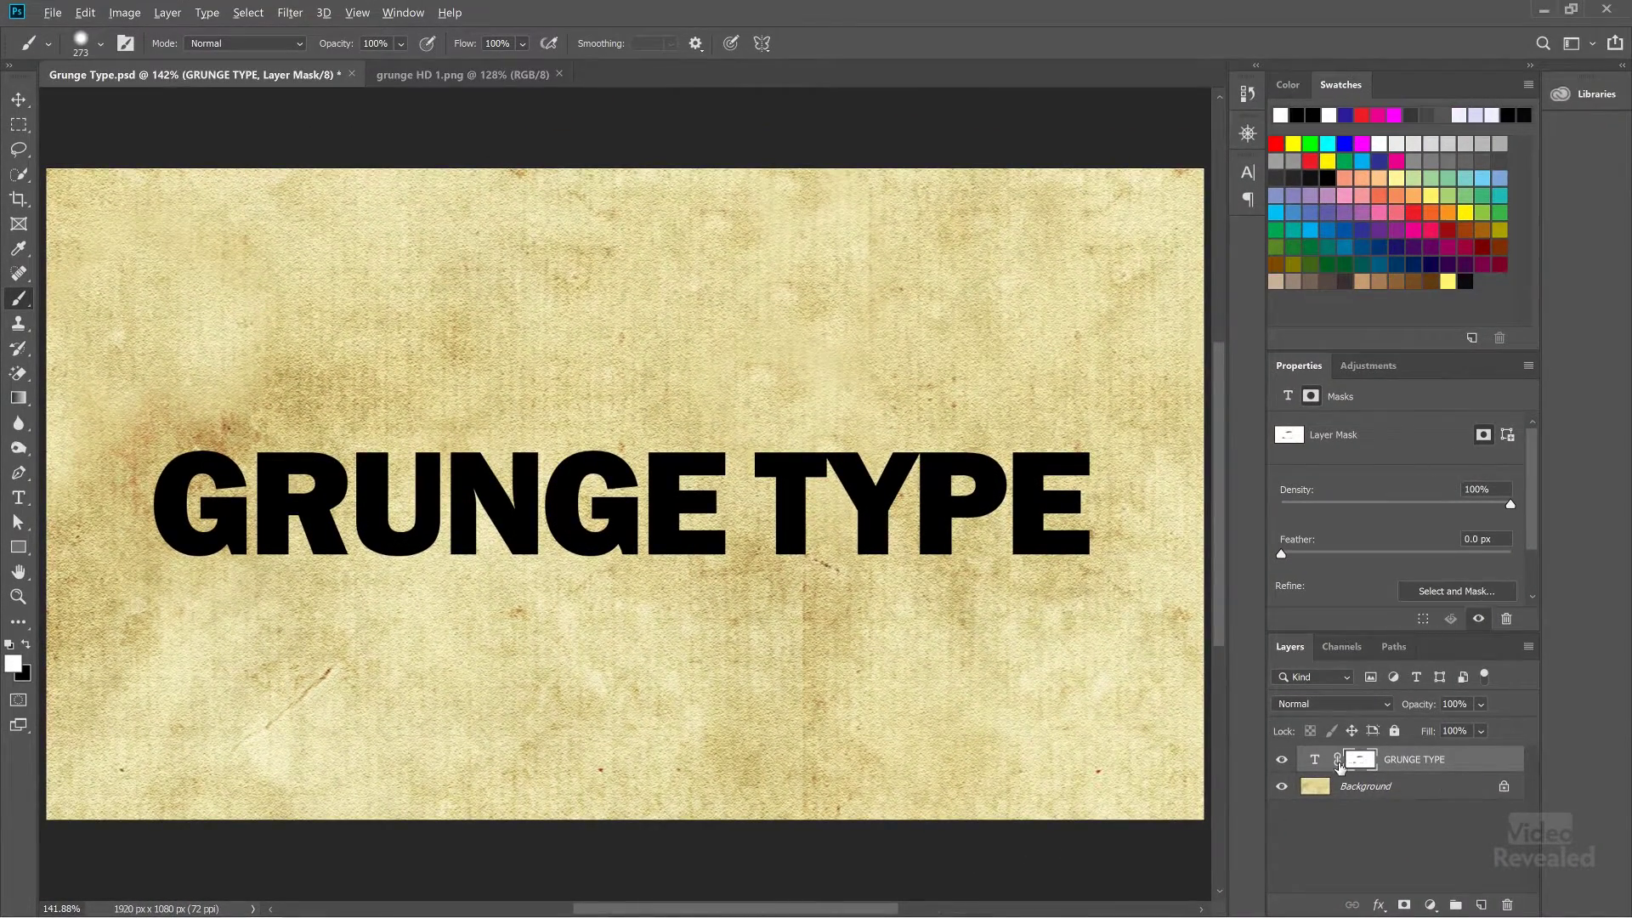
Step: Display the layer mask on its own and brush a large black area onto it, painting part of it back to white
alt+click(1359, 765)
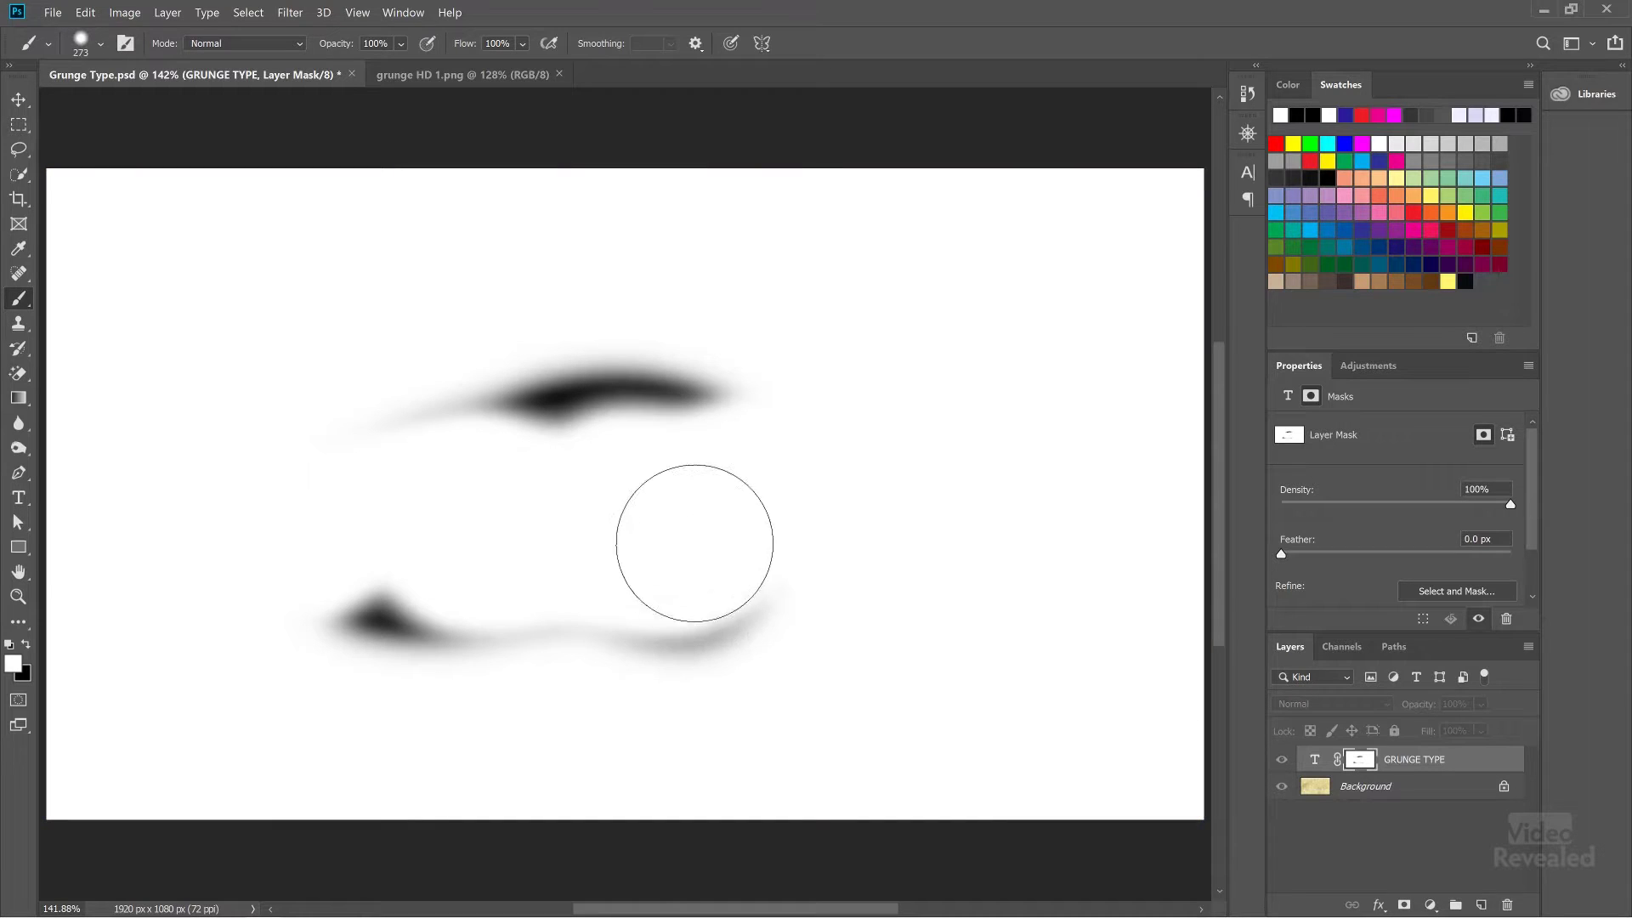
key(x)
mouse_move(681, 465)
mouse_down()
mouse_move(659, 401)
mouse_move(736, 463)
mouse_move(579, 591)
mouse_move(425, 520)
mouse_up()
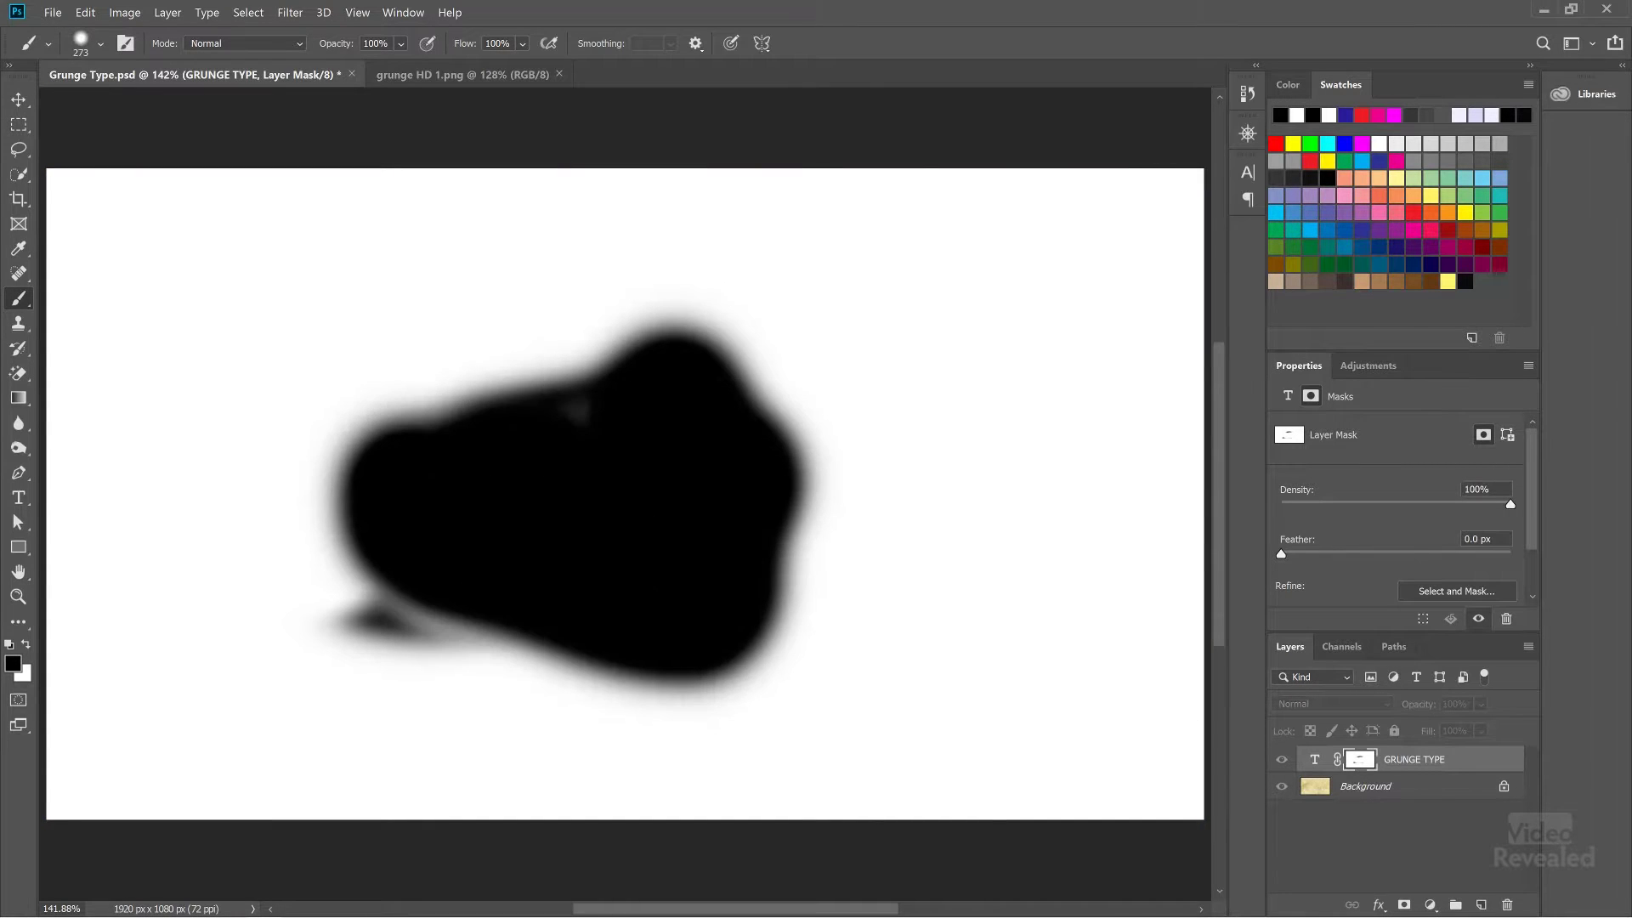
key(x)
mouse_move(572, 419)
mouse_down()
mouse_move(562, 524)
mouse_move(567, 501)
mouse_move(629, 470)
mouse_move(721, 515)
mouse_move(570, 500)
mouse_move(501, 560)
mouse_move(445, 537)
mouse_move(549, 438)
mouse_move(372, 562)
mouse_move(605, 481)
mouse_move(710, 500)
mouse_move(755, 544)
mouse_up()
key(x)
key(x)
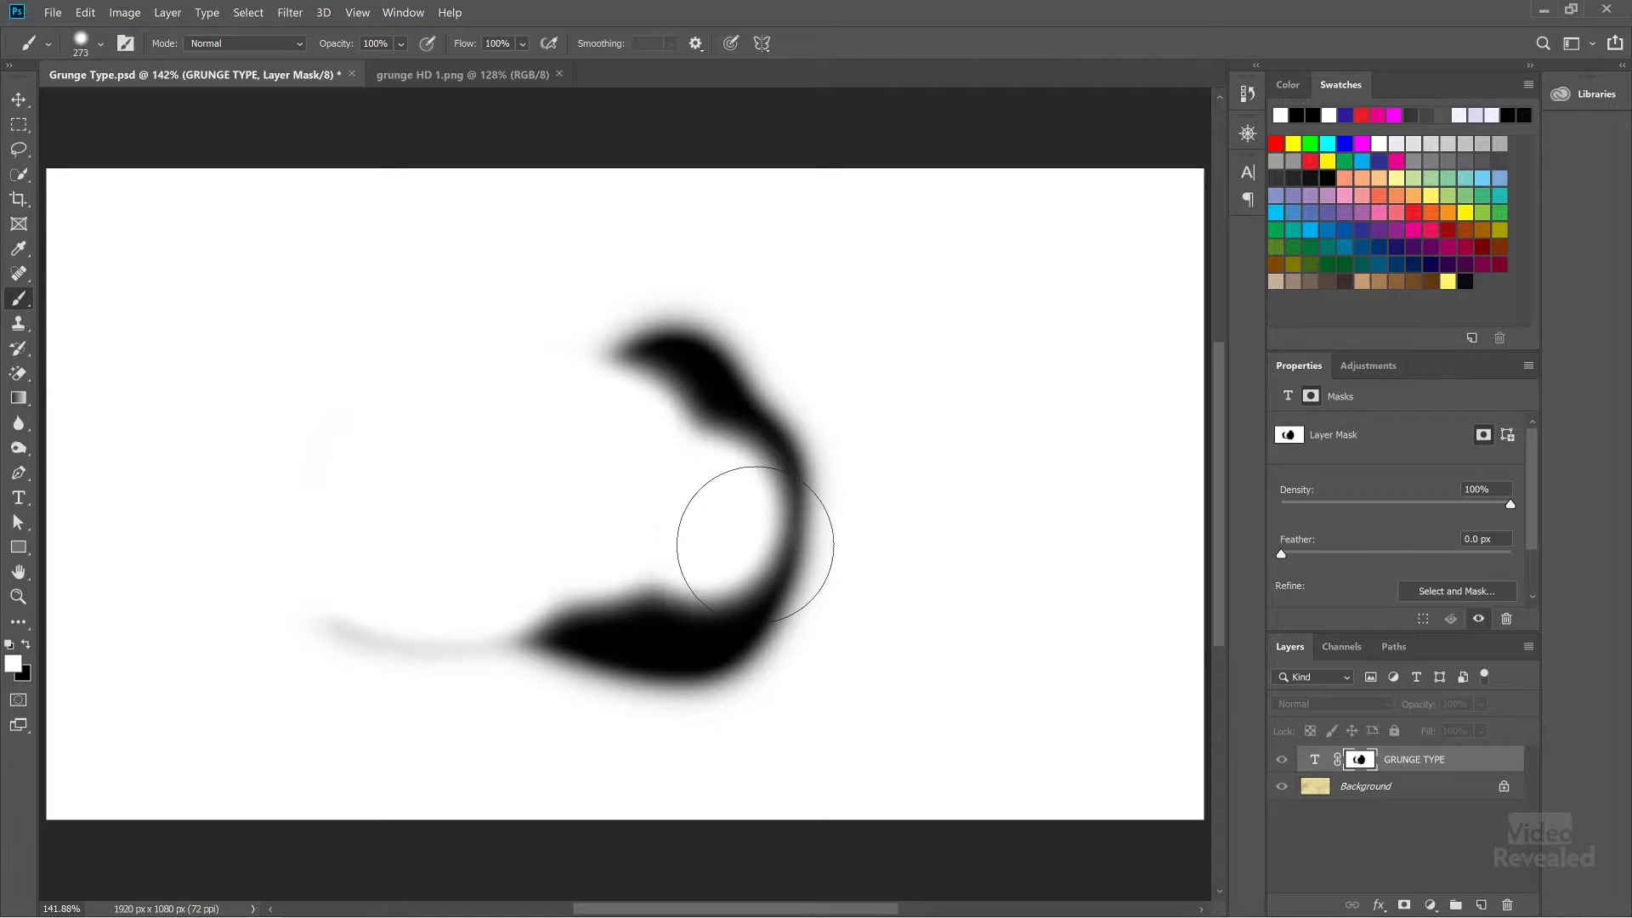
Step: Return to the composite view and brush black and white over the text on the mask, finishing with the whole mask white
click(1313, 763)
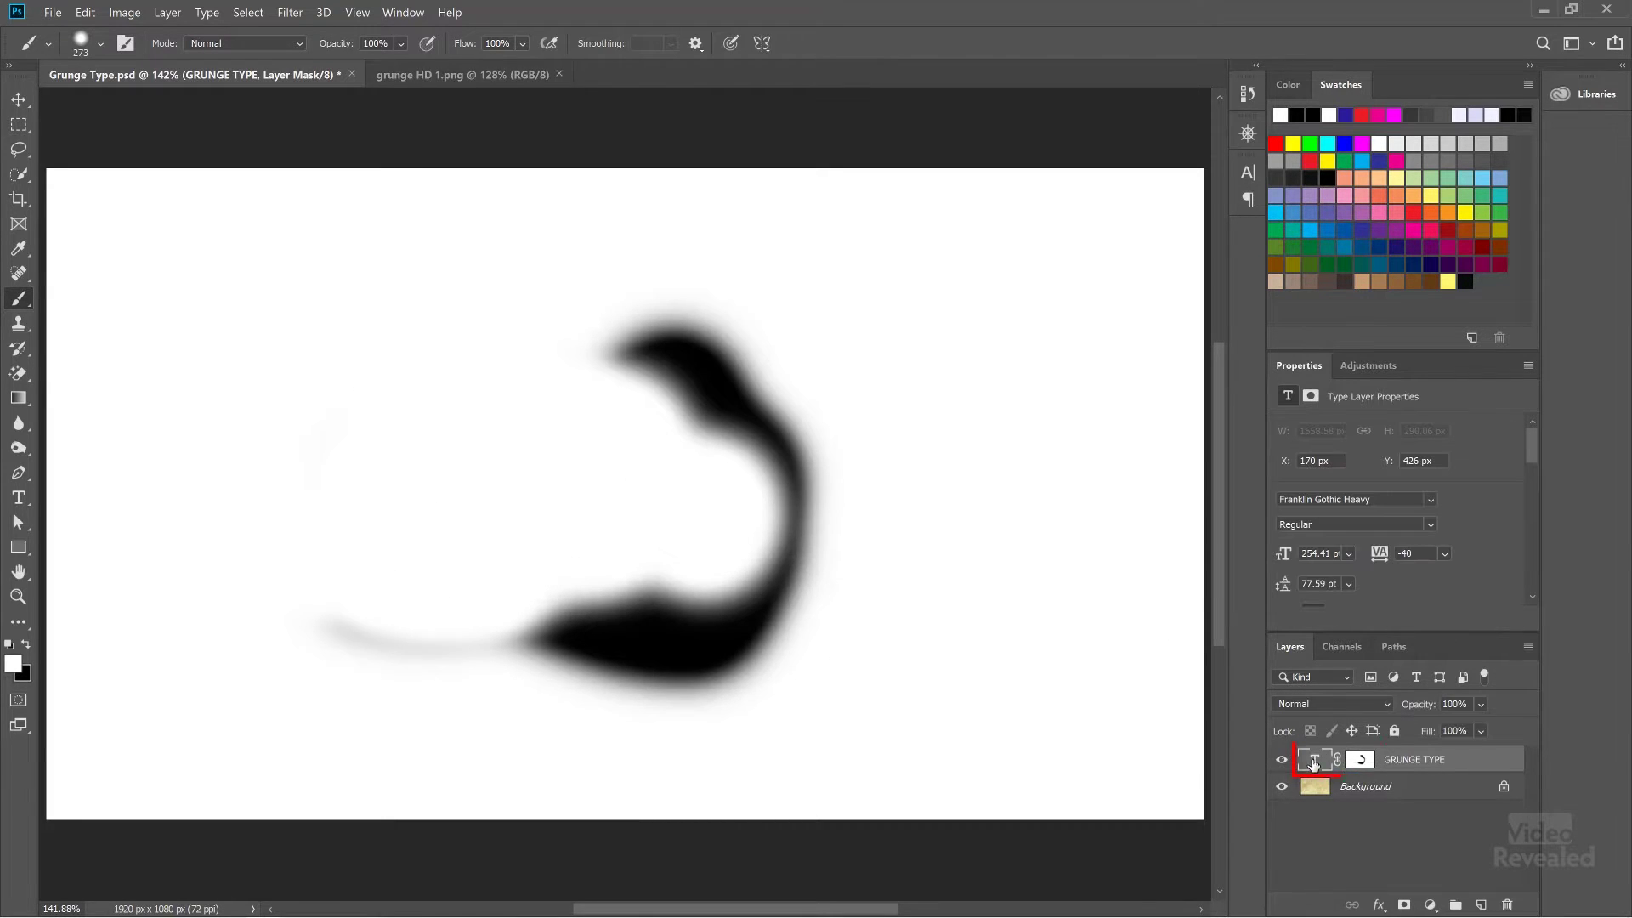
click(1361, 761)
mouse_move(922, 502)
mouse_down()
mouse_move(691, 525)
mouse_move(462, 504)
mouse_move(485, 537)
mouse_move(444, 502)
mouse_move(680, 510)
mouse_up()
key(x)
key(x)
drag(765, 544, 784, 497)
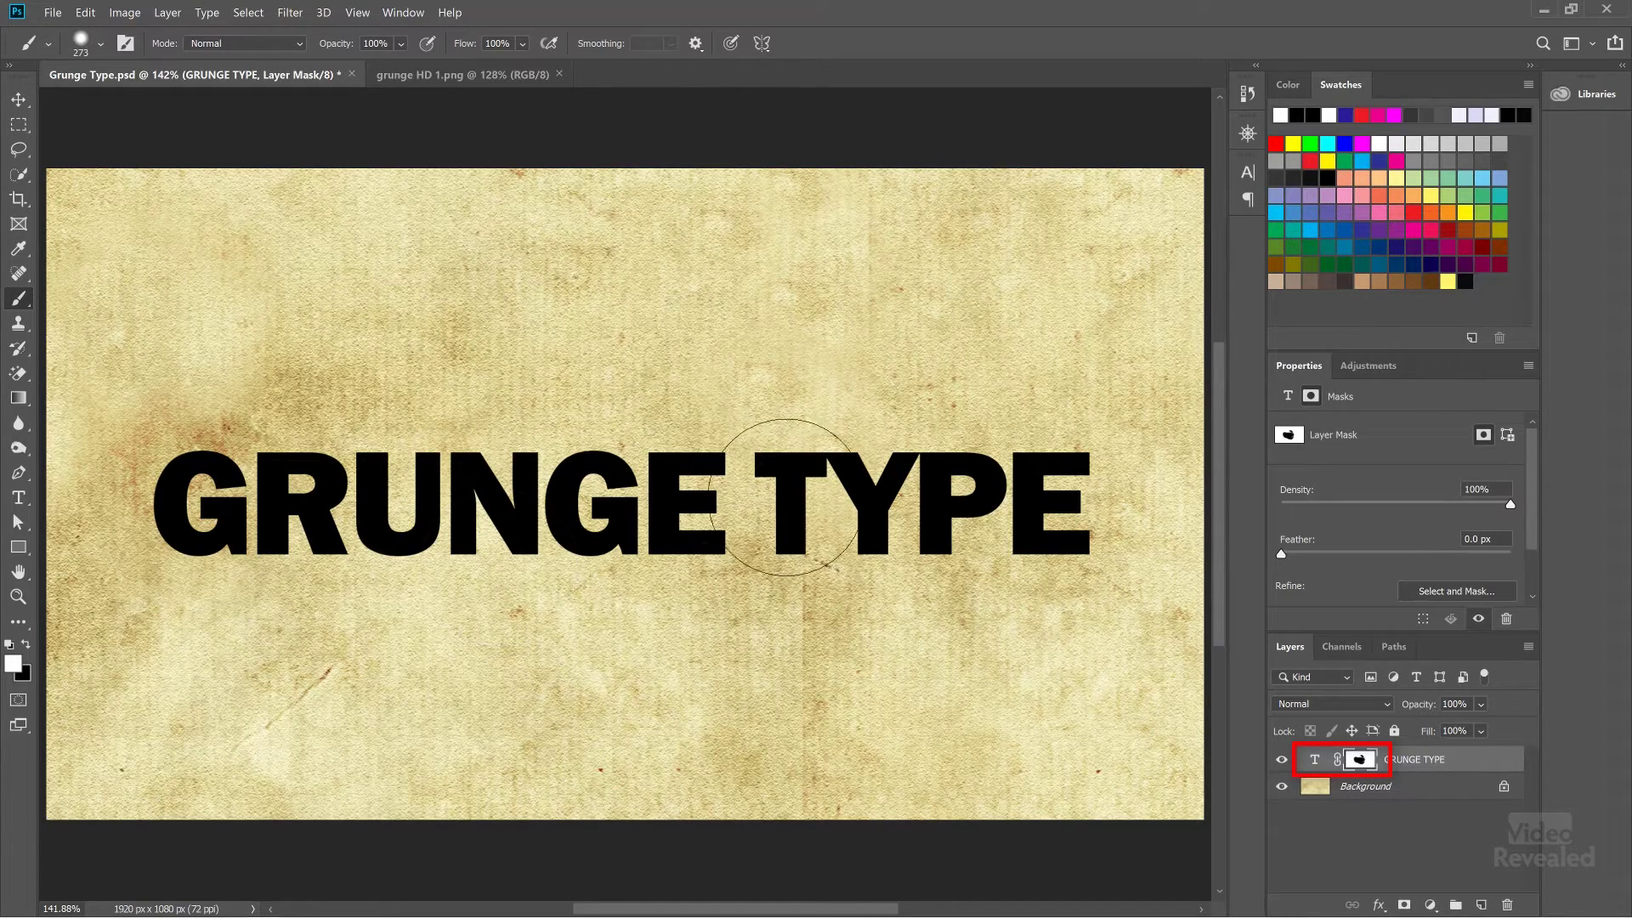
drag(623, 502, 359, 553)
mouse_move(146, 542)
mouse_down()
mouse_move(593, 459)
mouse_move(1054, 506)
mouse_up()
key(x)
mouse_move(546, 484)
mouse_down()
mouse_move(621, 441)
mouse_move(1093, 513)
mouse_up()
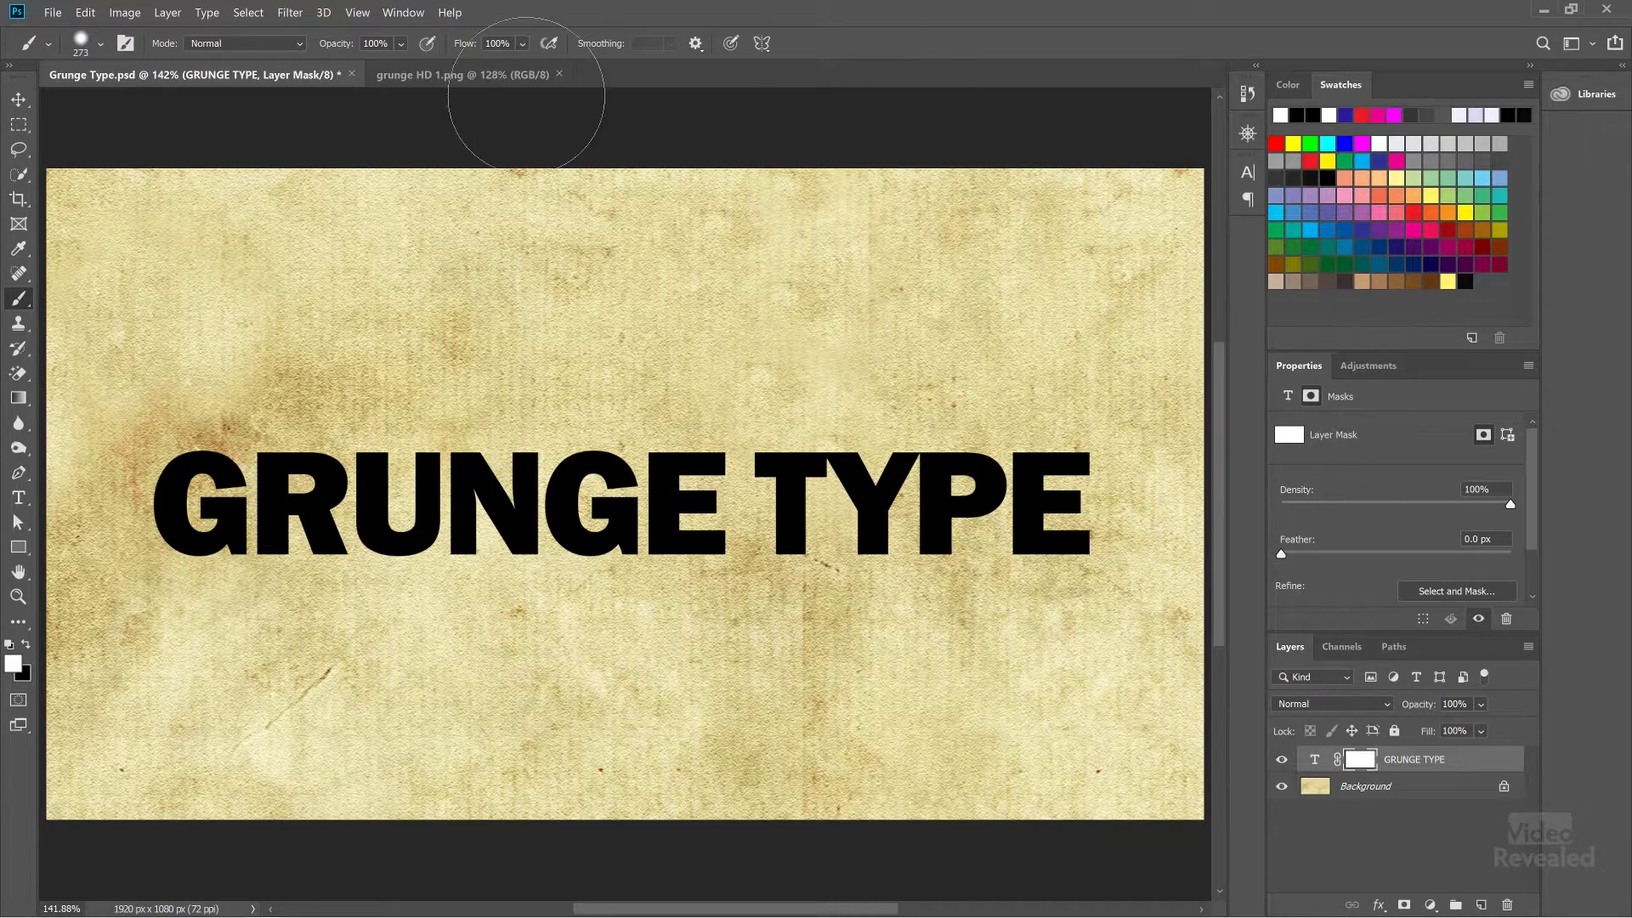
Step: Switch to the grunge HD 1.png document and examine its black-and-white texture up close
key(v)
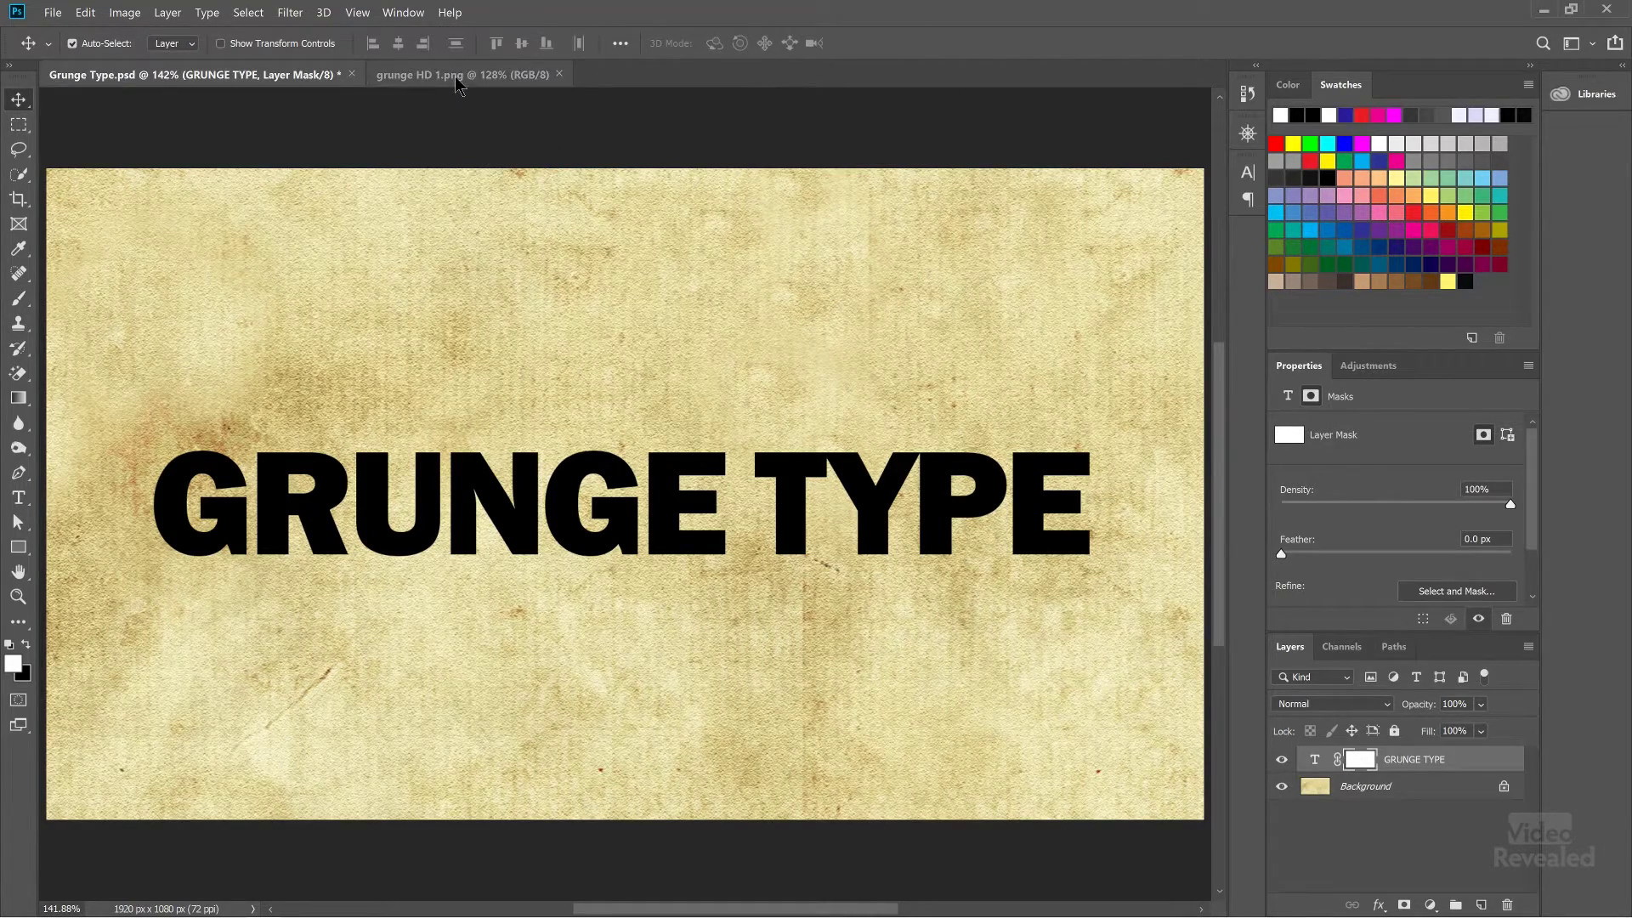
click(457, 76)
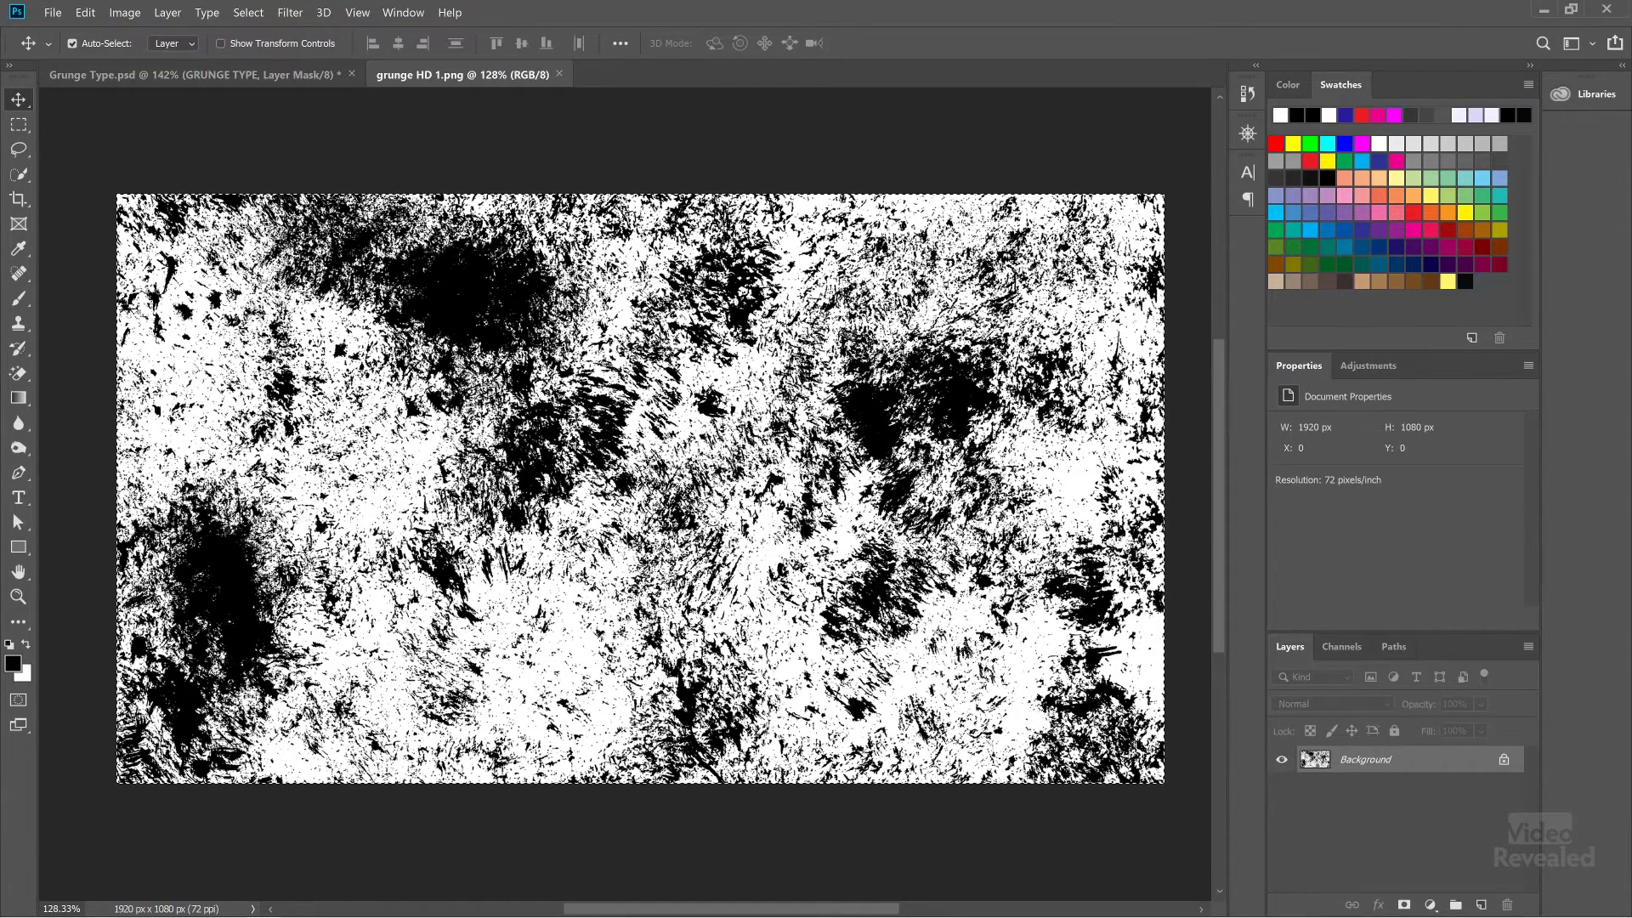
scroll(617, 396, up, 10)
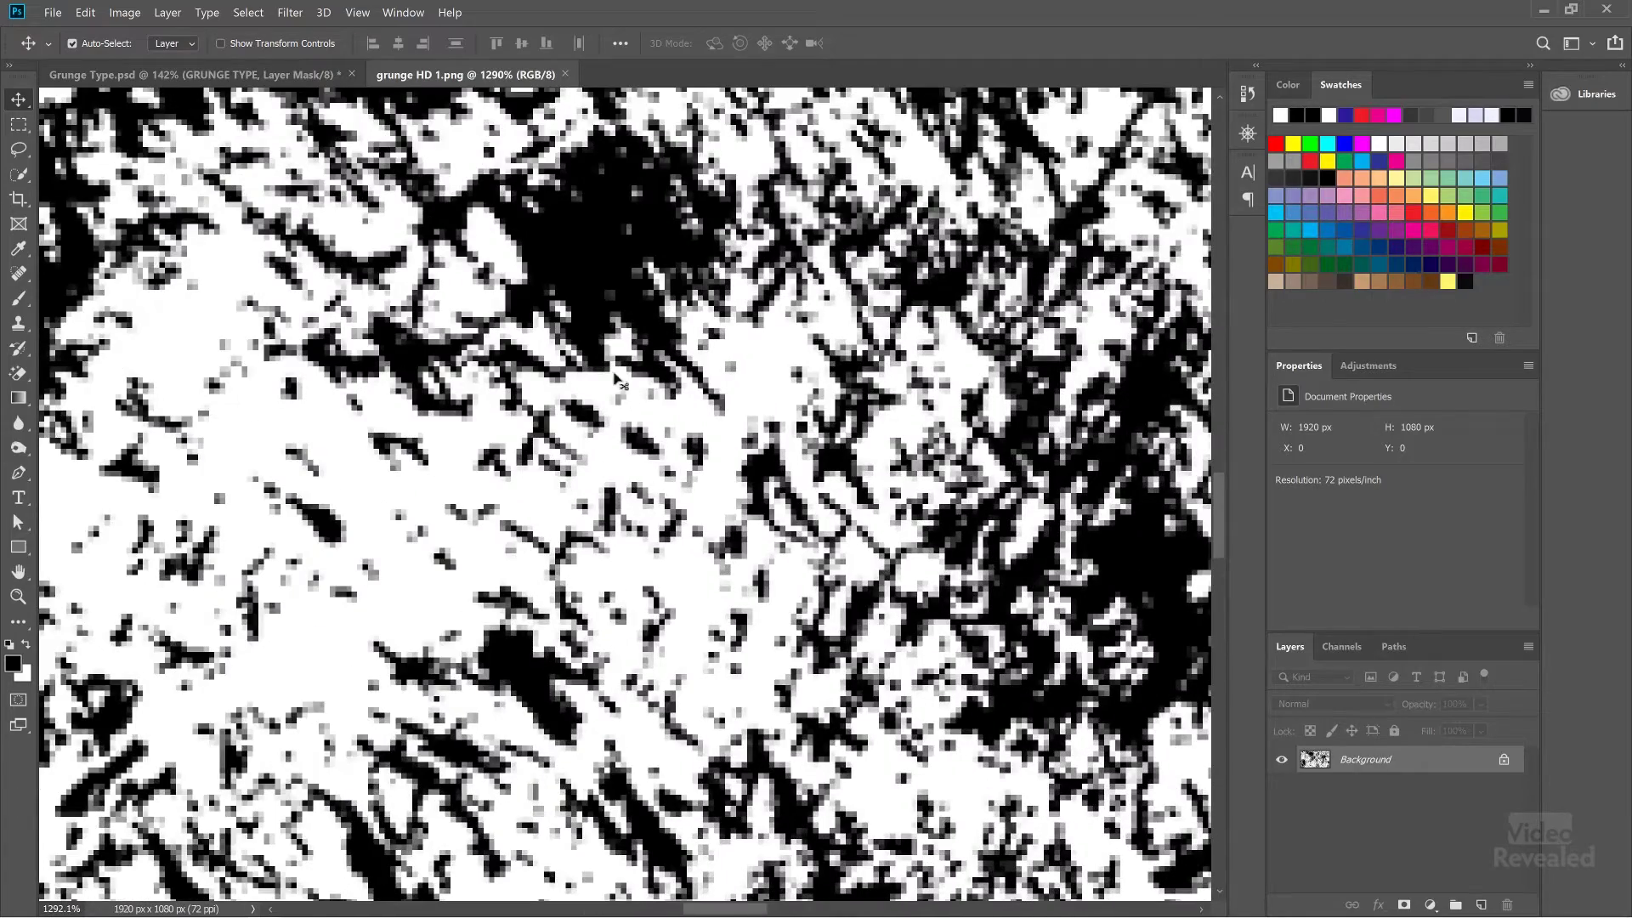
scroll(690, 422, down, 10)
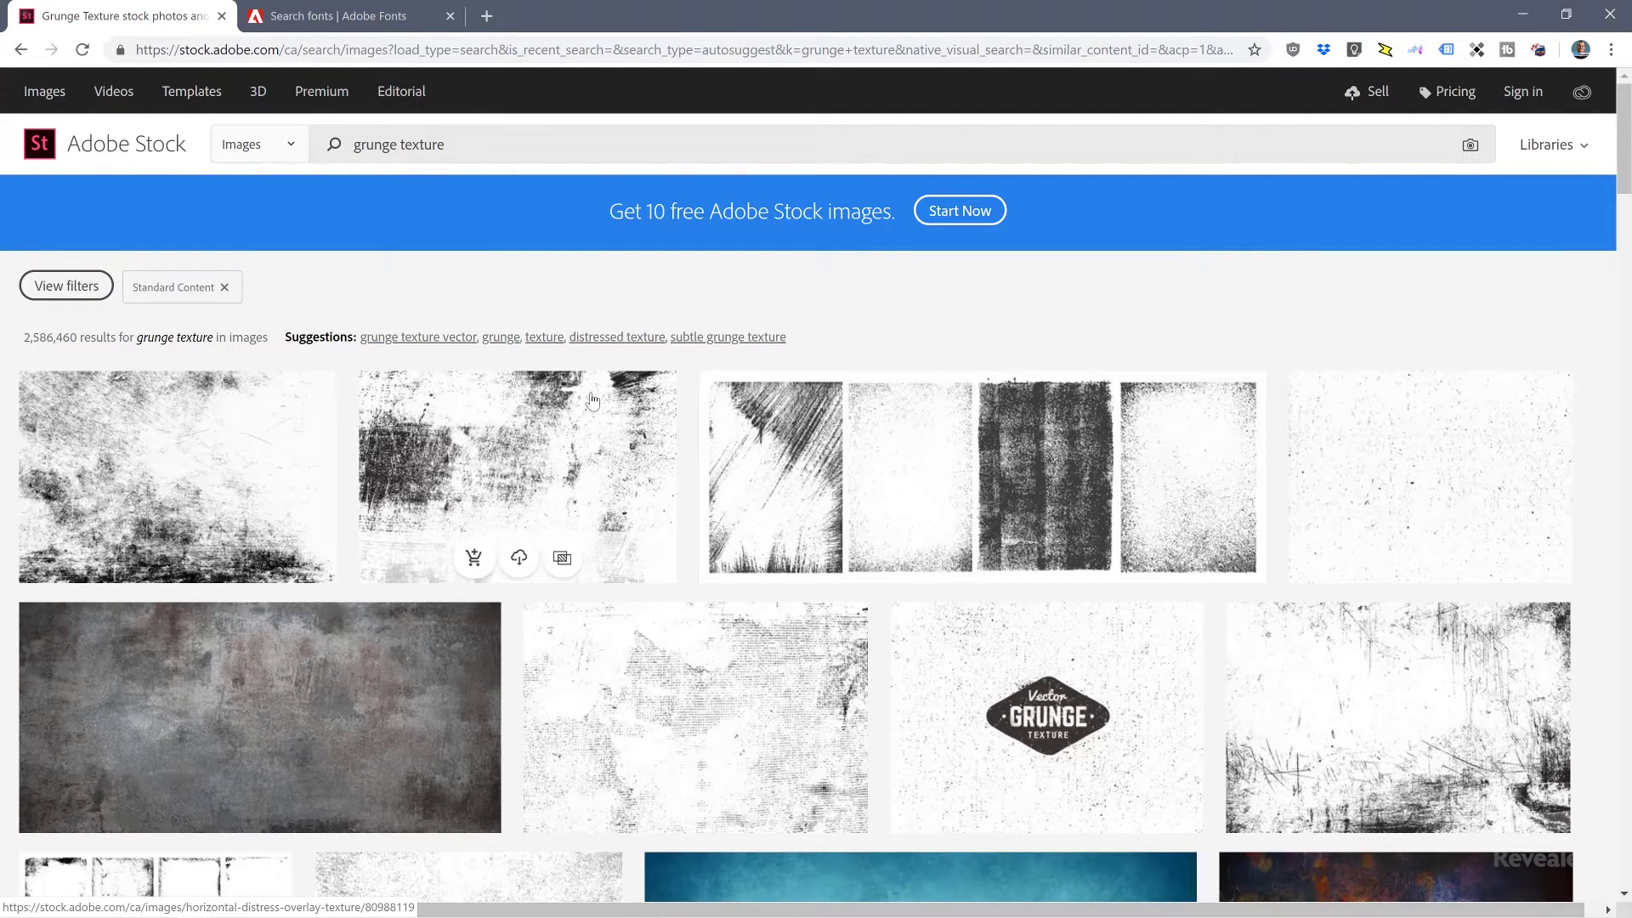
Step: Browse the Adobe Stock image results for grunge texture in the web browser
scroll(591, 401, down, 5)
scroll(591, 395, down, 7)
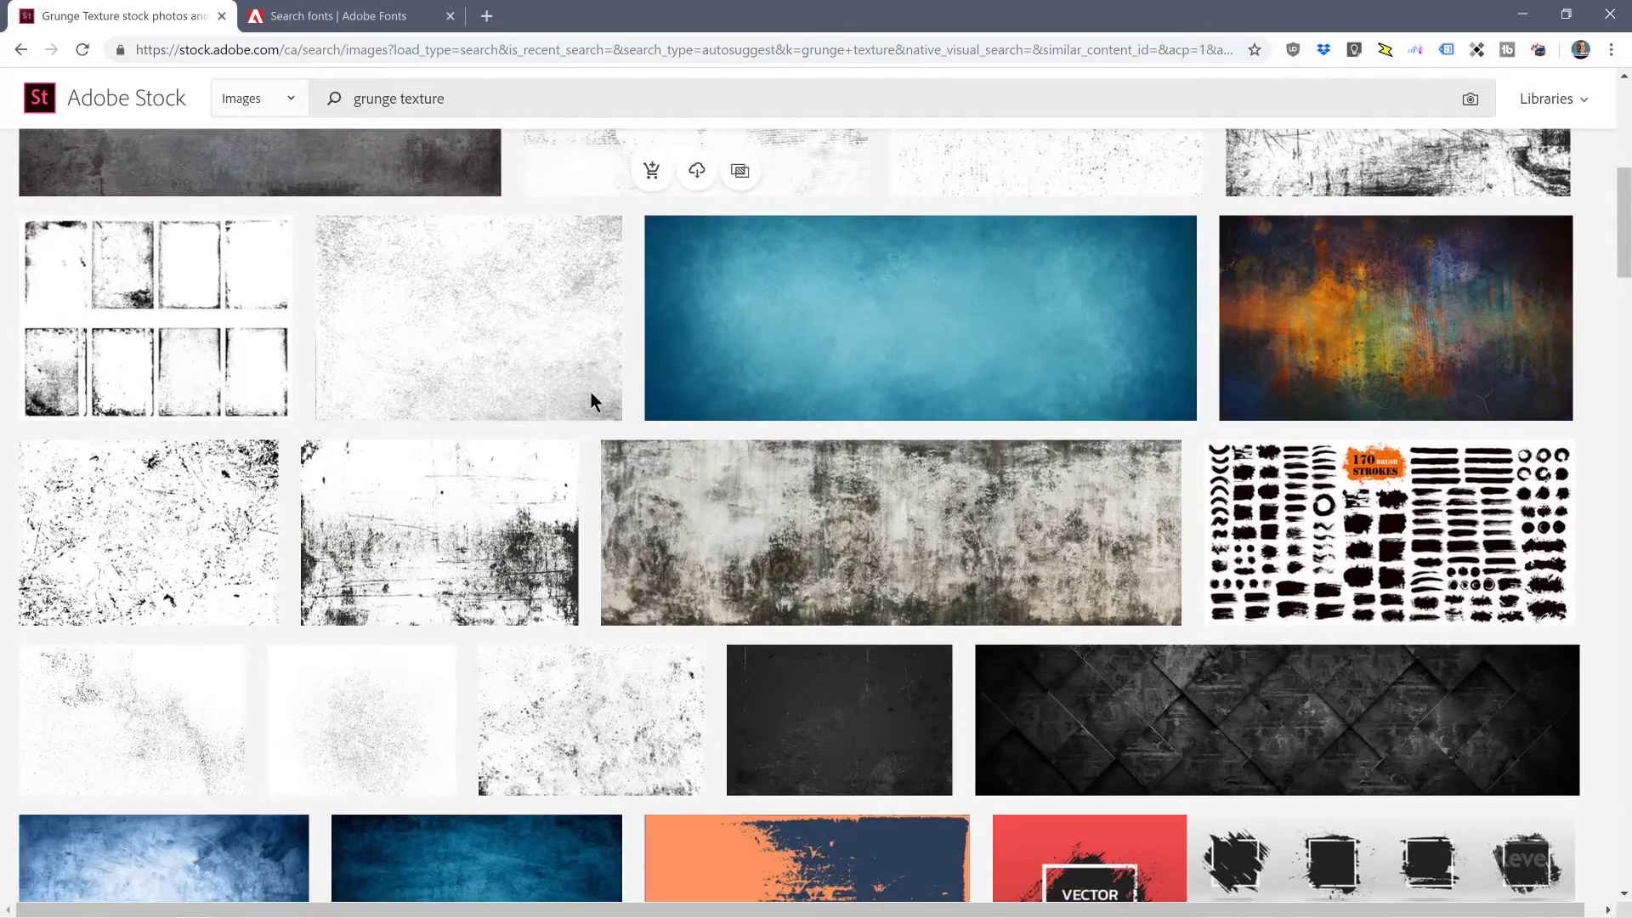
scroll(589, 400, down, 3)
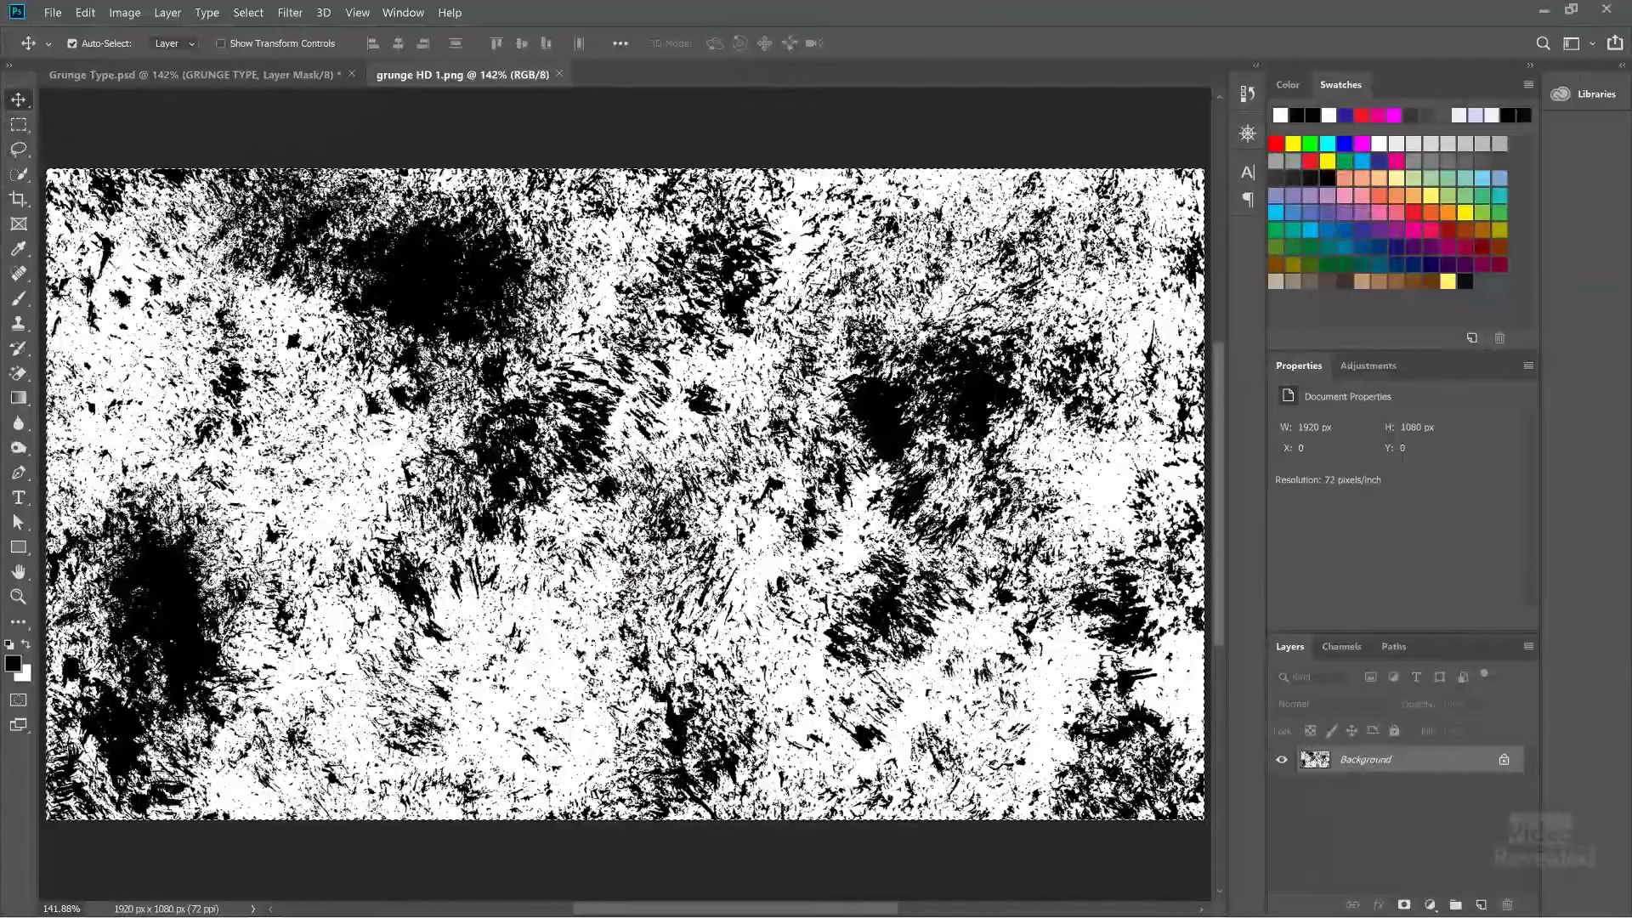
Step: Paste the copied grunge HD 1.png texture into the GRUNGE TYPE layer's mask in Grunge Type.psd, and deselect
click(303, 73)
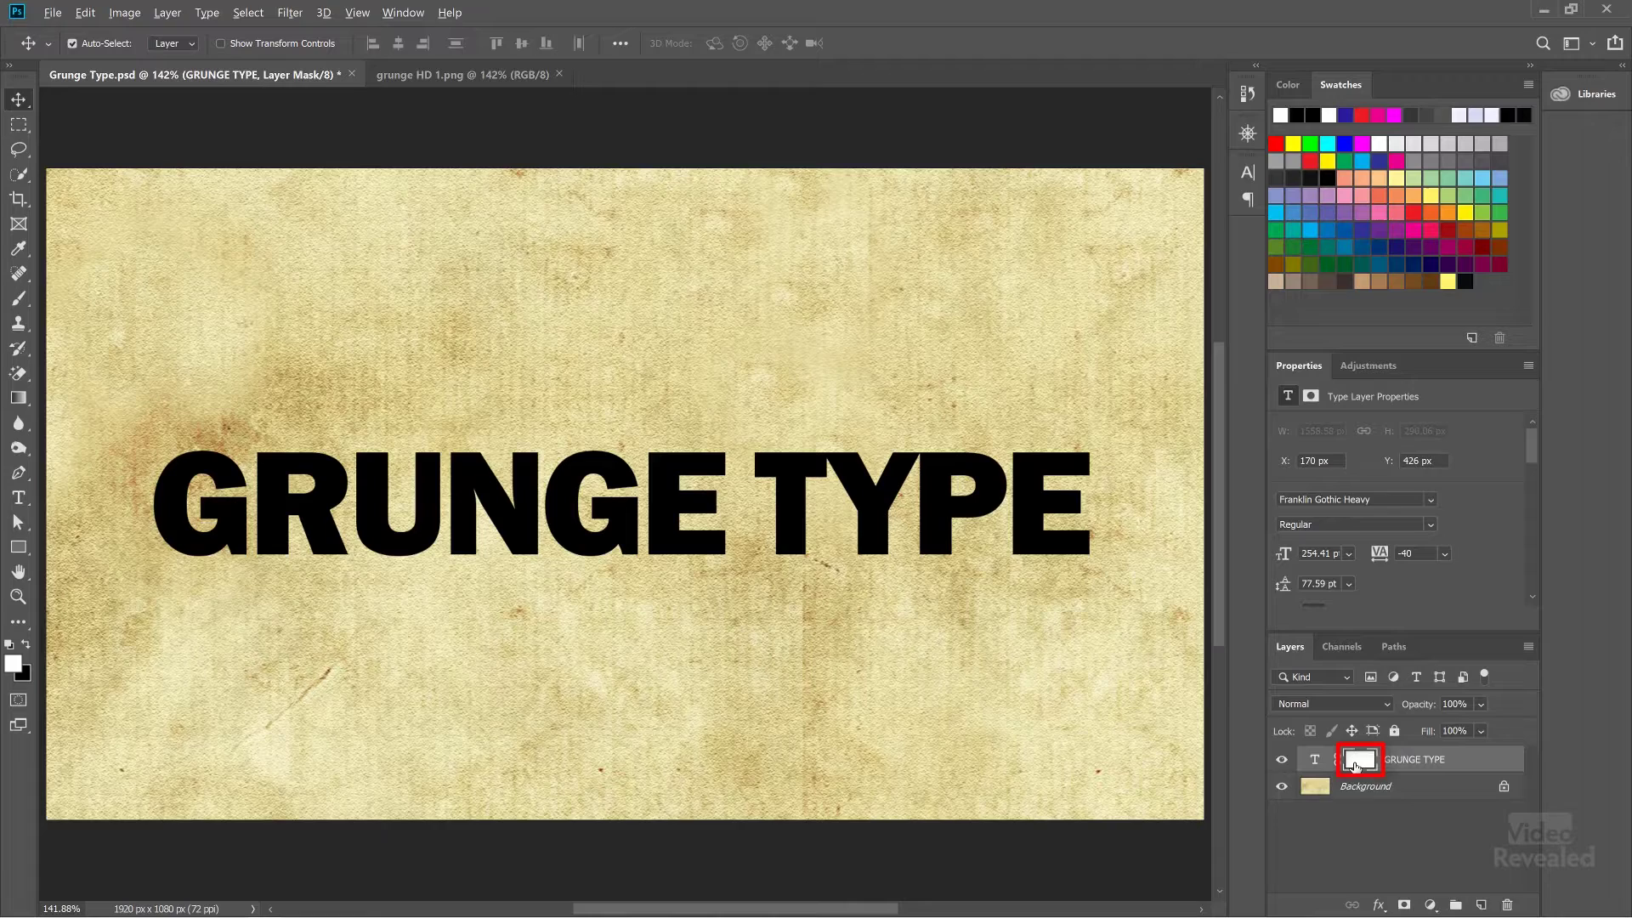
alt+click(1357, 765)
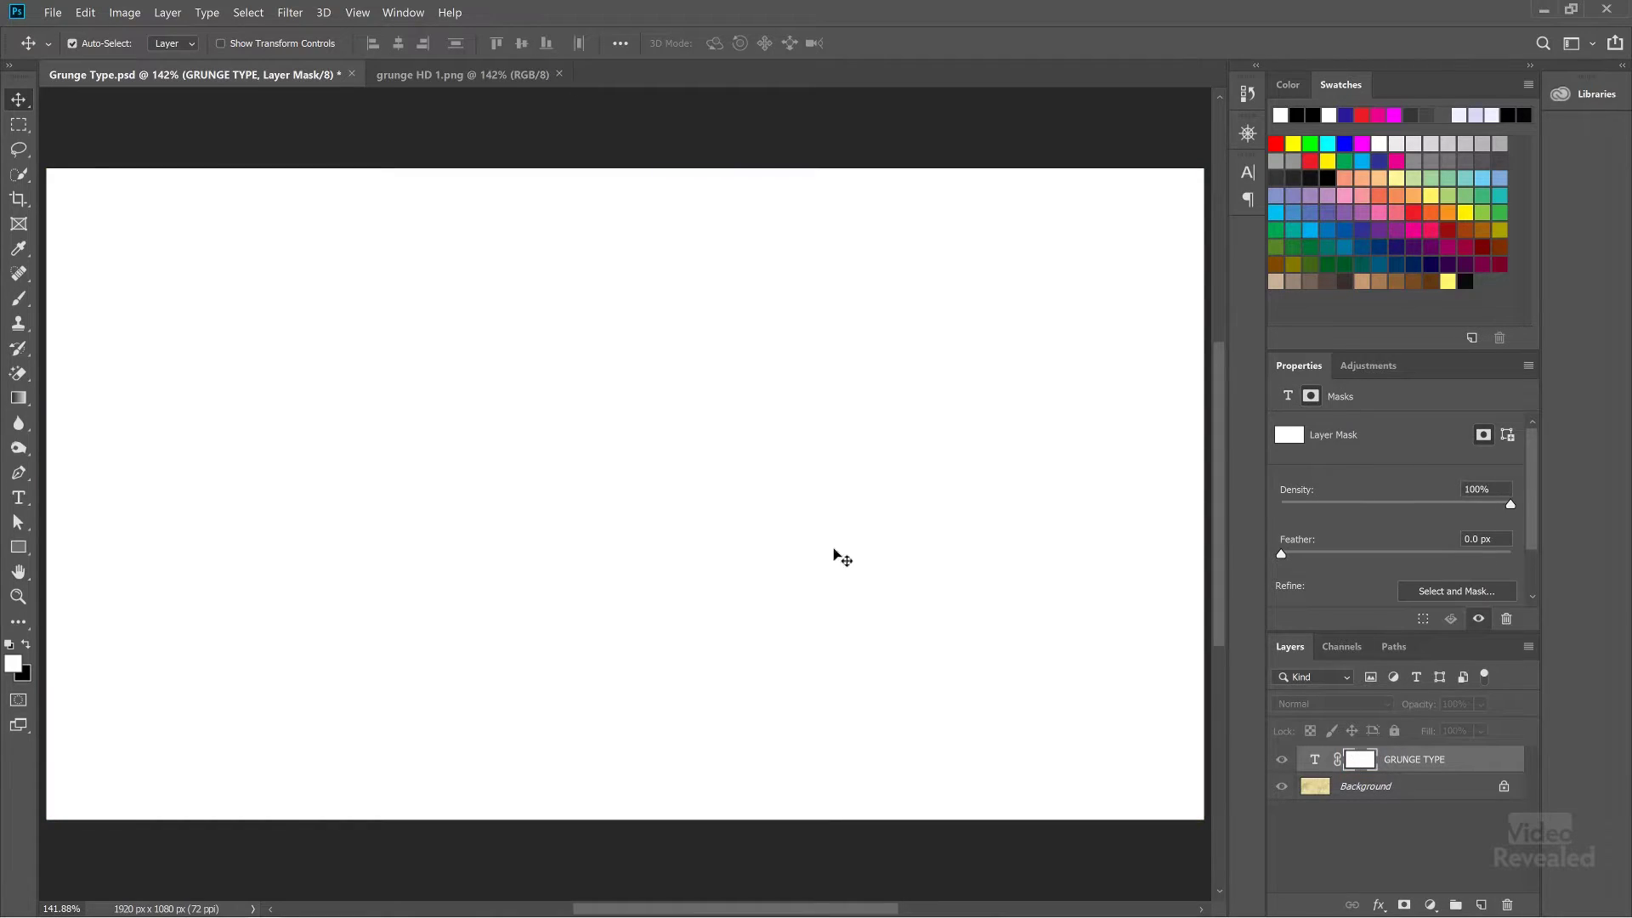
key(ctrl+v)
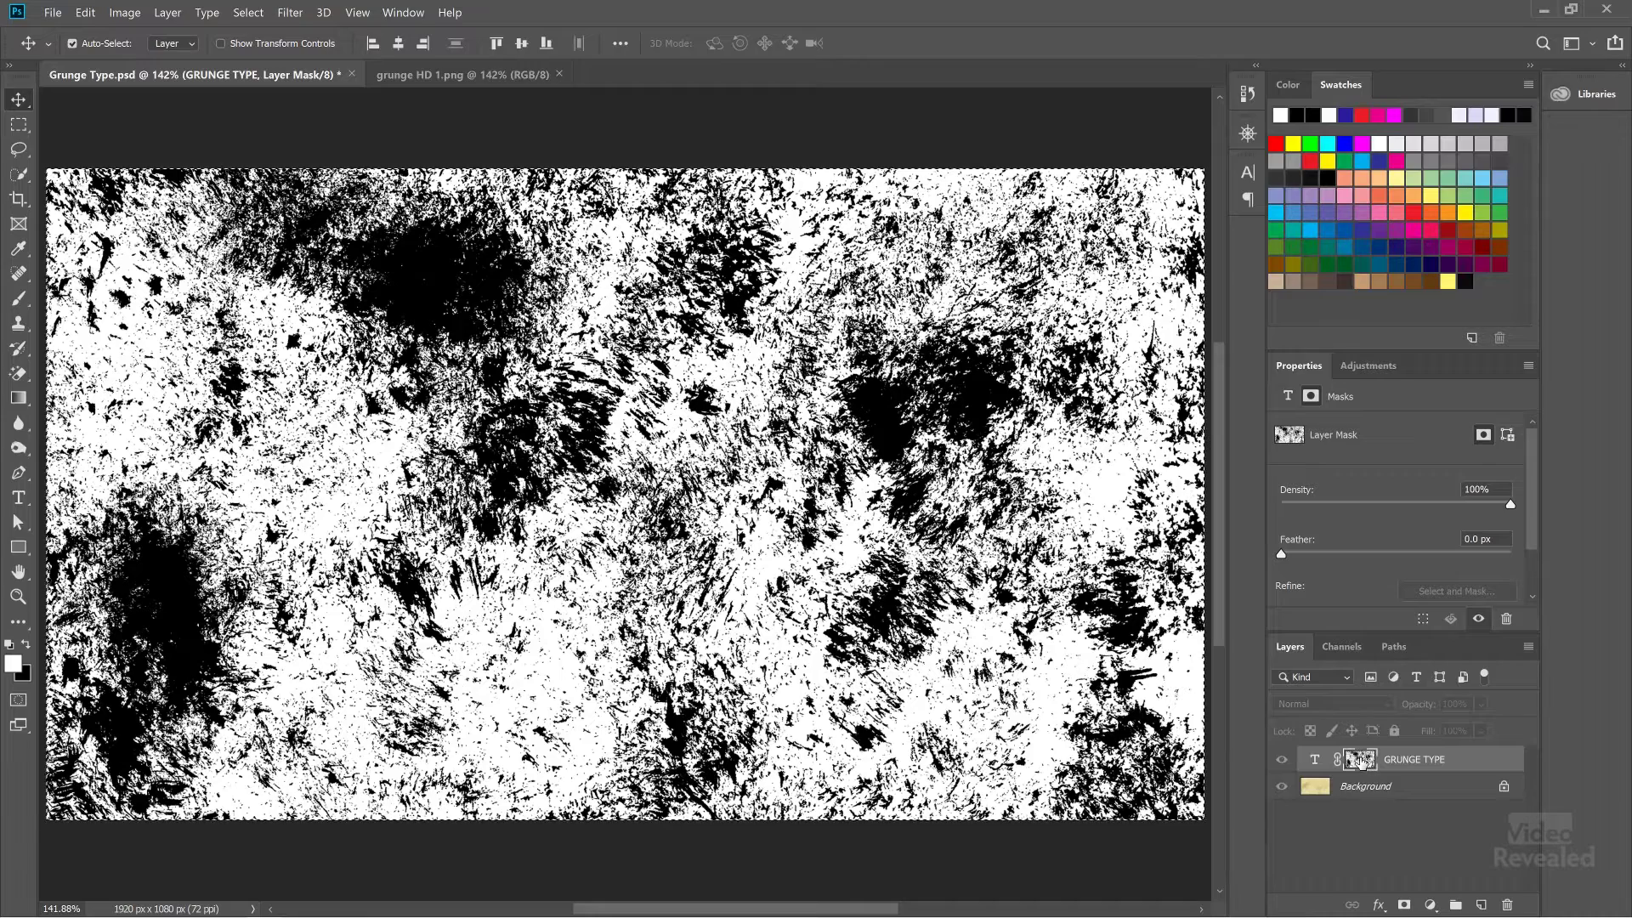
click(1317, 762)
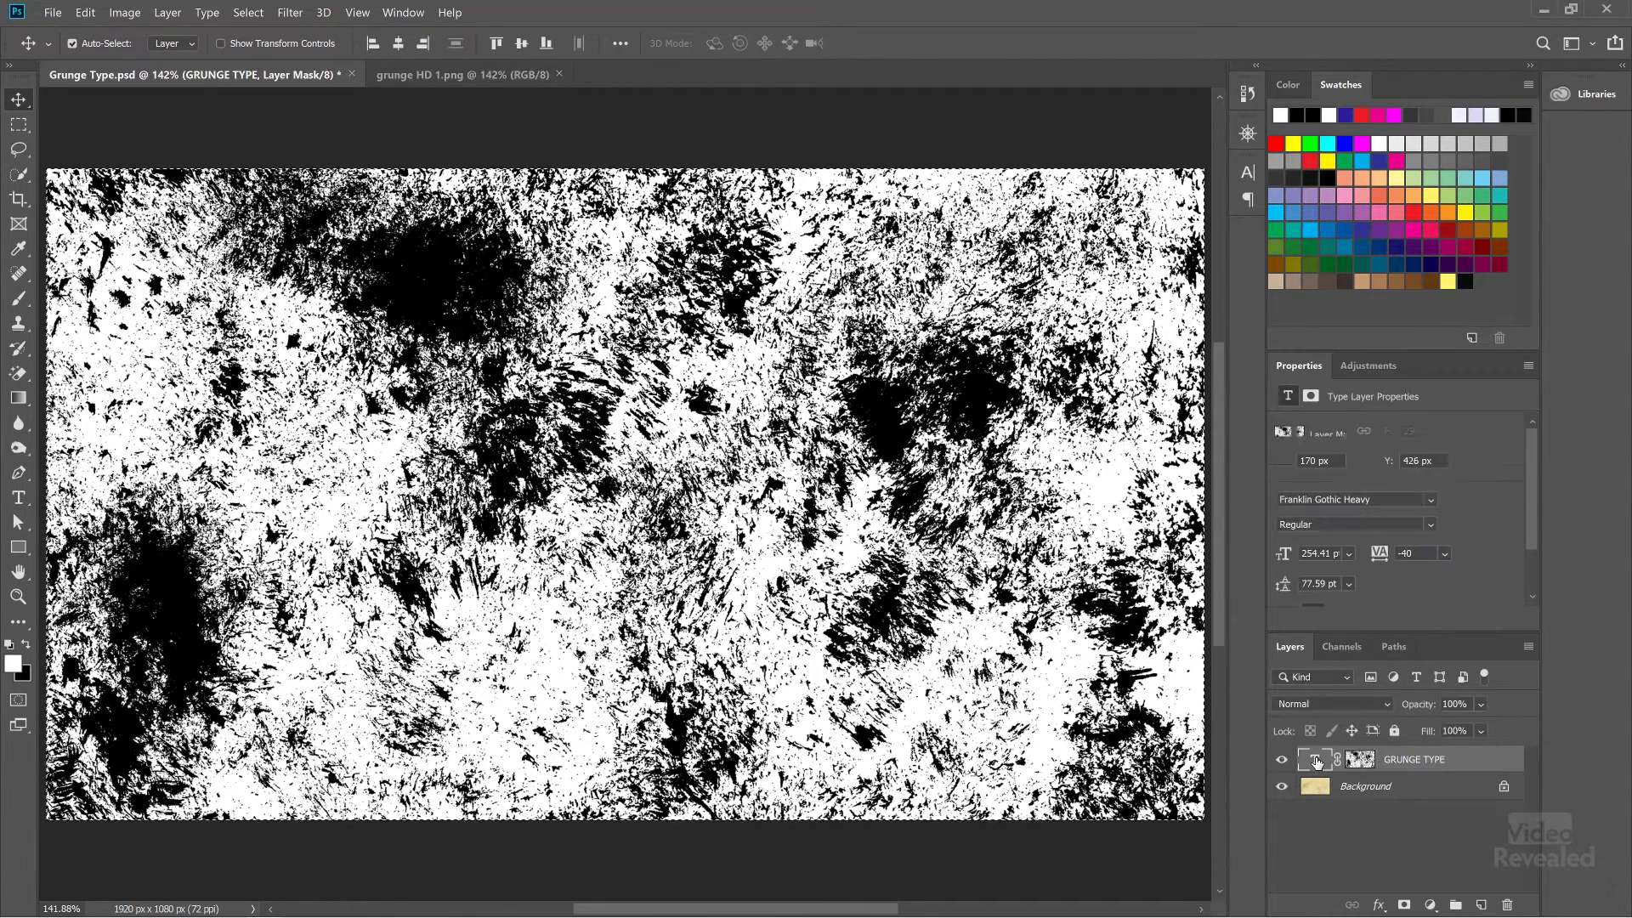
key(ctrl+d)
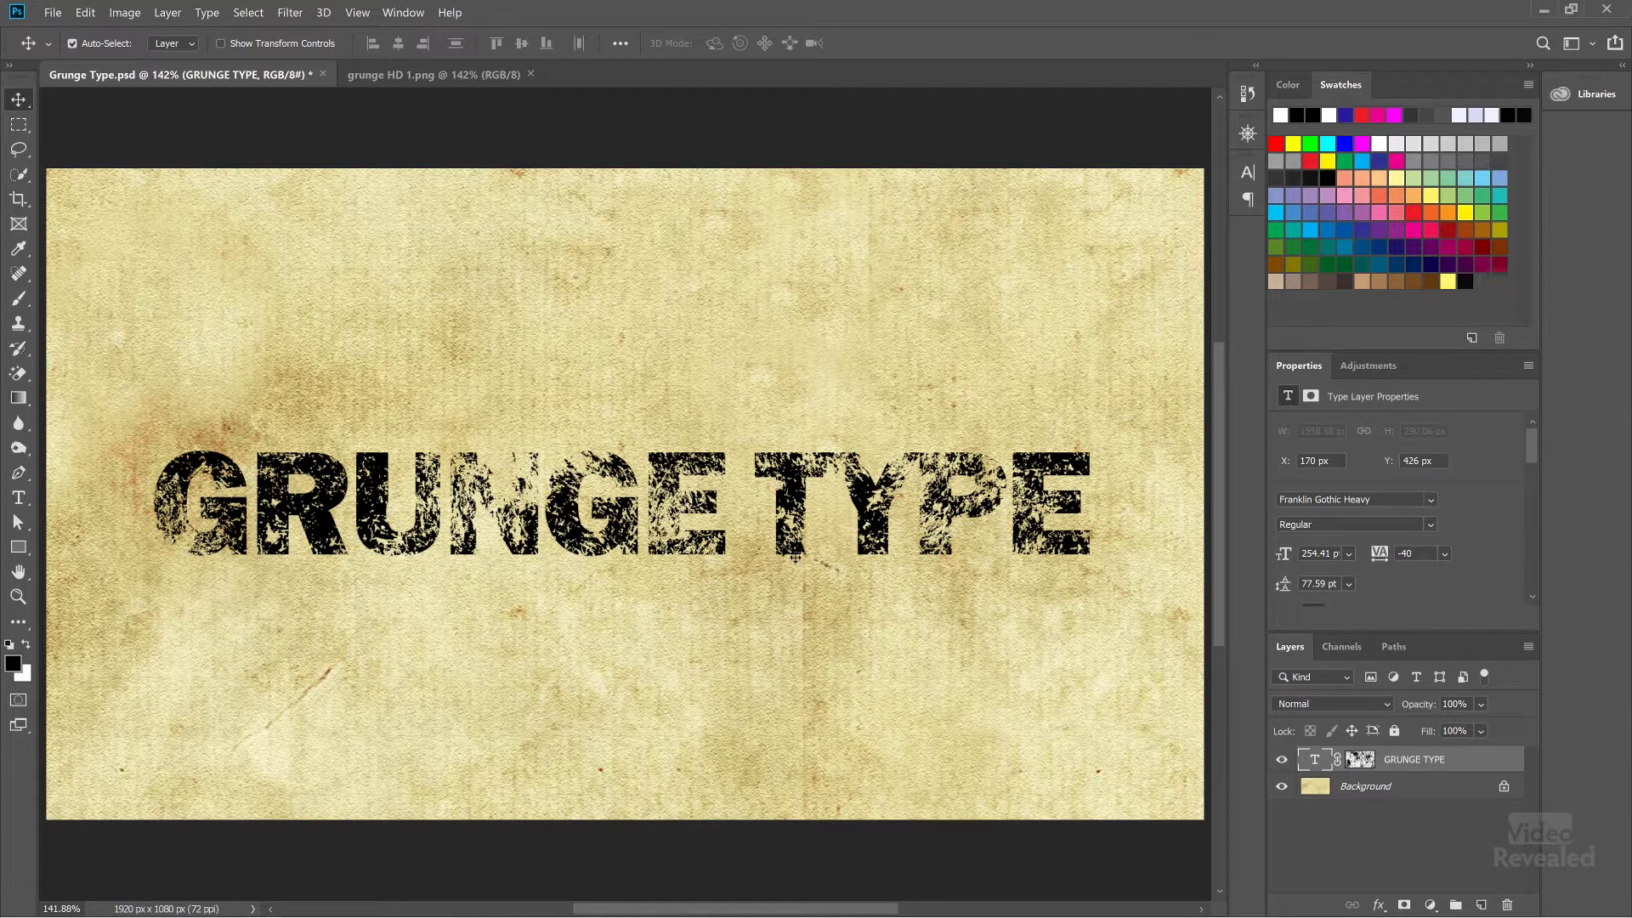
Step: Try replacing the word GRUNGE with LIVE in the masked text layer, and undo the text change
key(t)
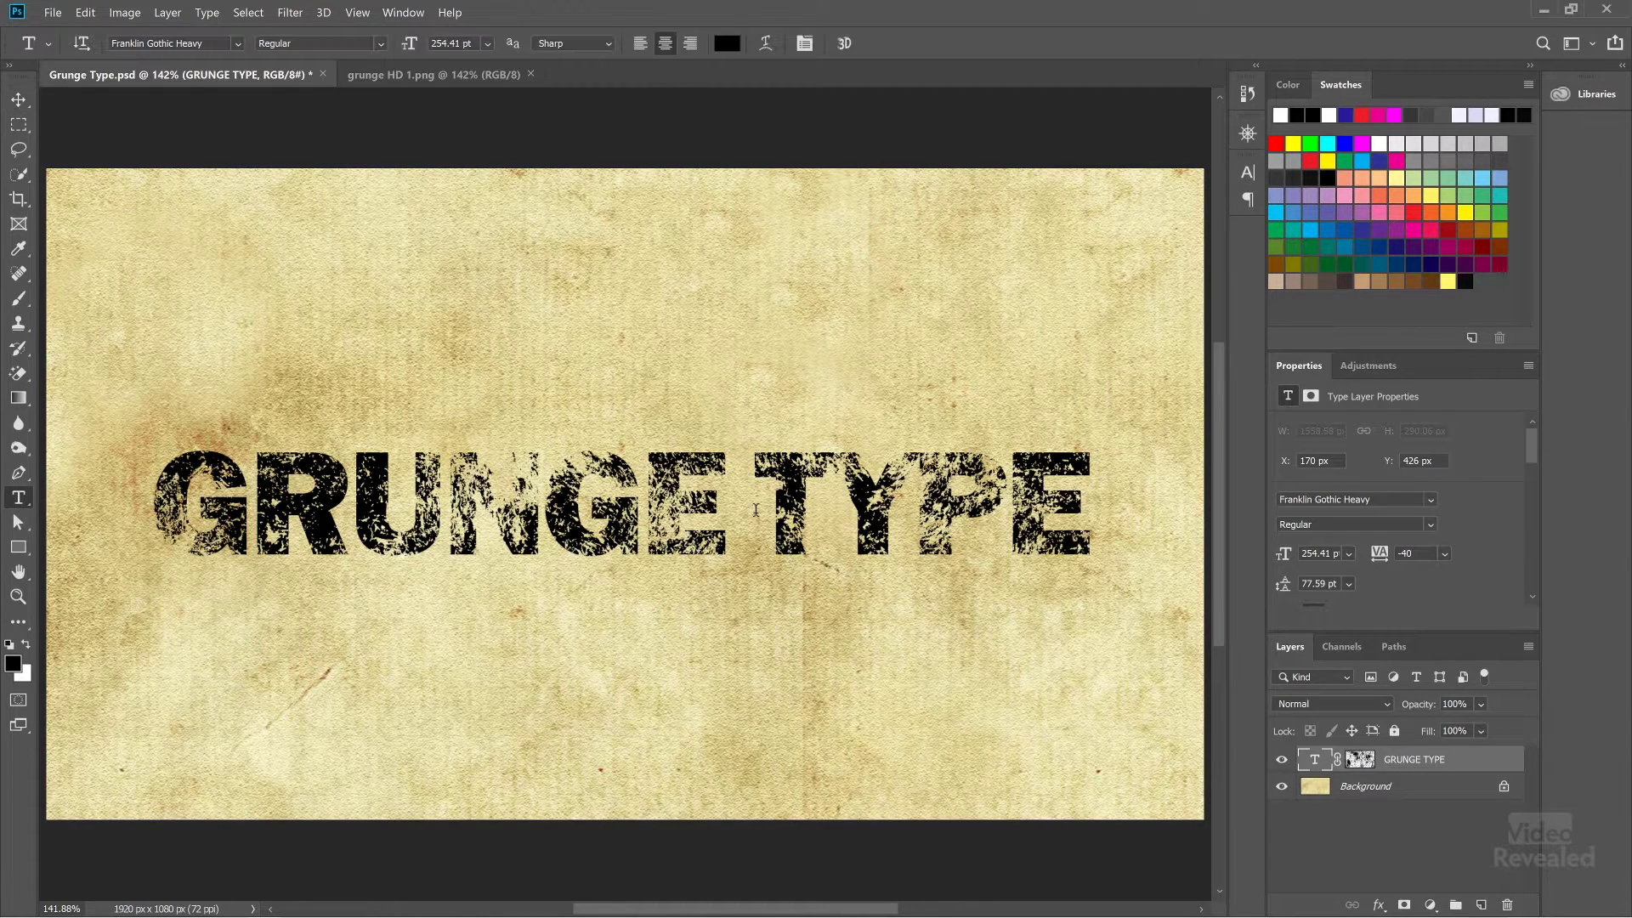
double_click(402, 486)
text(LIVE)
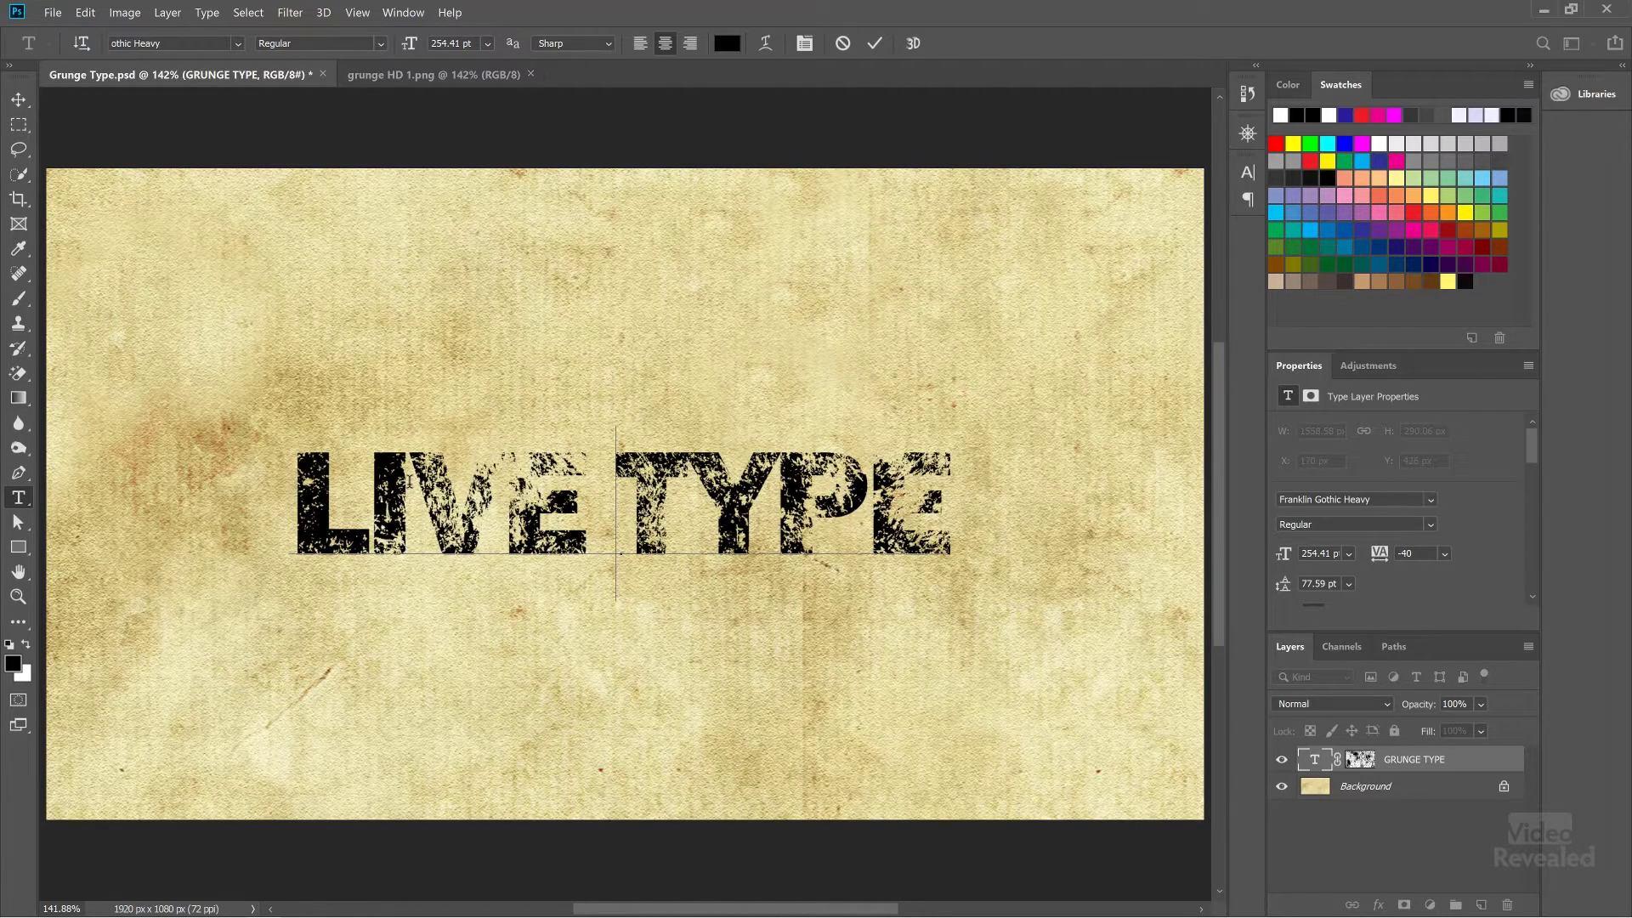
key(ctrl+z)
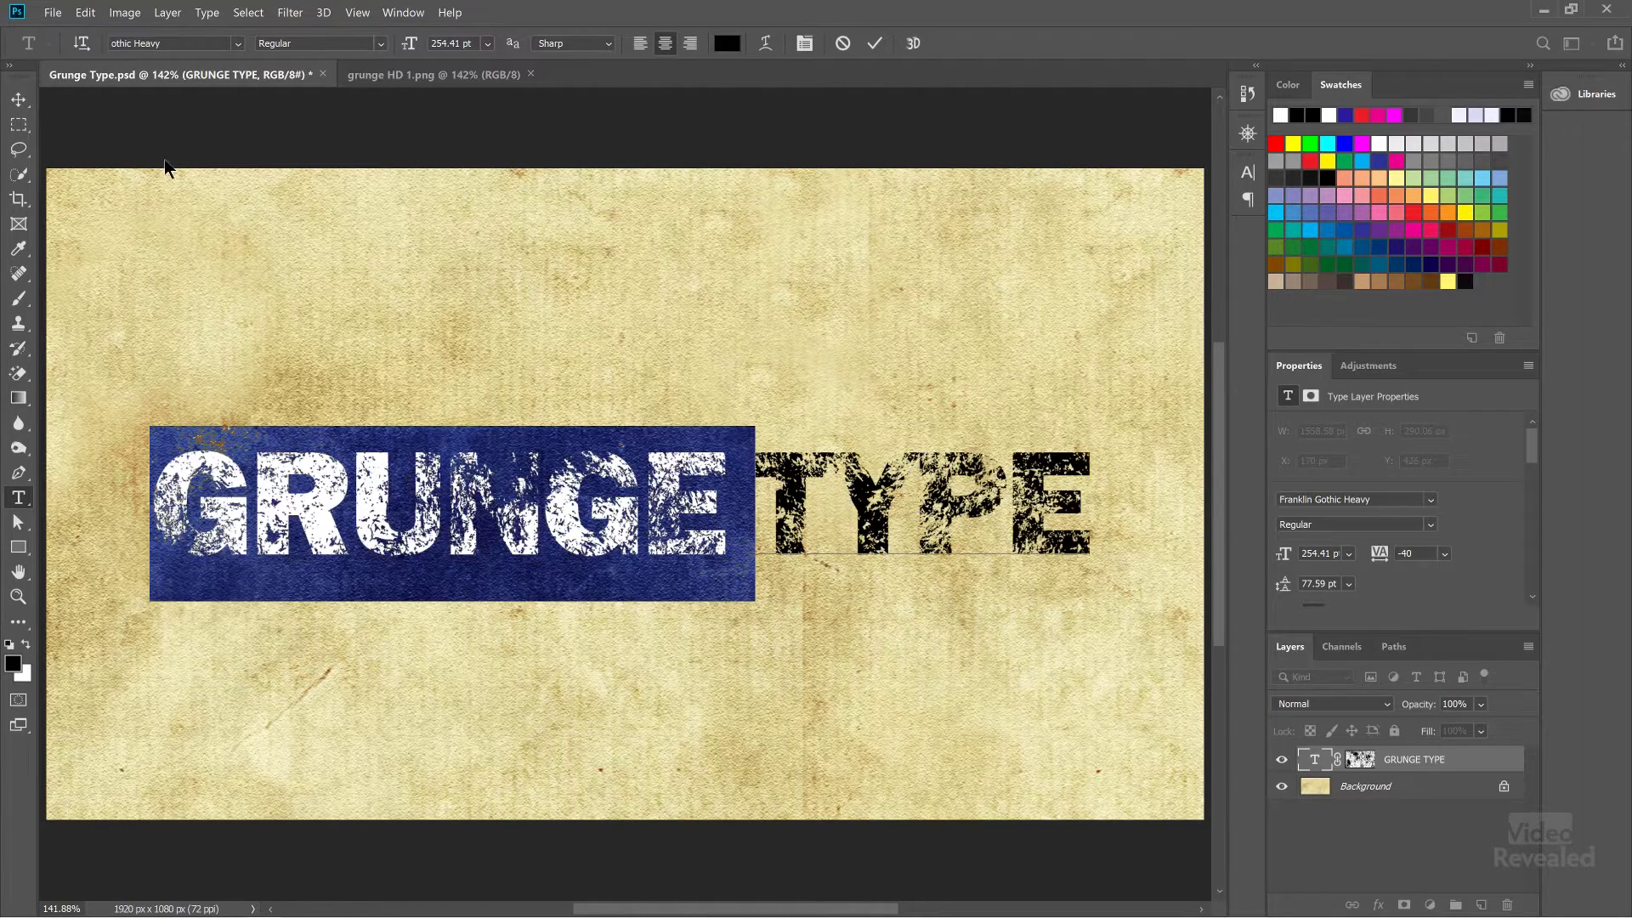
click(17, 100)
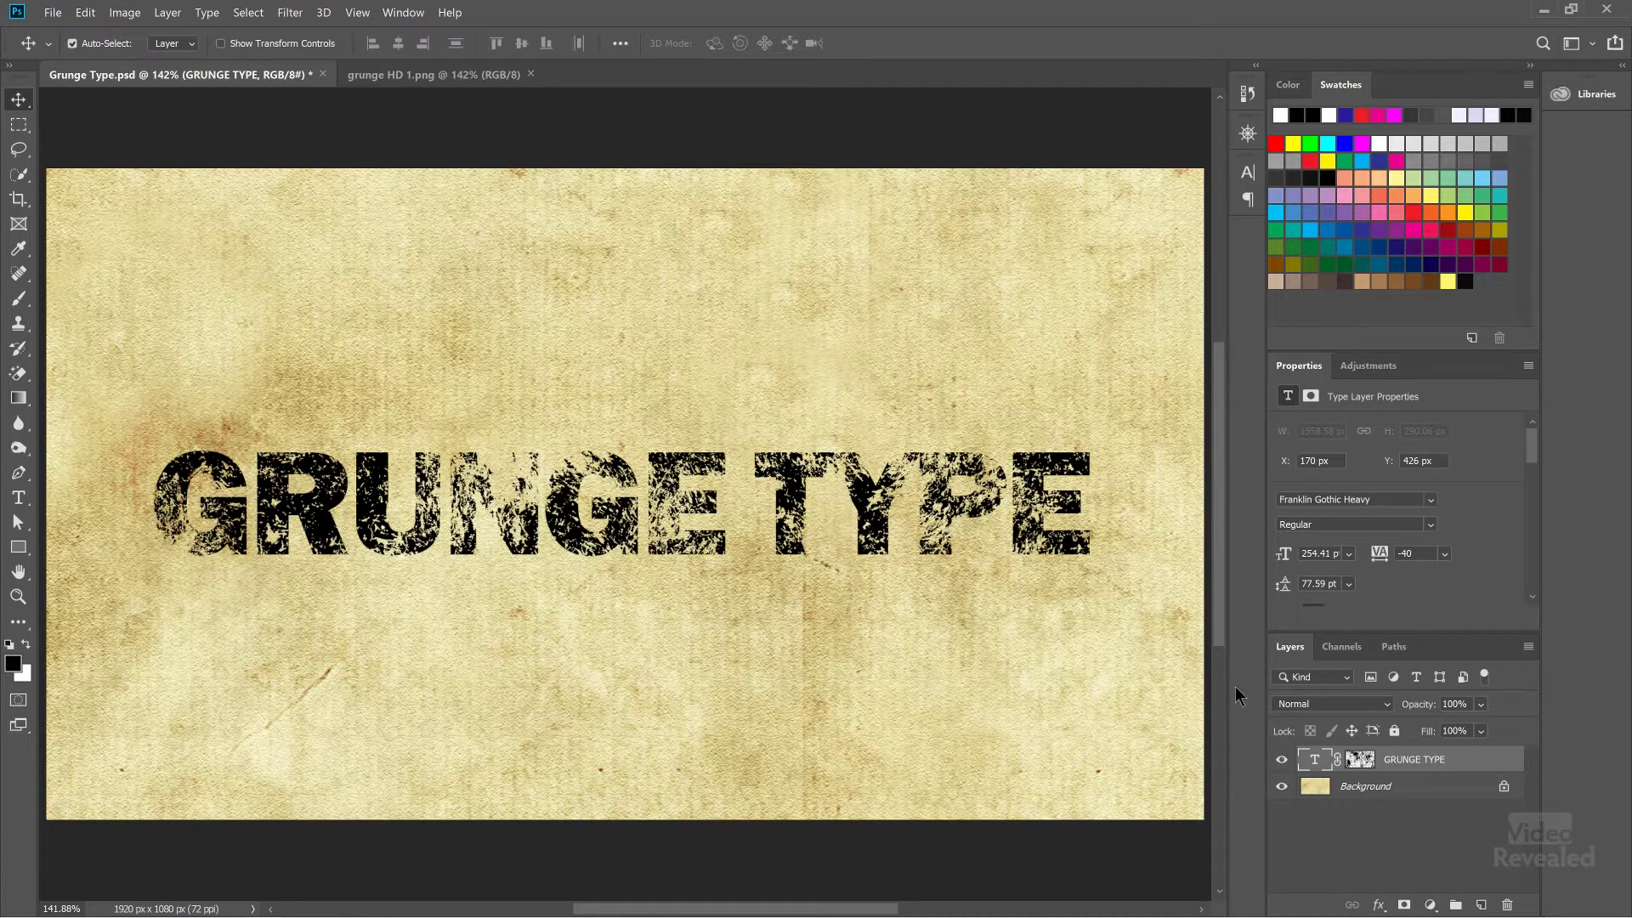
Step: Invert the grunge layer mask, display it on its own, and invert it back to its original black and white areas
click(1359, 761)
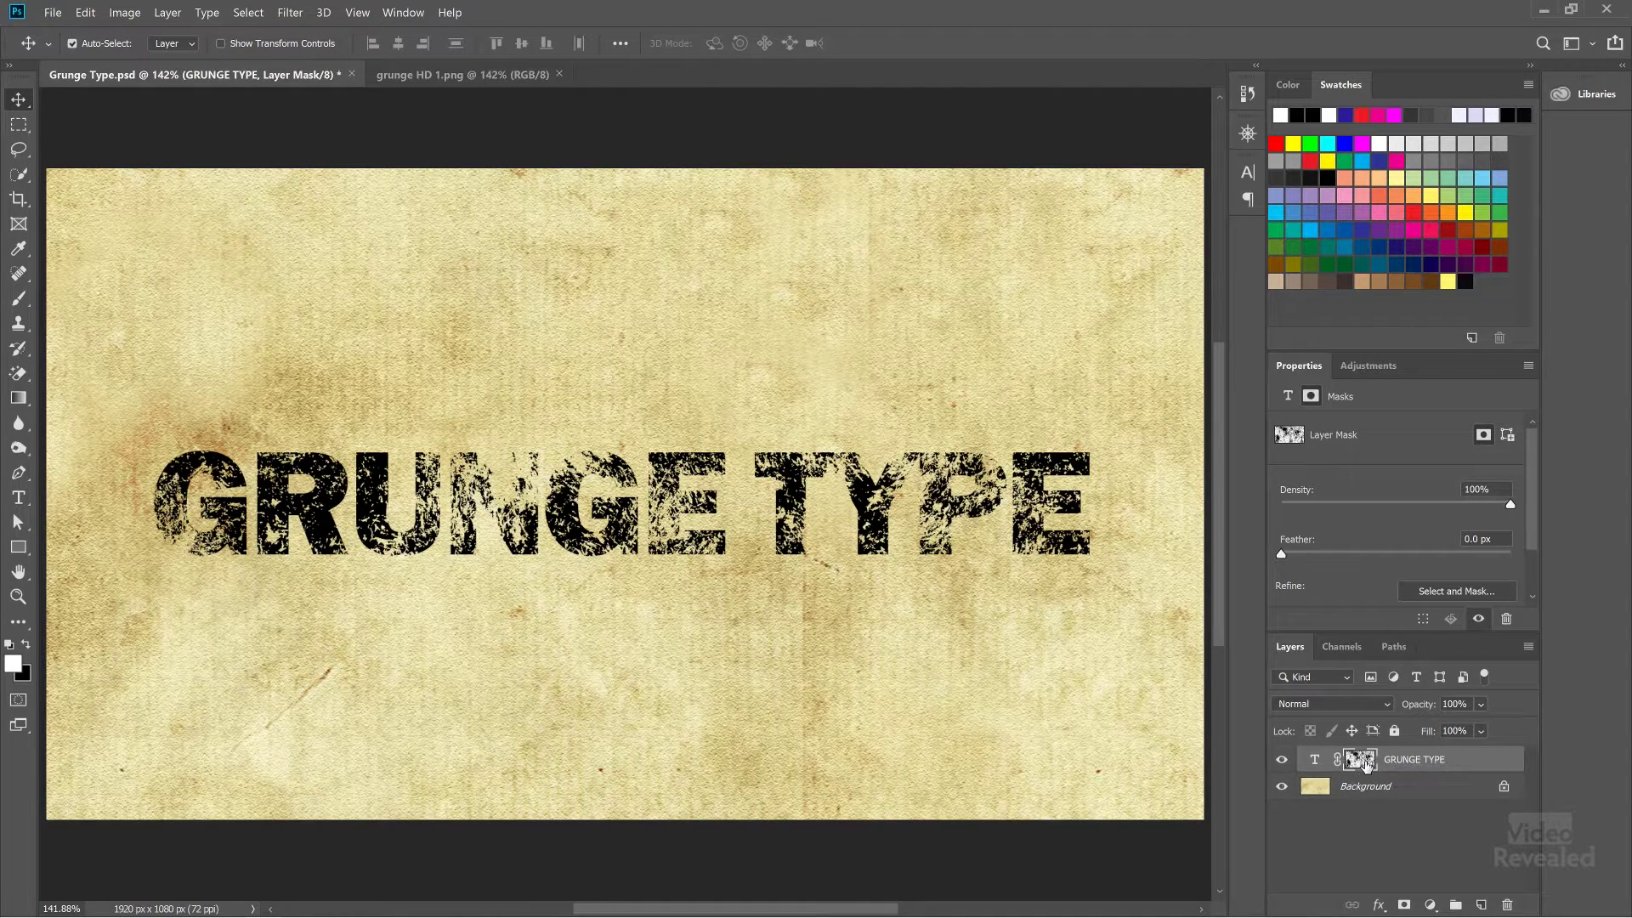
key(ctrl)
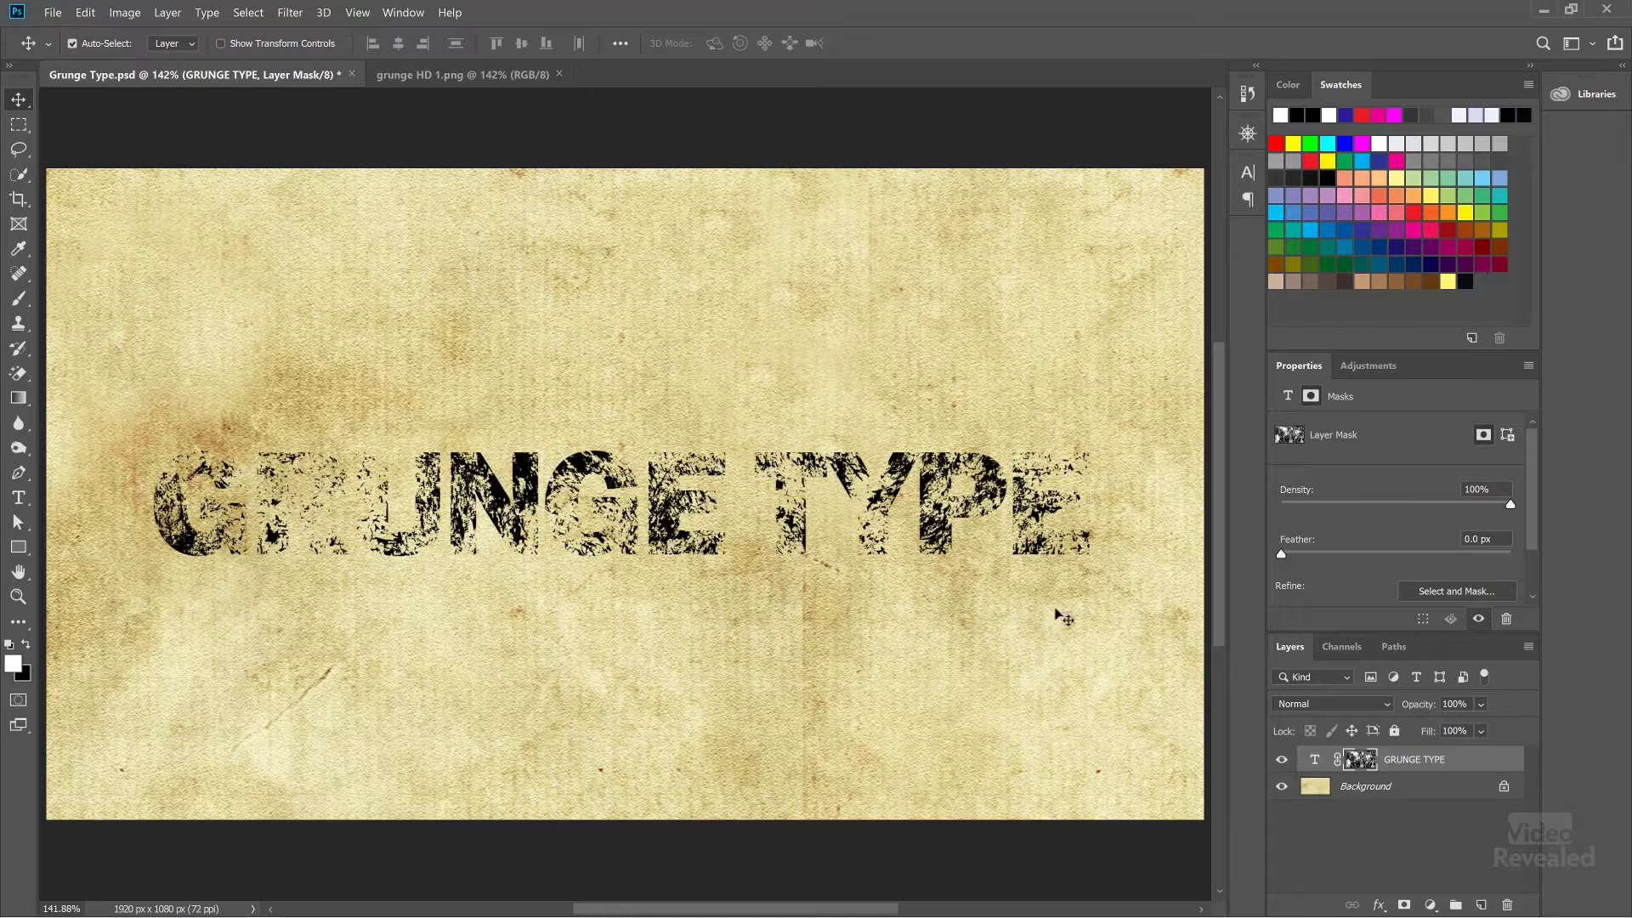
alt+click(1361, 761)
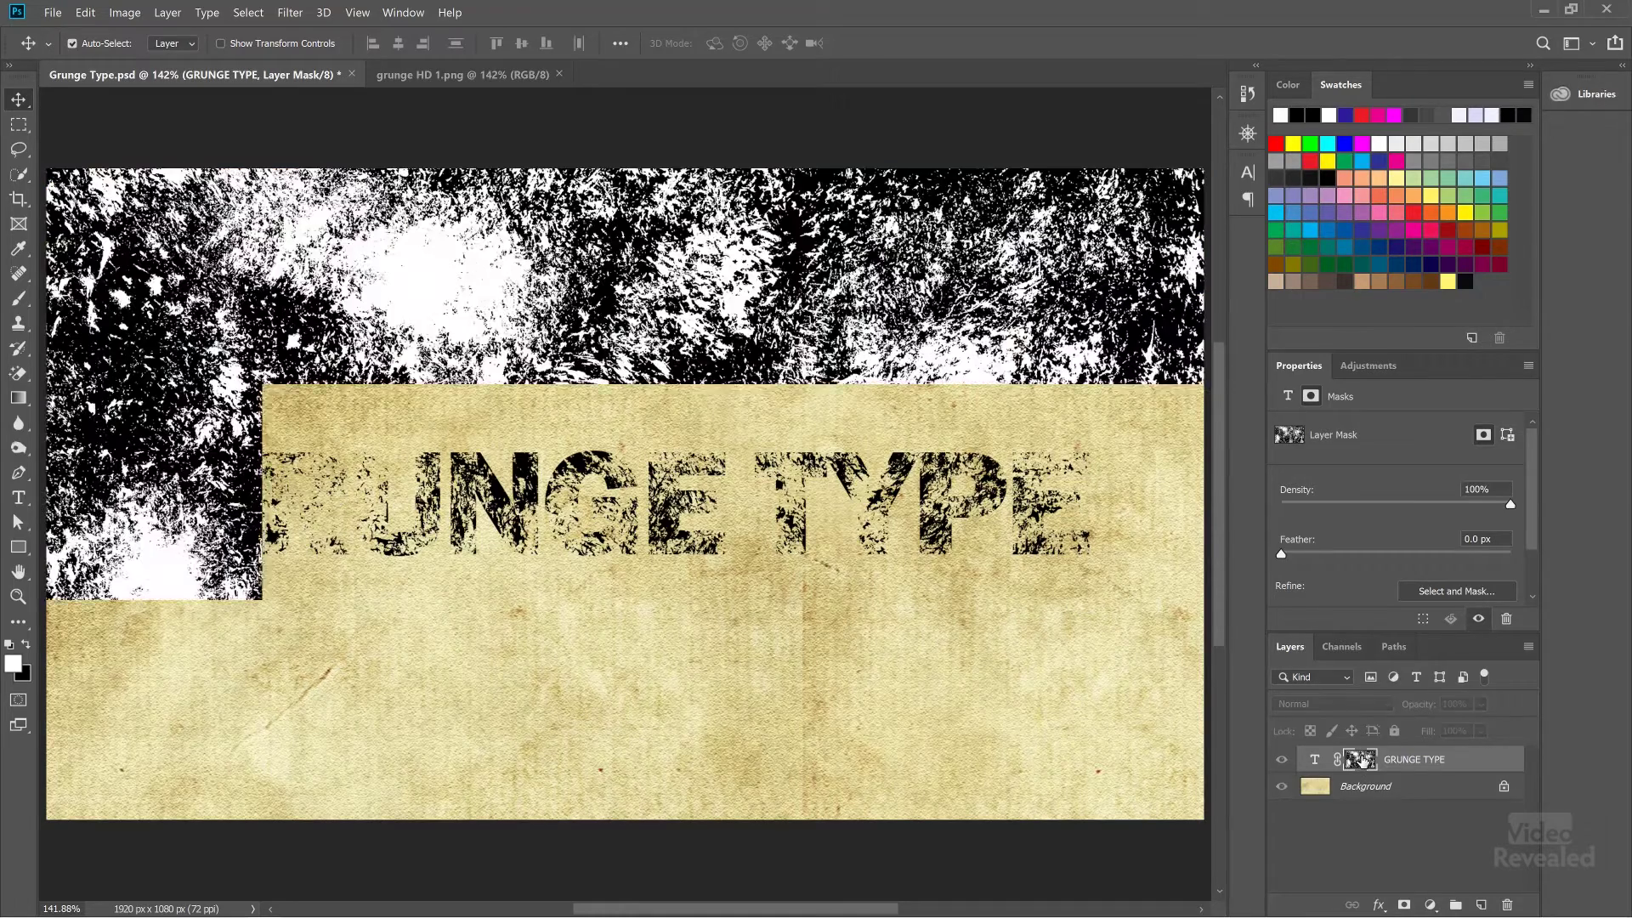
key(ctrl+i)
key(ctrl+i)
key(ctrl+i)
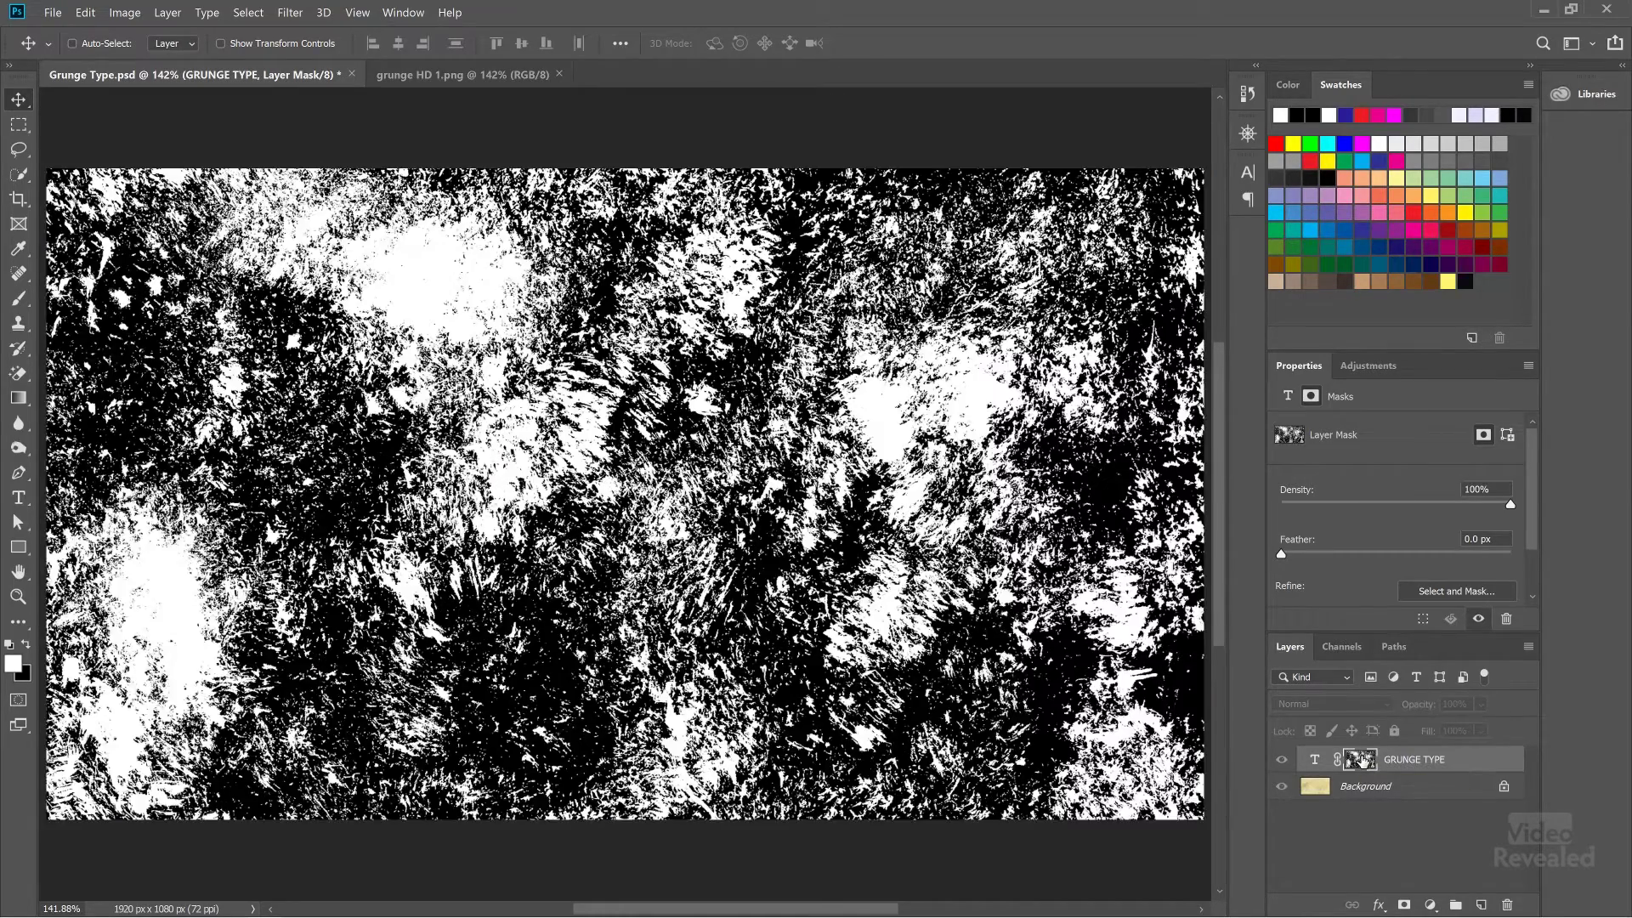
key(ctrl+i)
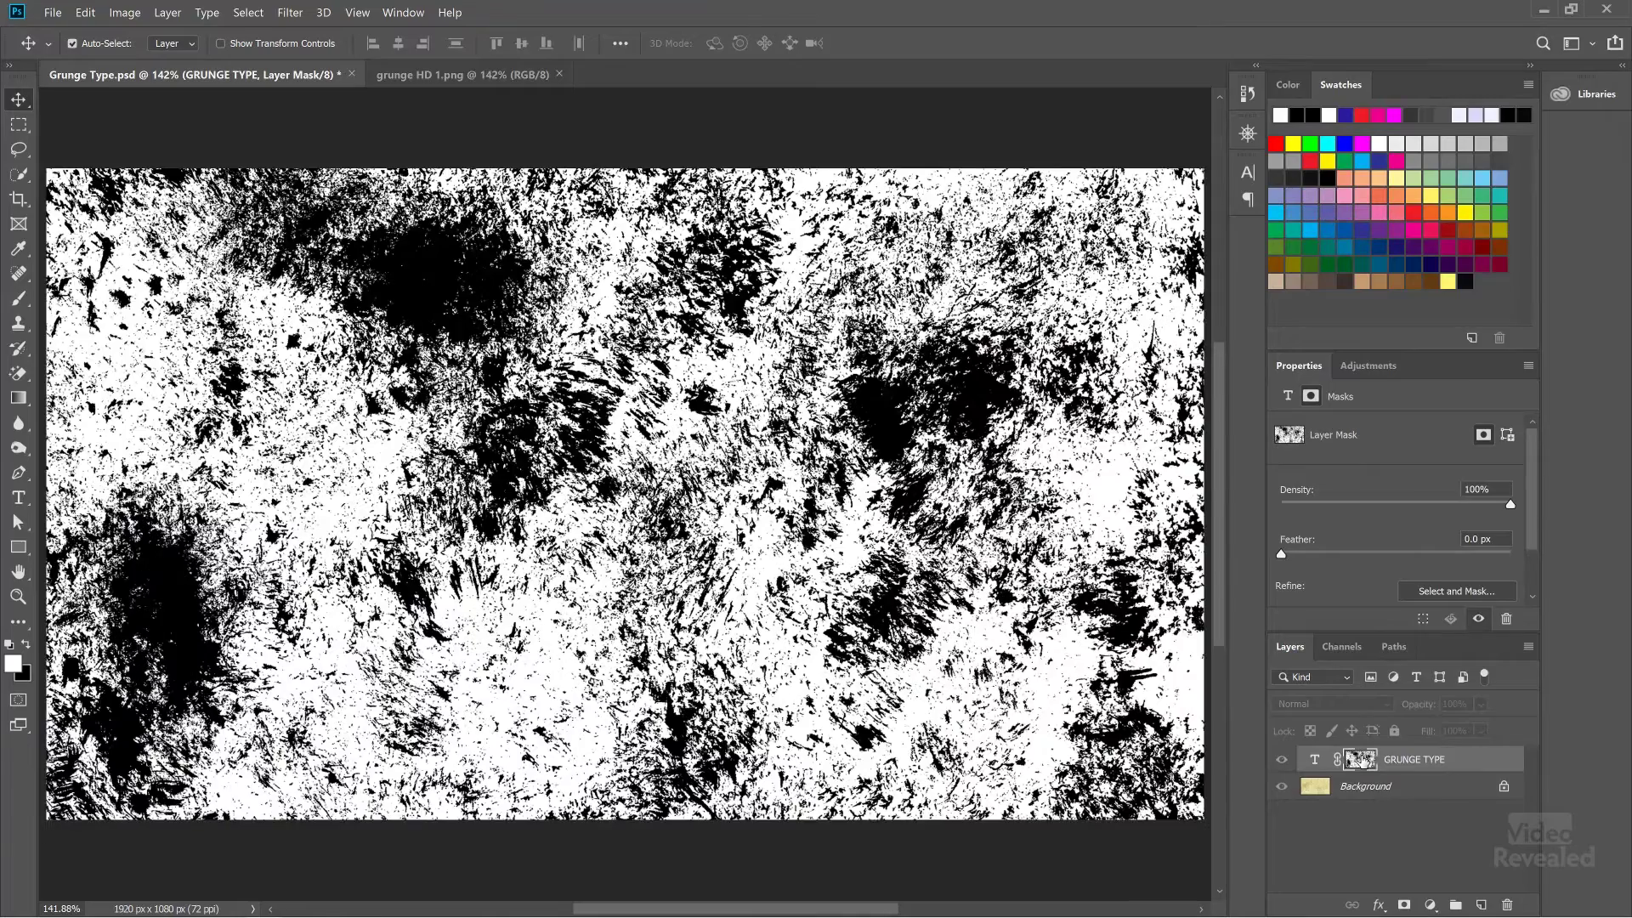
click(1312, 759)
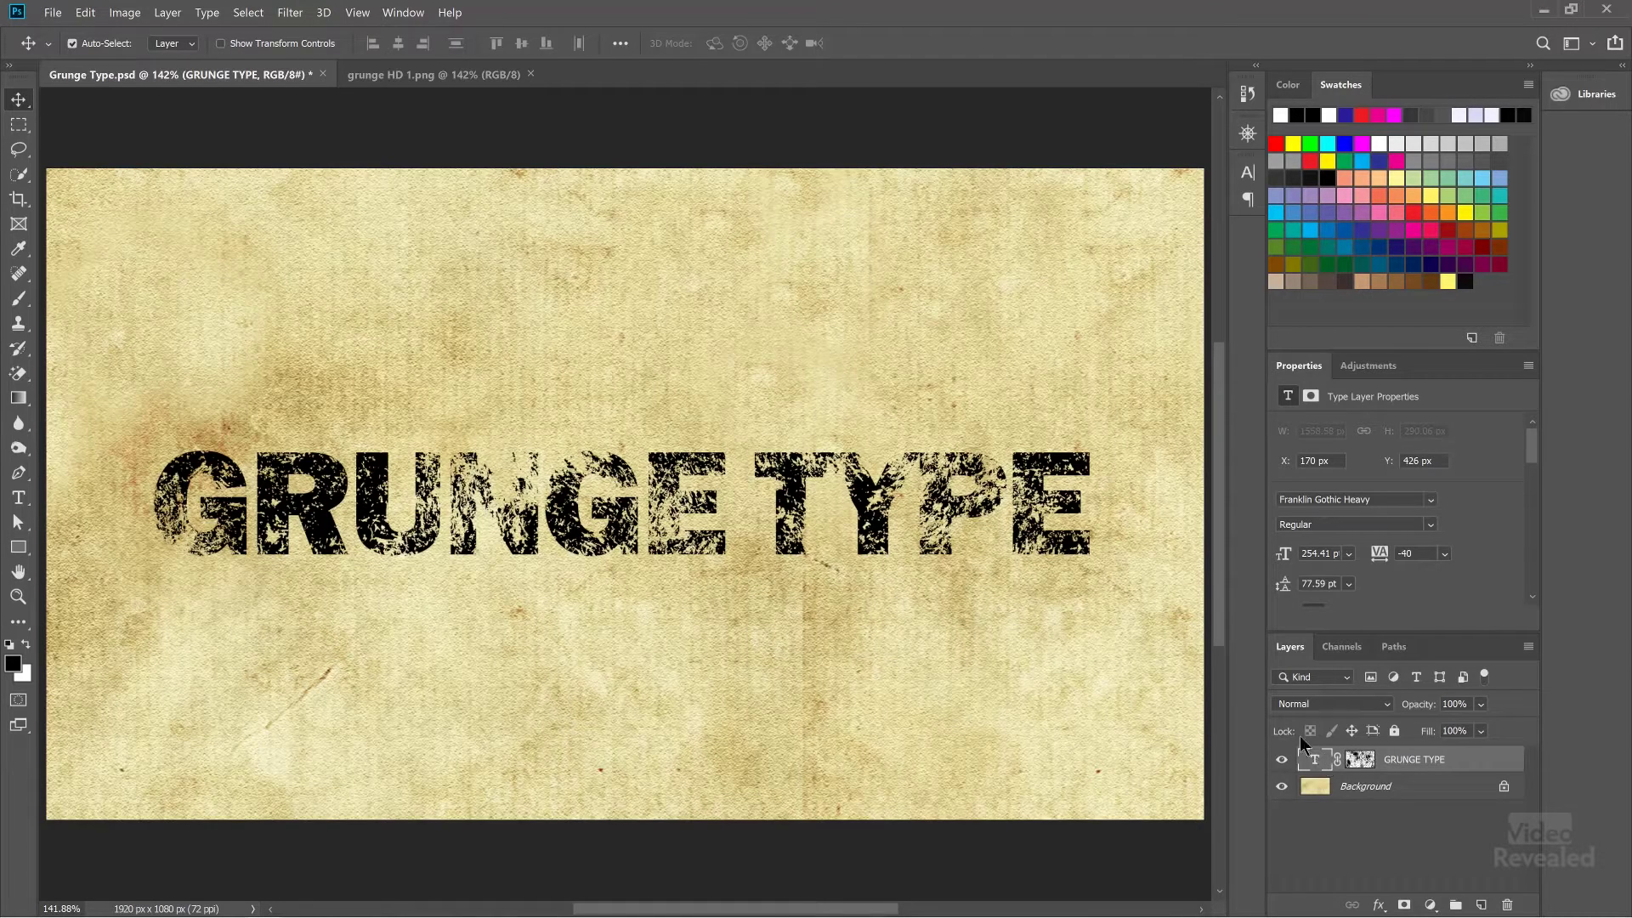
Step: Offset the GRUNGE TYPE layer mask texture 198 pixels right with Wrap Around, and display the mask on its own
click(1360, 759)
key(x)
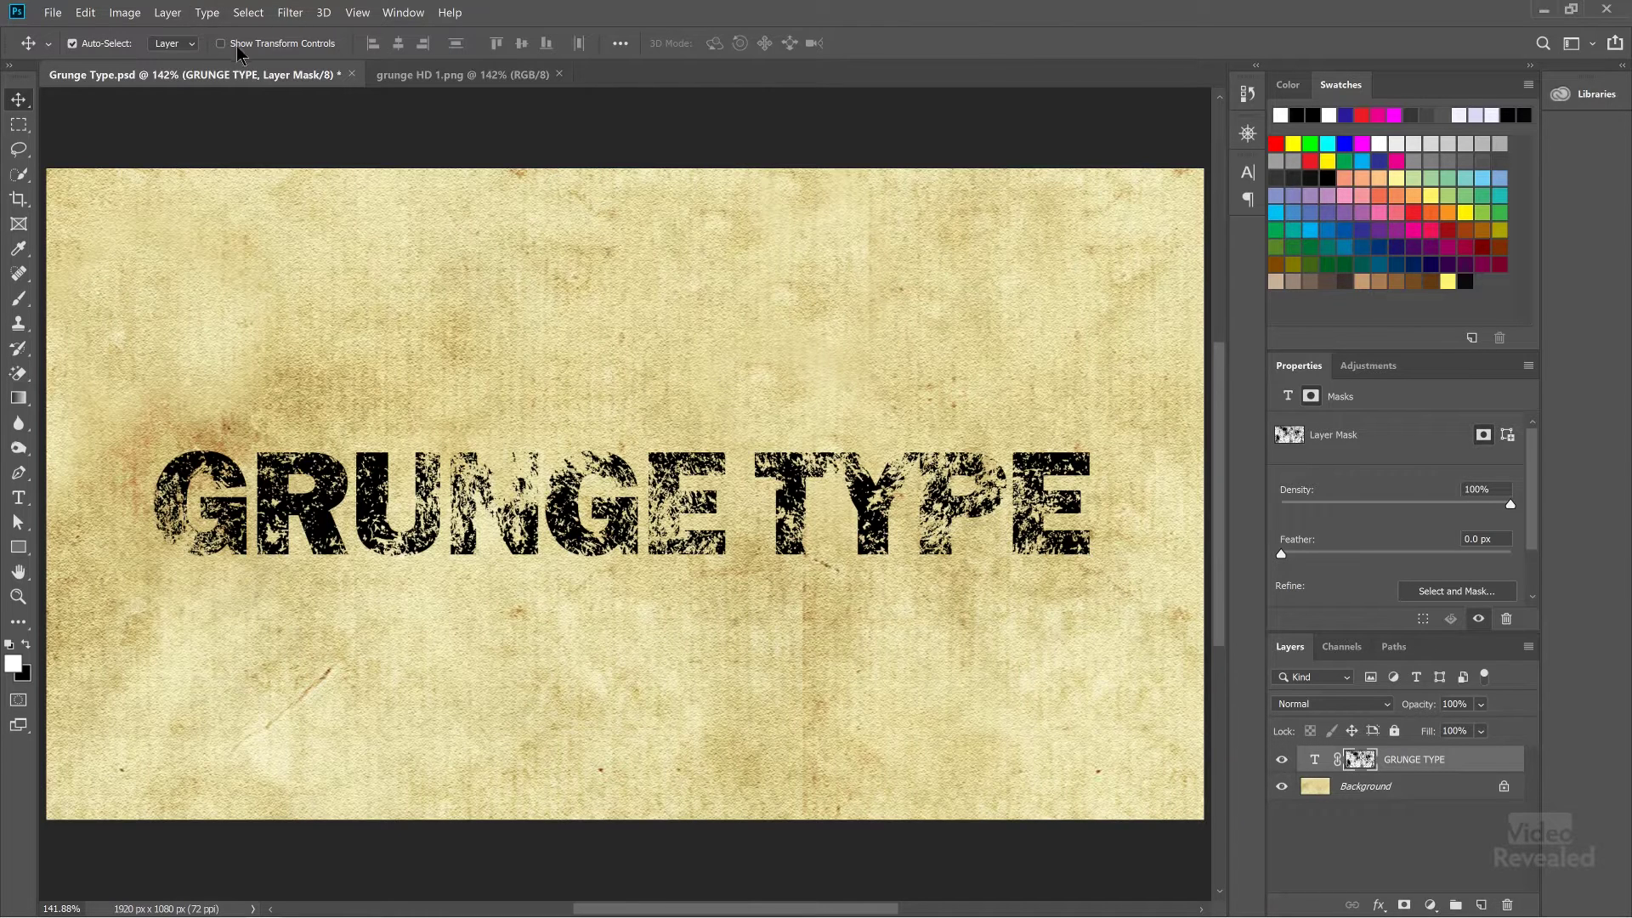
click(290, 13)
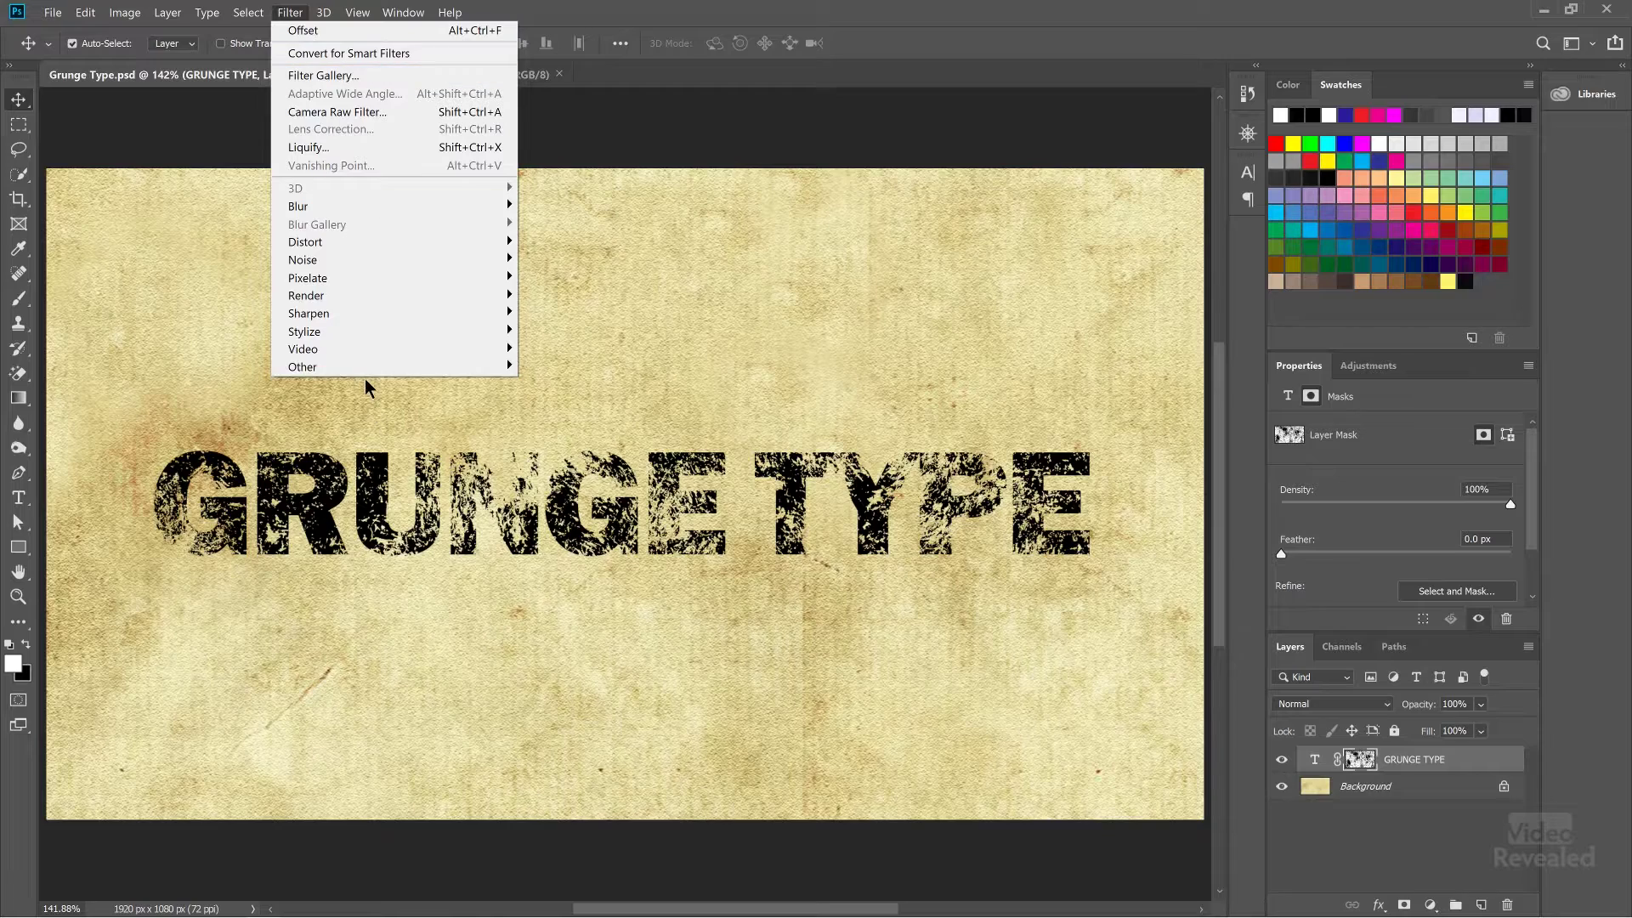
mouse_move(412, 366)
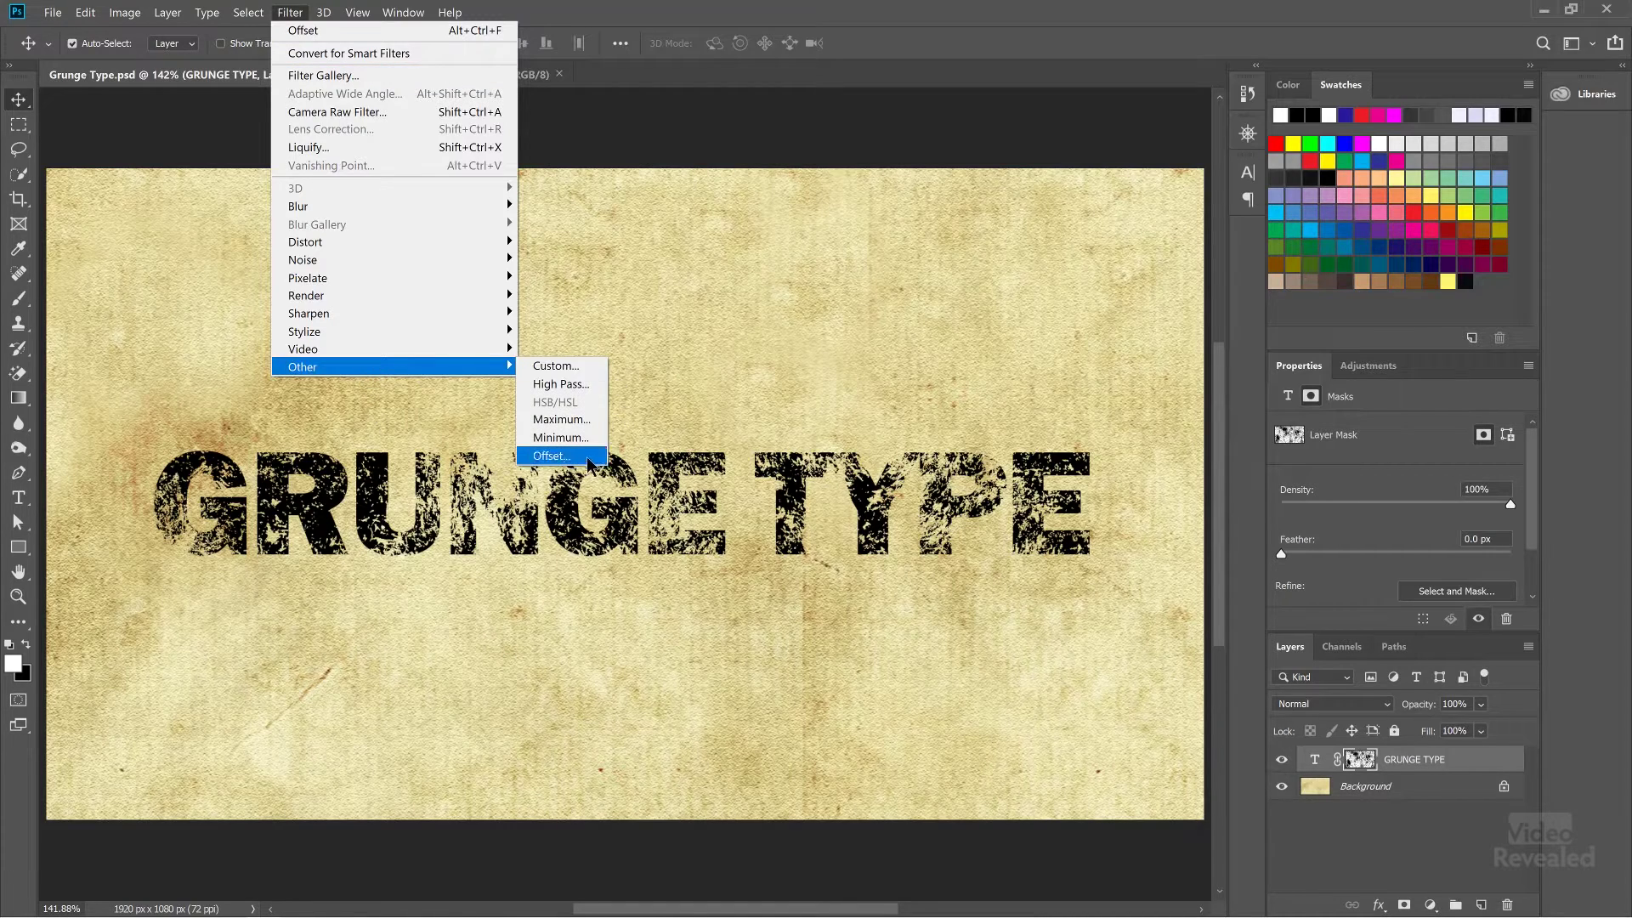
click(552, 457)
mouse_move(781, 272)
mouse_down()
mouse_move(737, 270)
mouse_move(771, 261)
mouse_up()
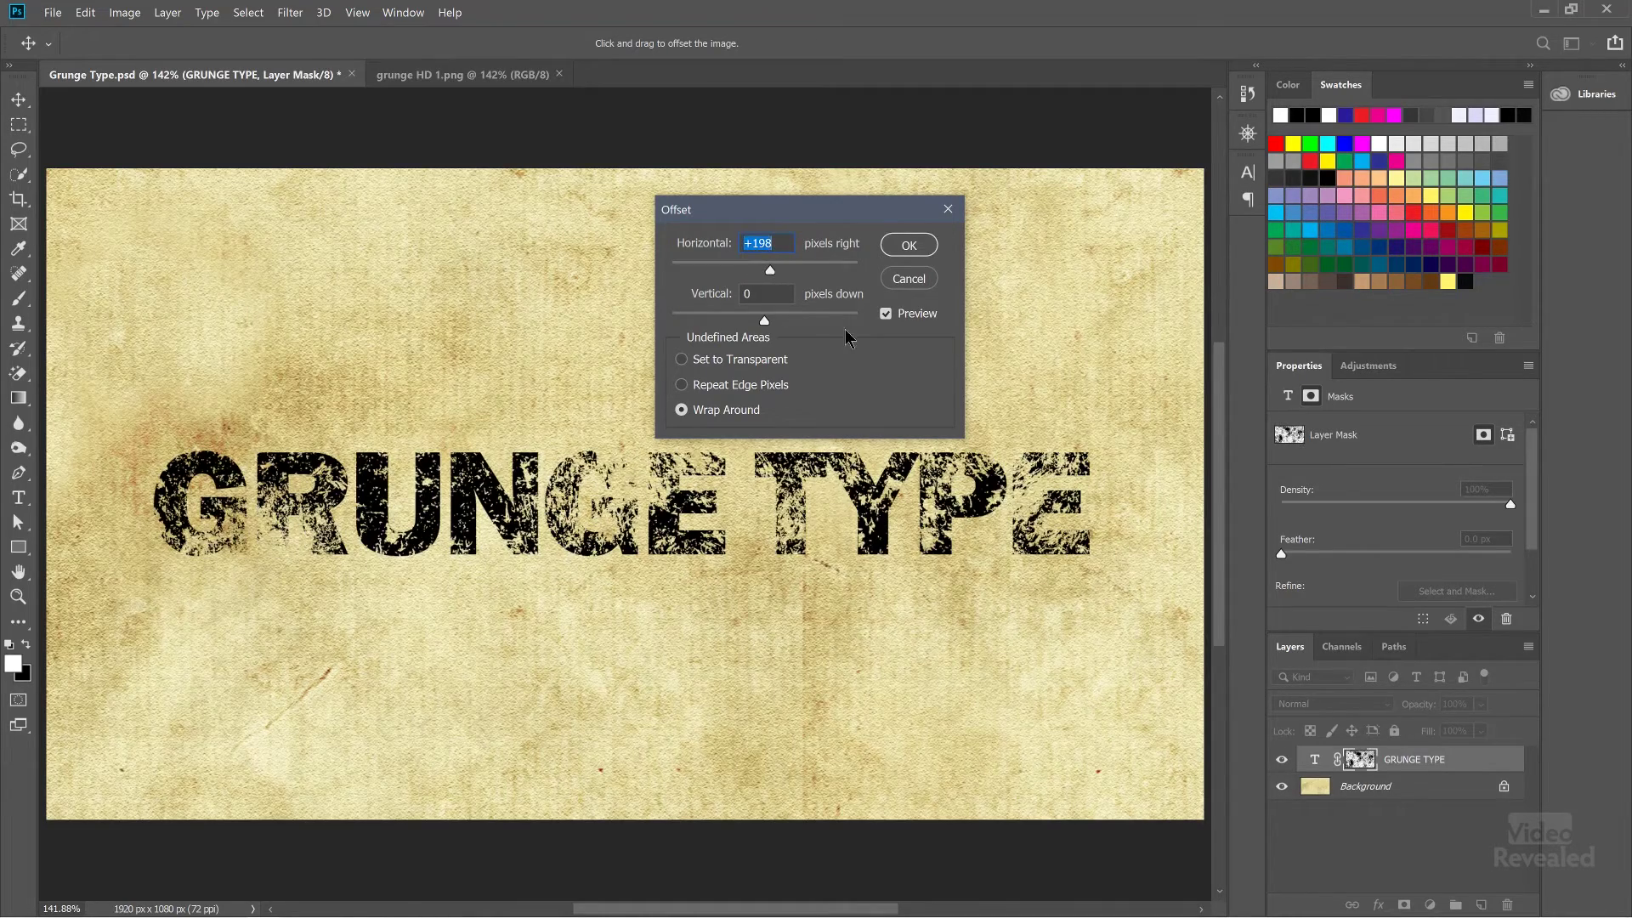
click(910, 245)
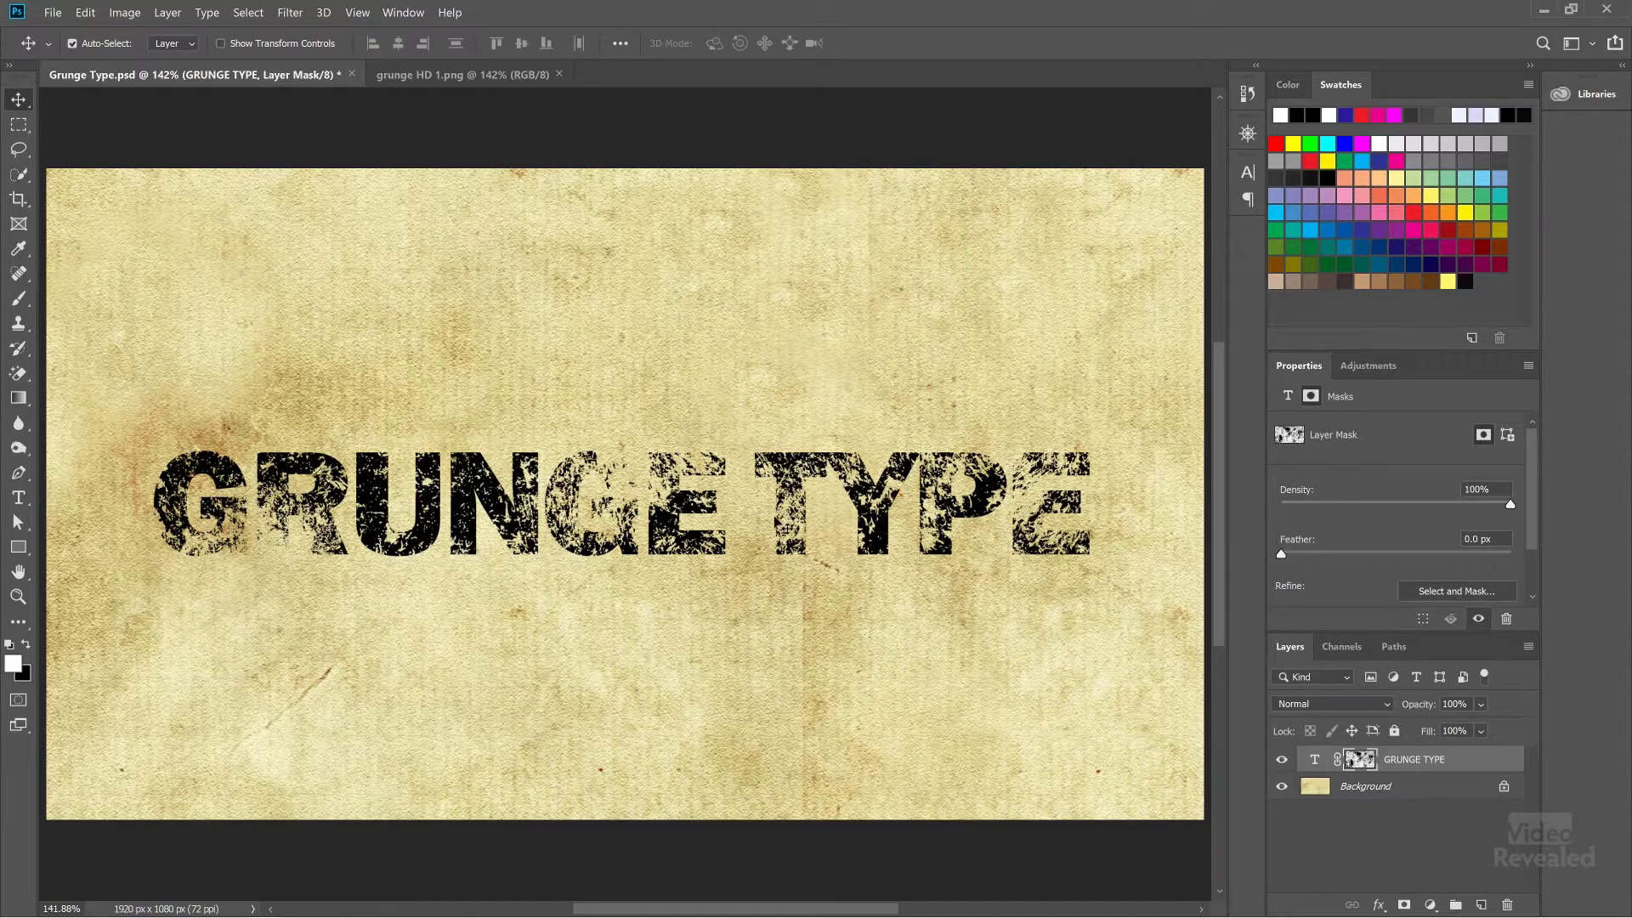
alt+click(1361, 759)
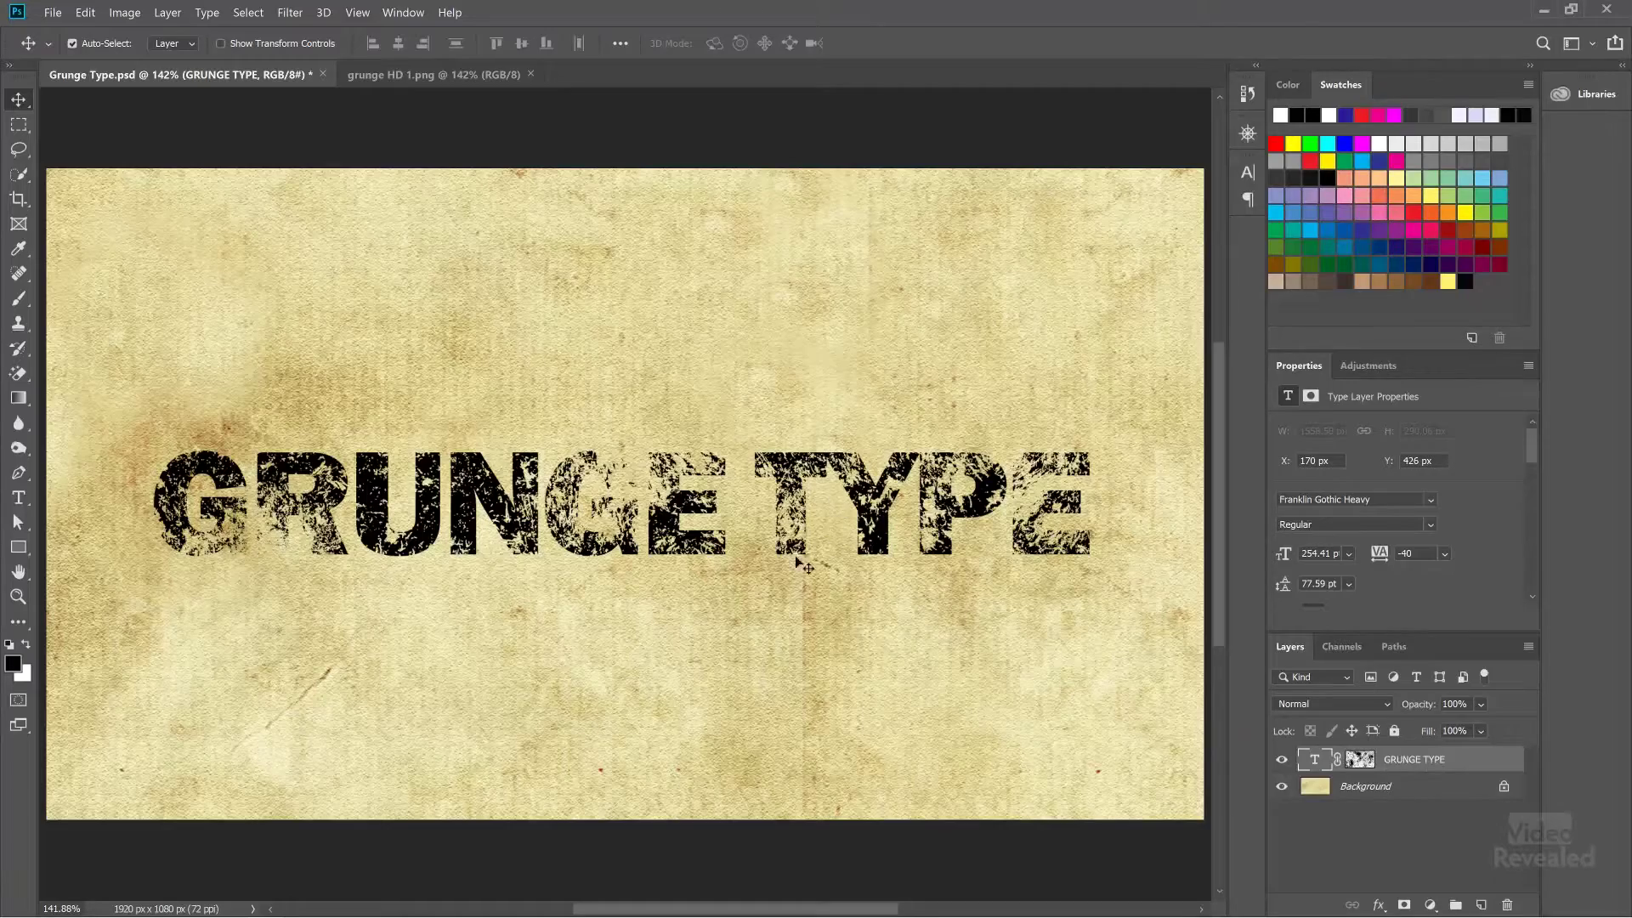
Step: Delete the grunge mask from the GRUNGE TYPE text layer
key(t)
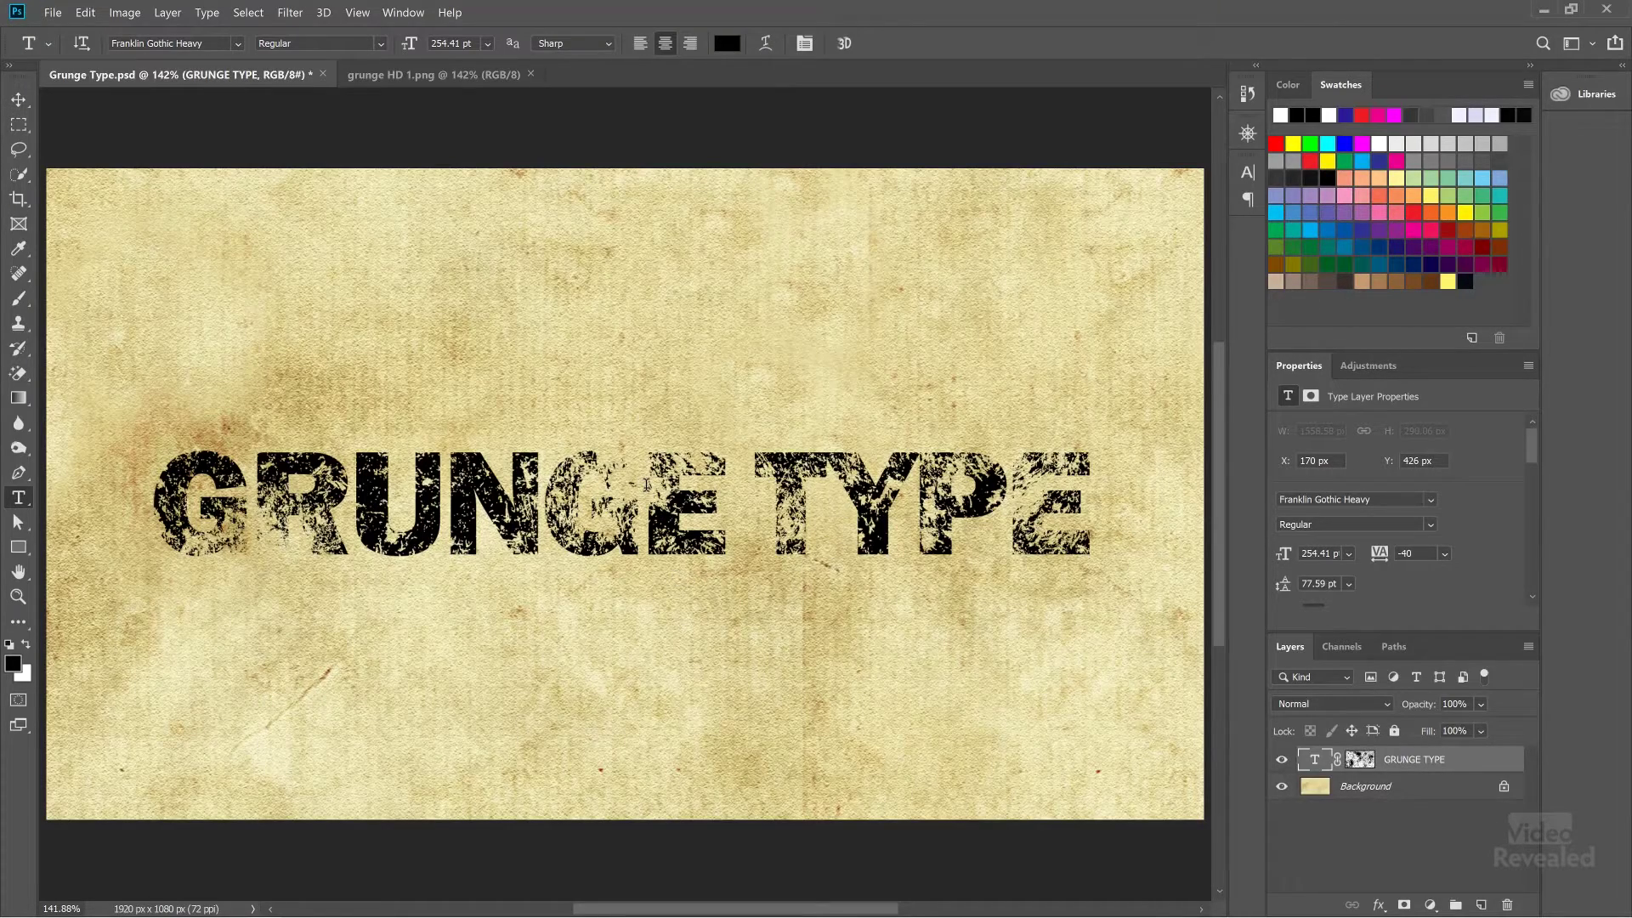
click(1361, 760)
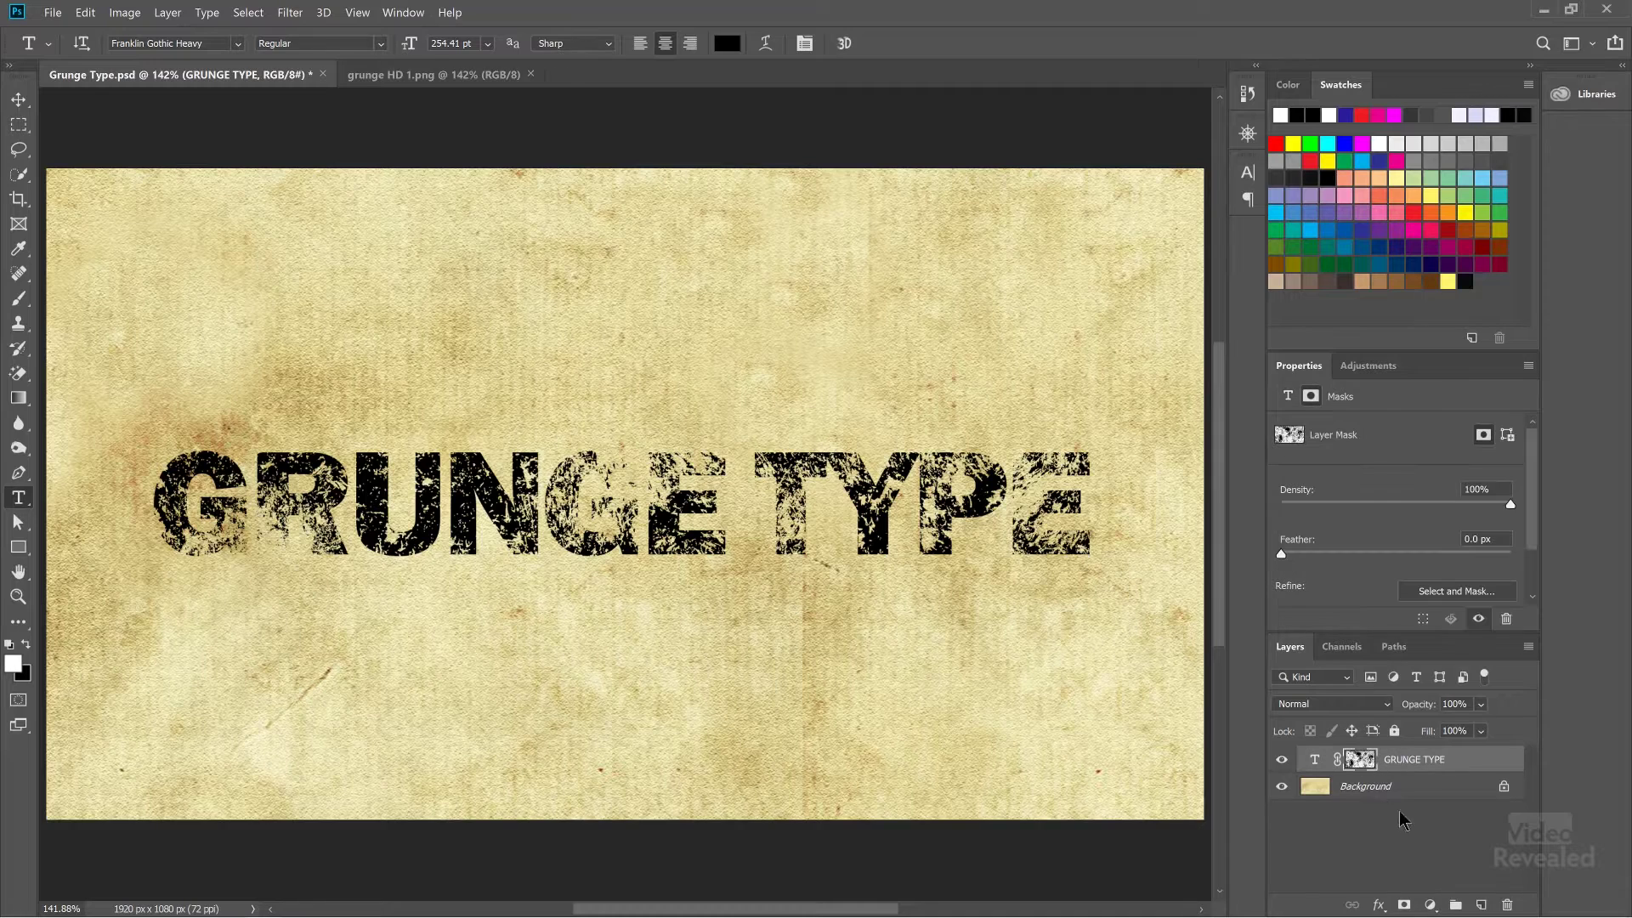
click(1506, 906)
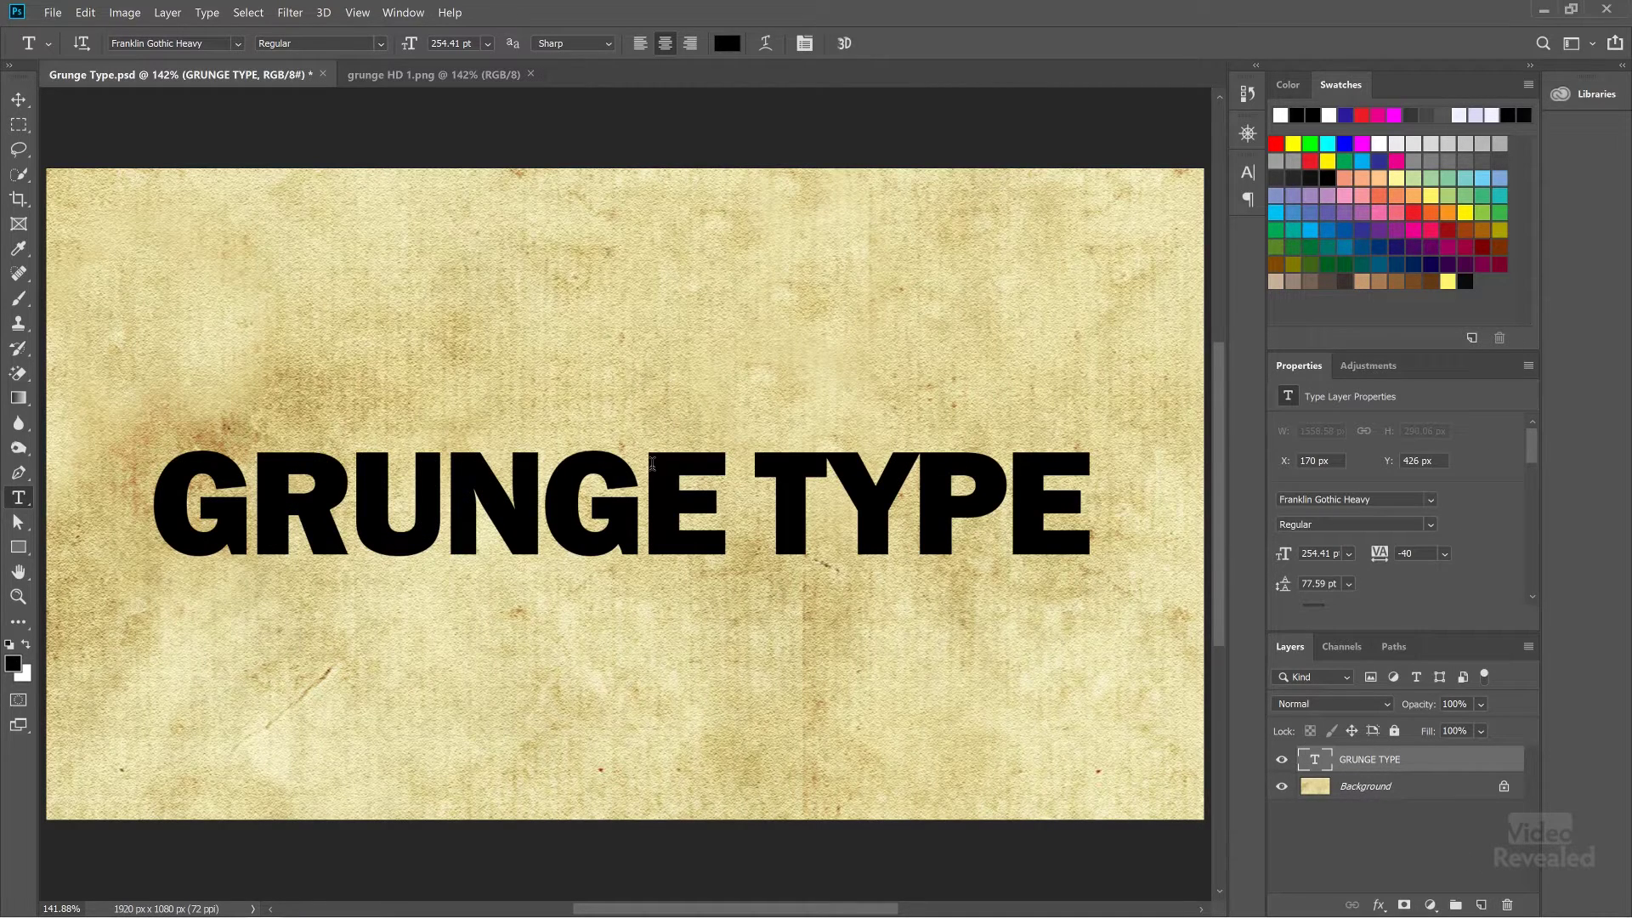
Step: Set the whole GRUNGE TYPE text in the Salvation font at 231.41 pt
double_click(654, 470)
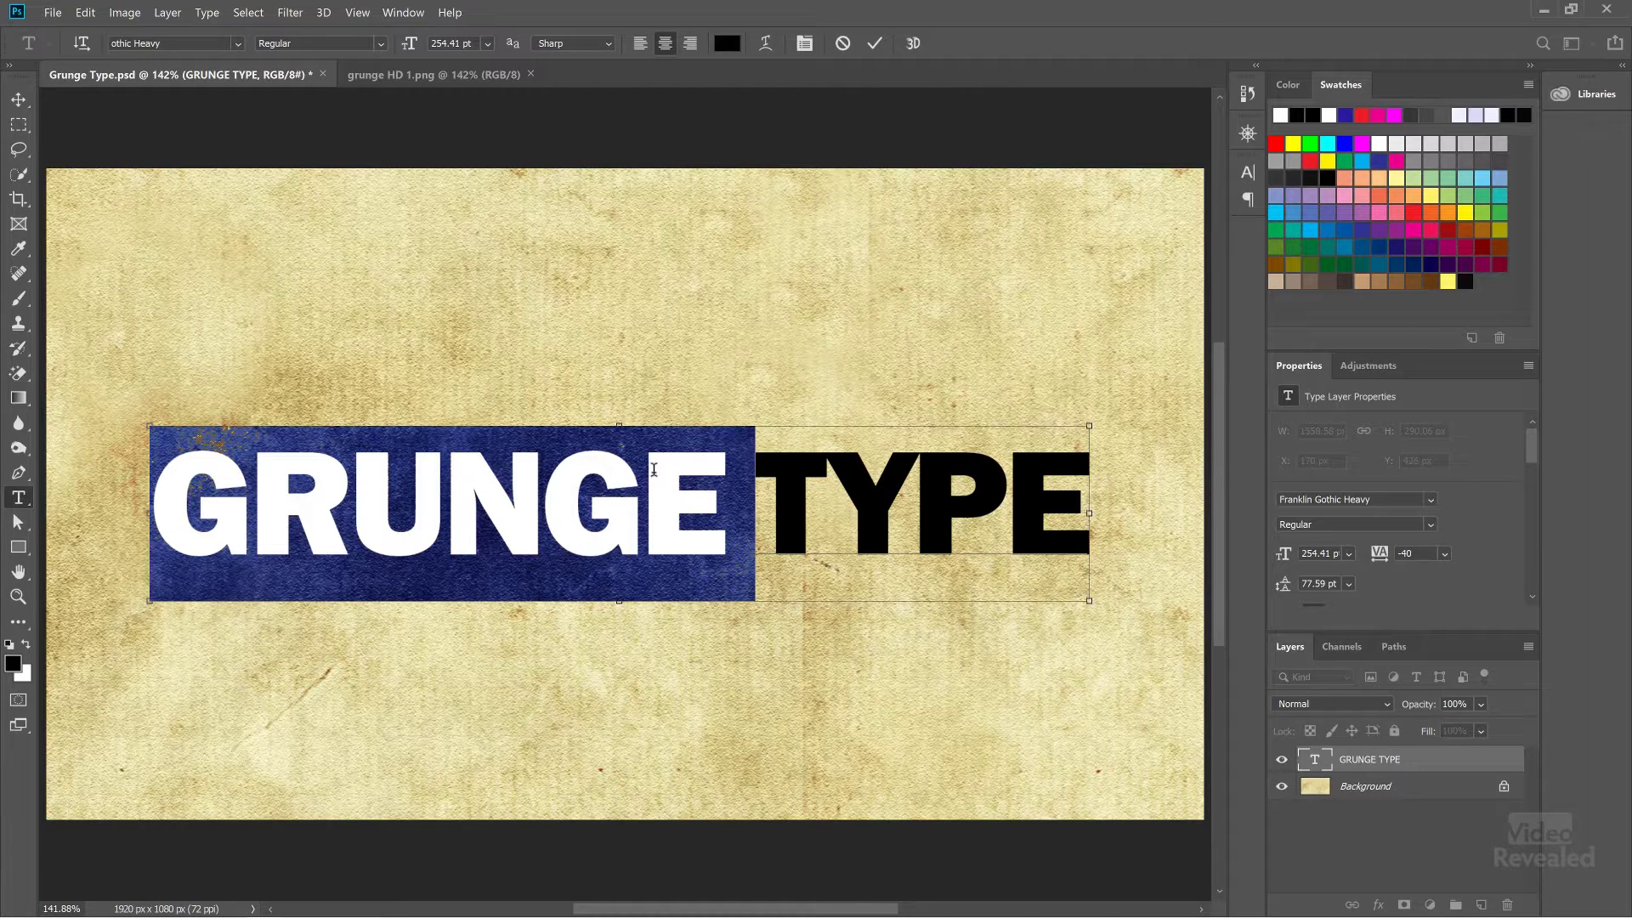
key(ctrl+a)
click(185, 42)
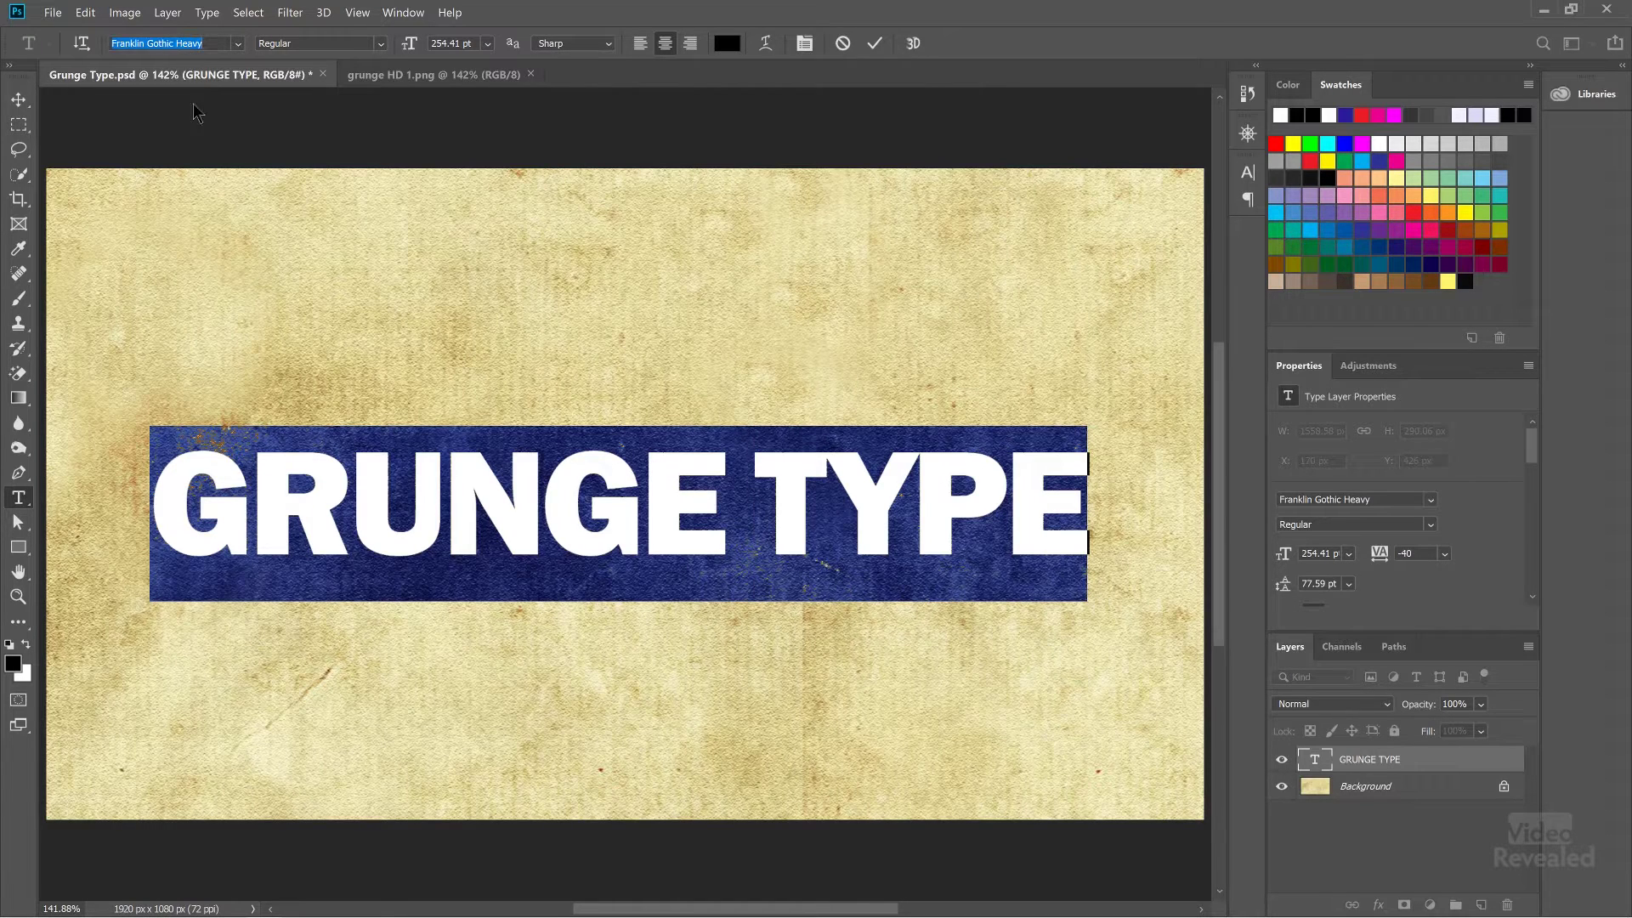
text(SALV)
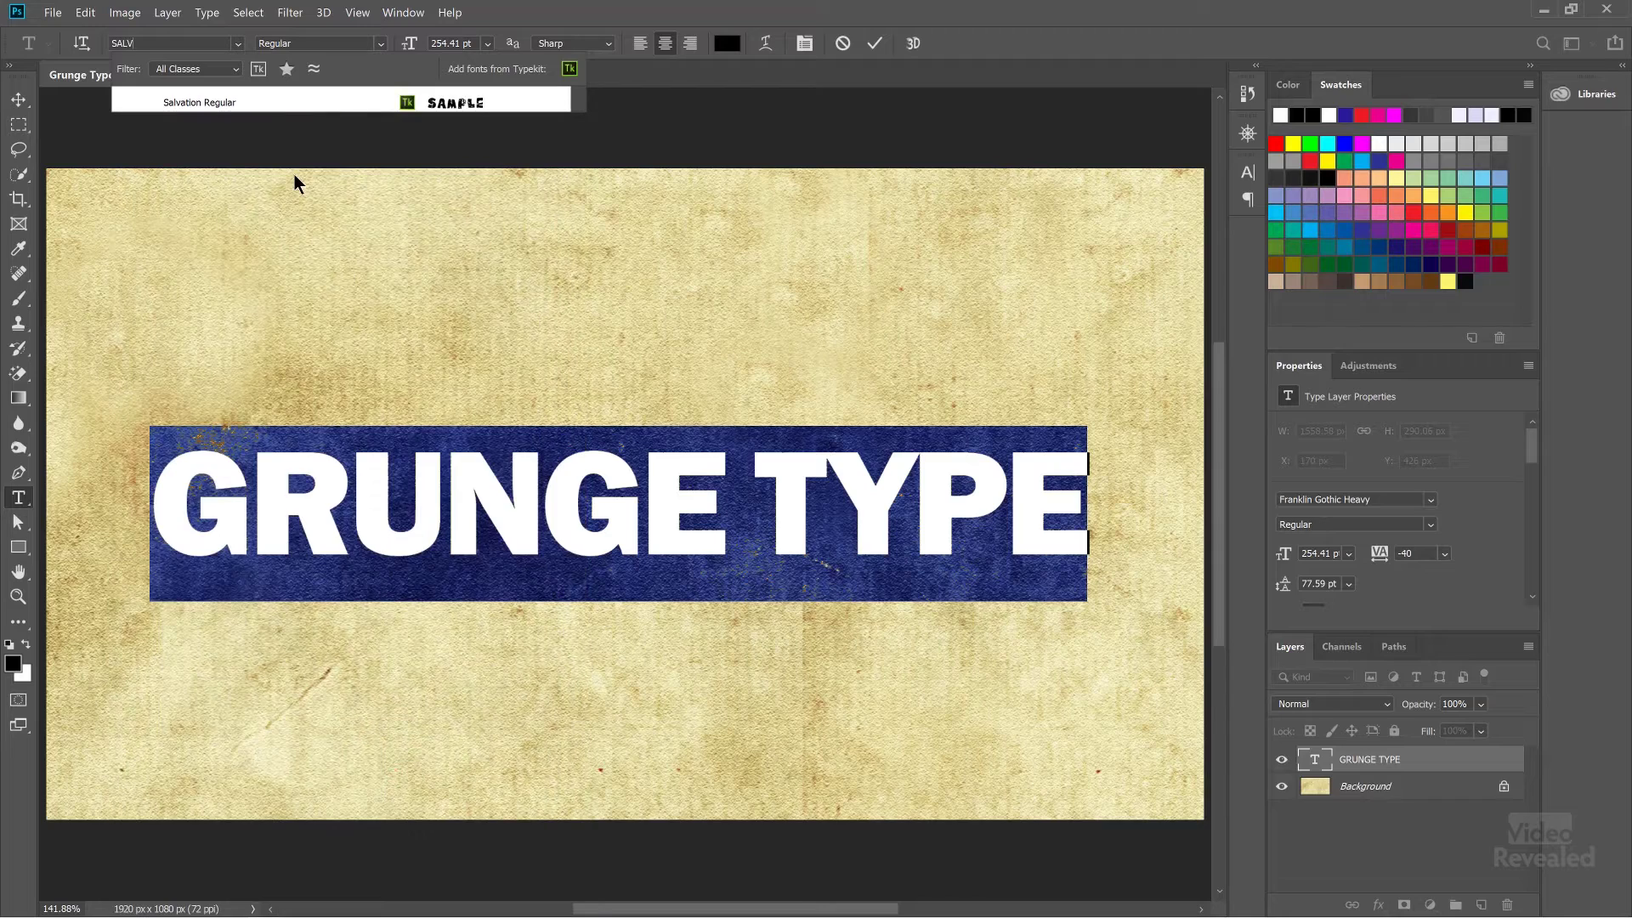
click(209, 102)
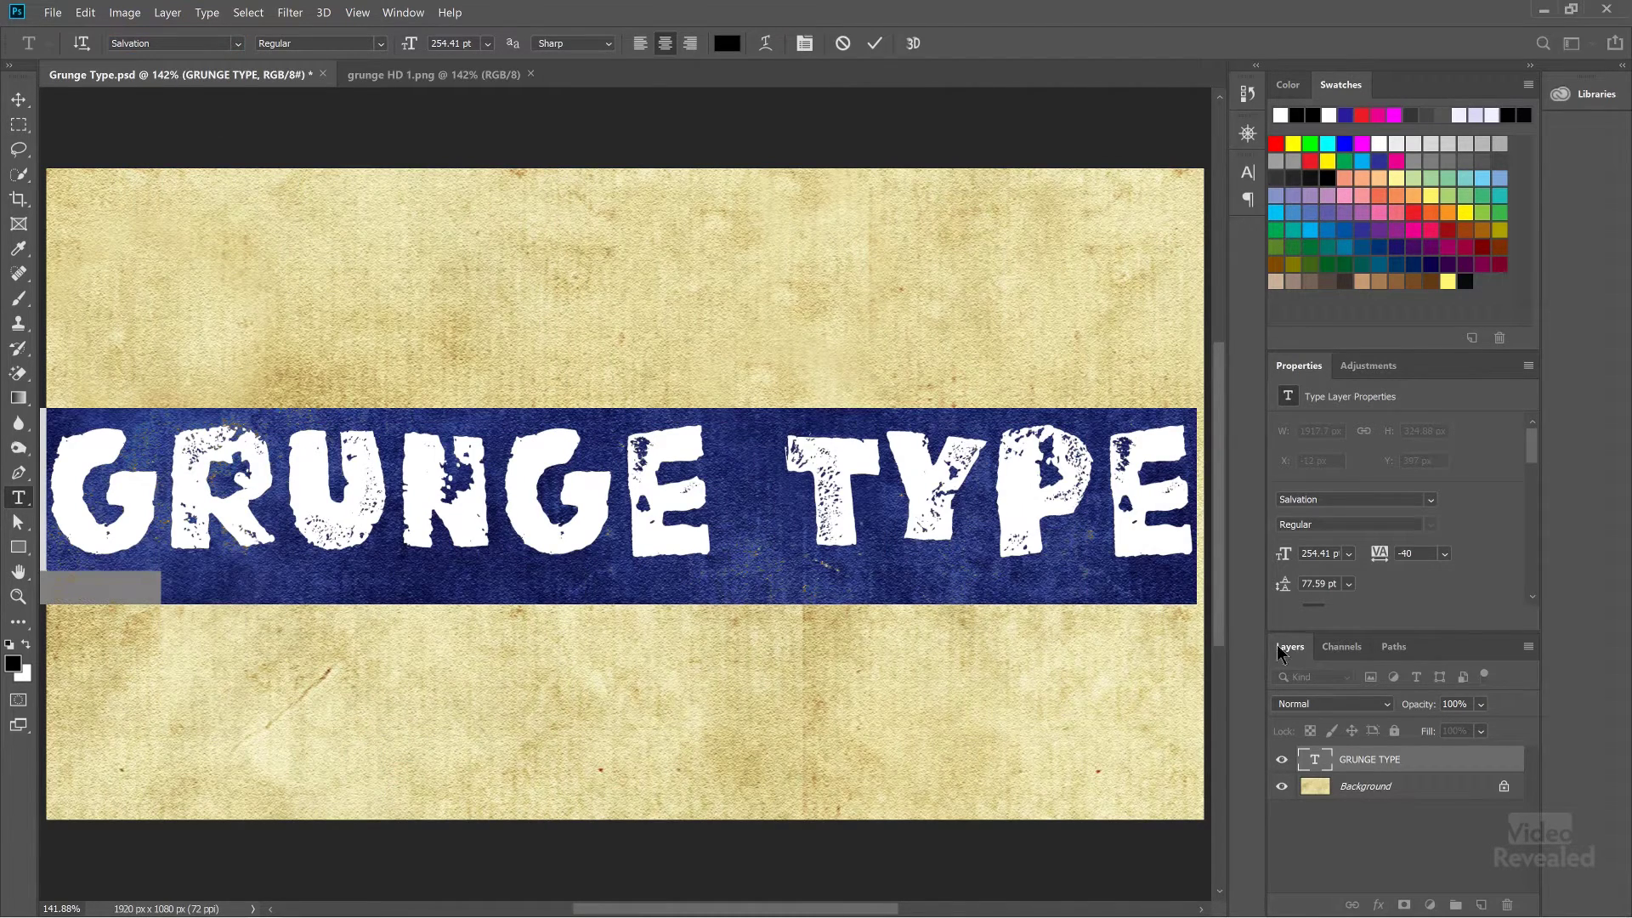
drag(1284, 559, 1265, 561)
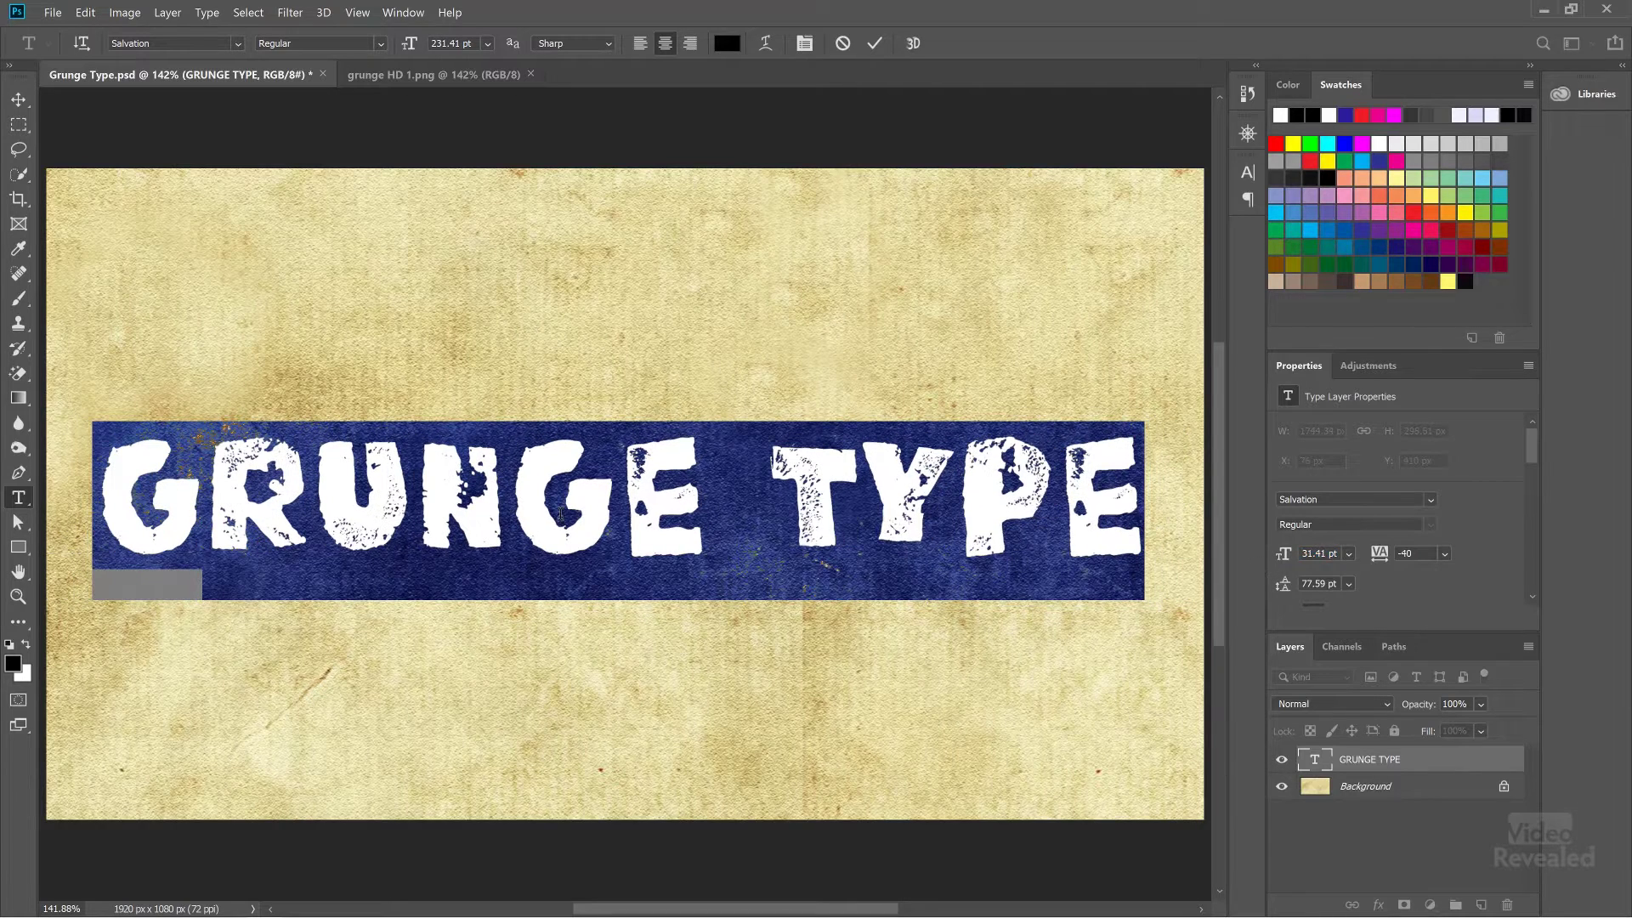
click(18, 100)
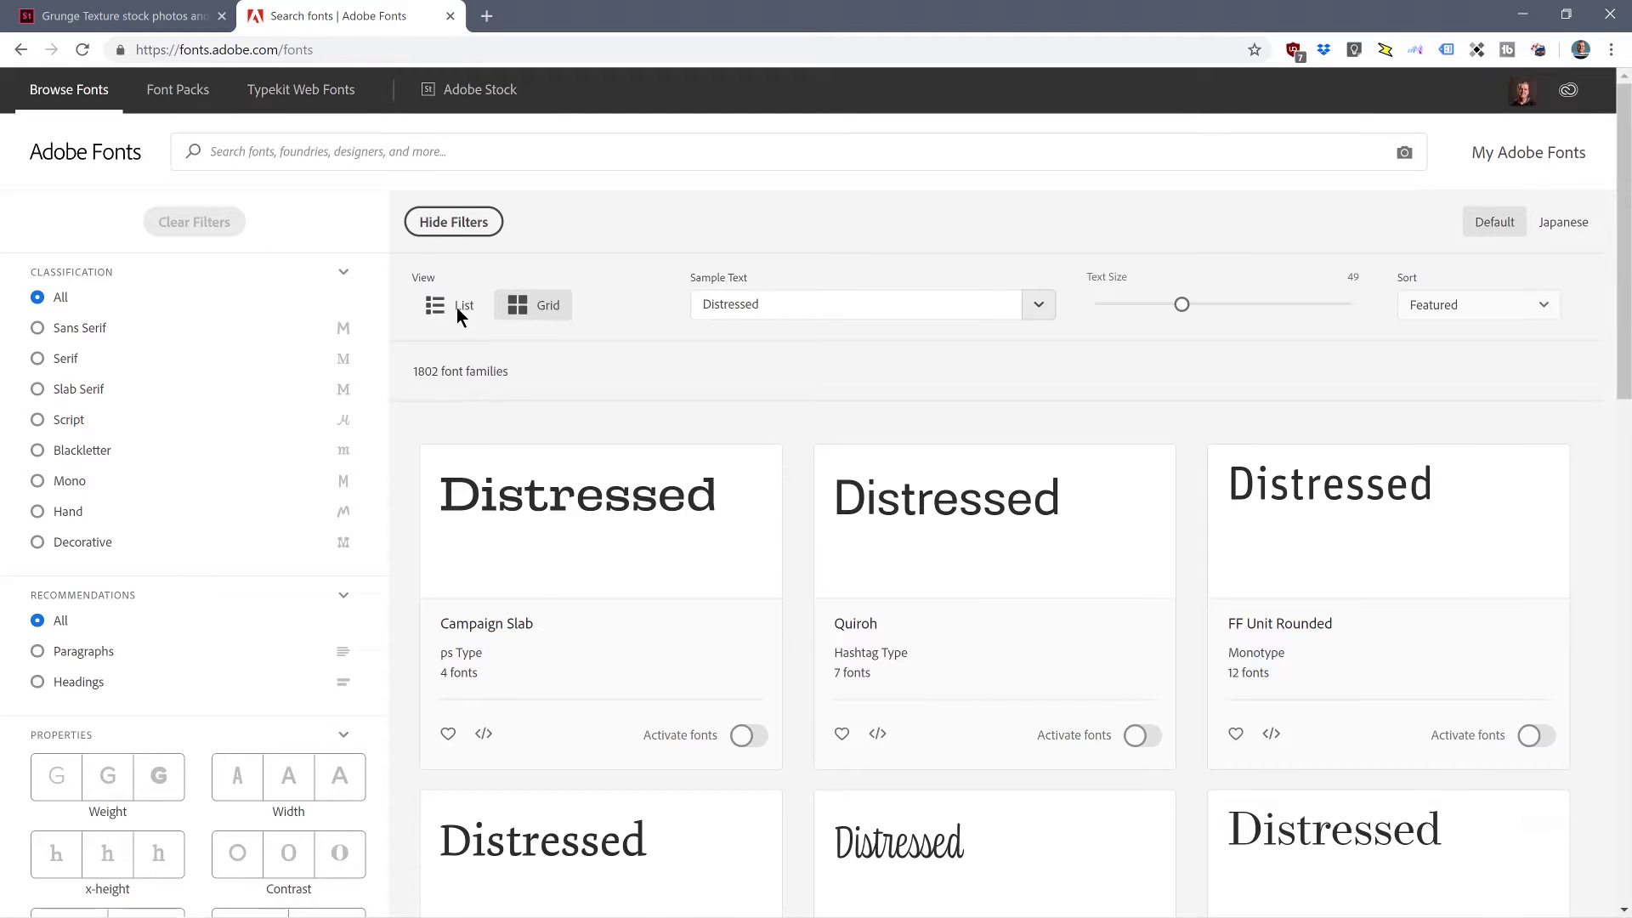
Step: Switch to Adobe Fonts in the web browser, search for BATTERY, and examine the Battery Park font page
click(290, 150)
text(BATTERY)
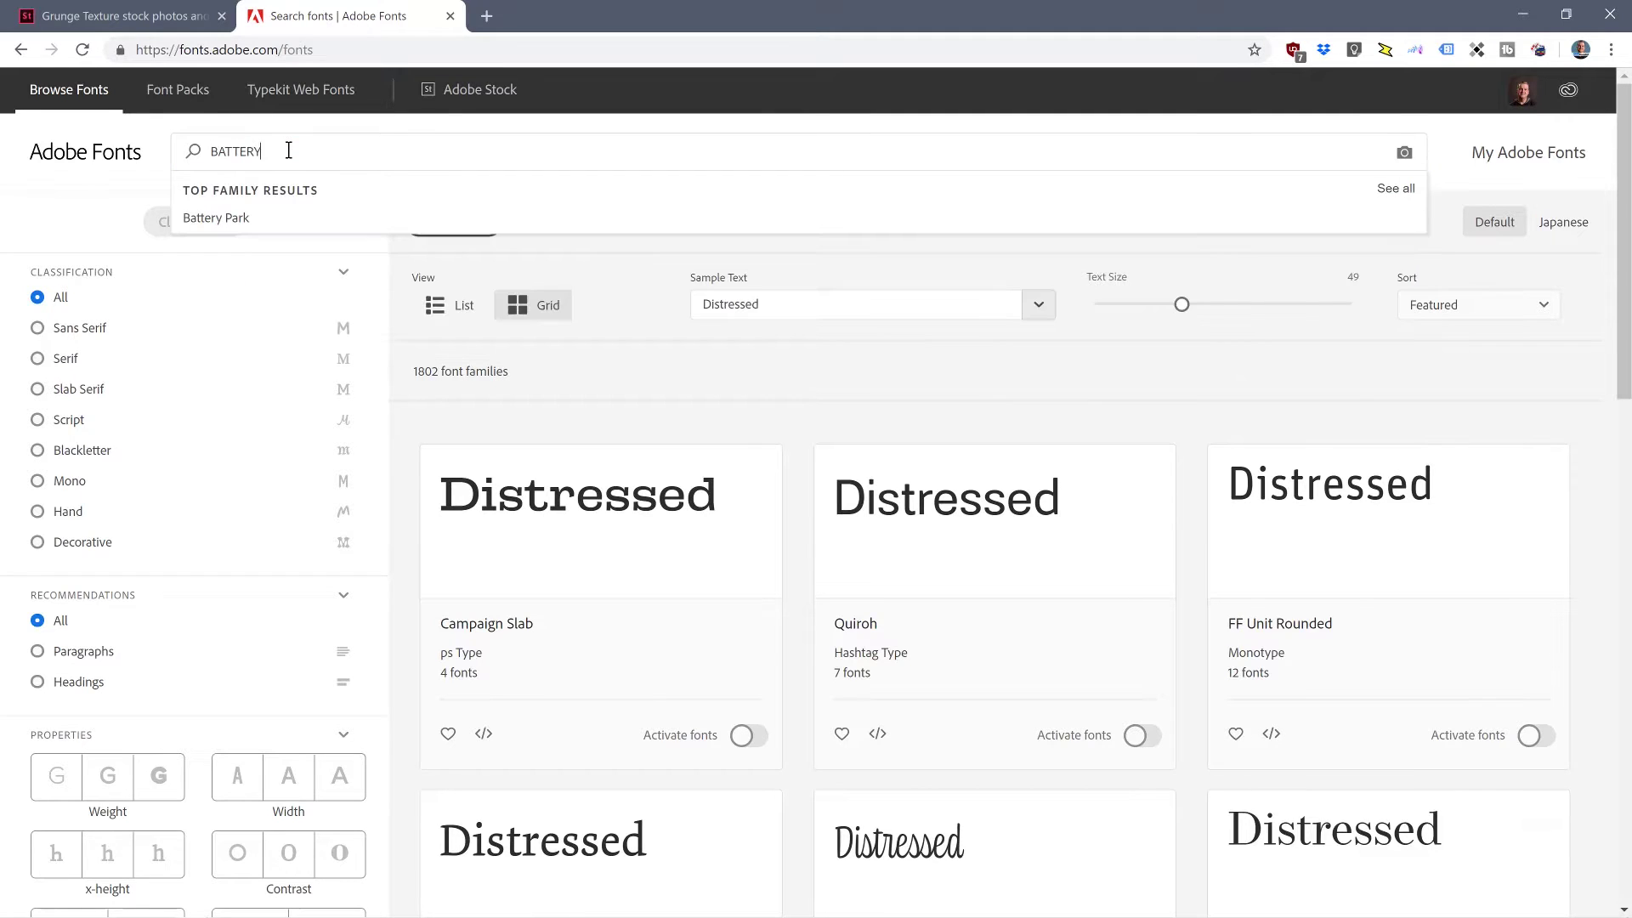
click(246, 220)
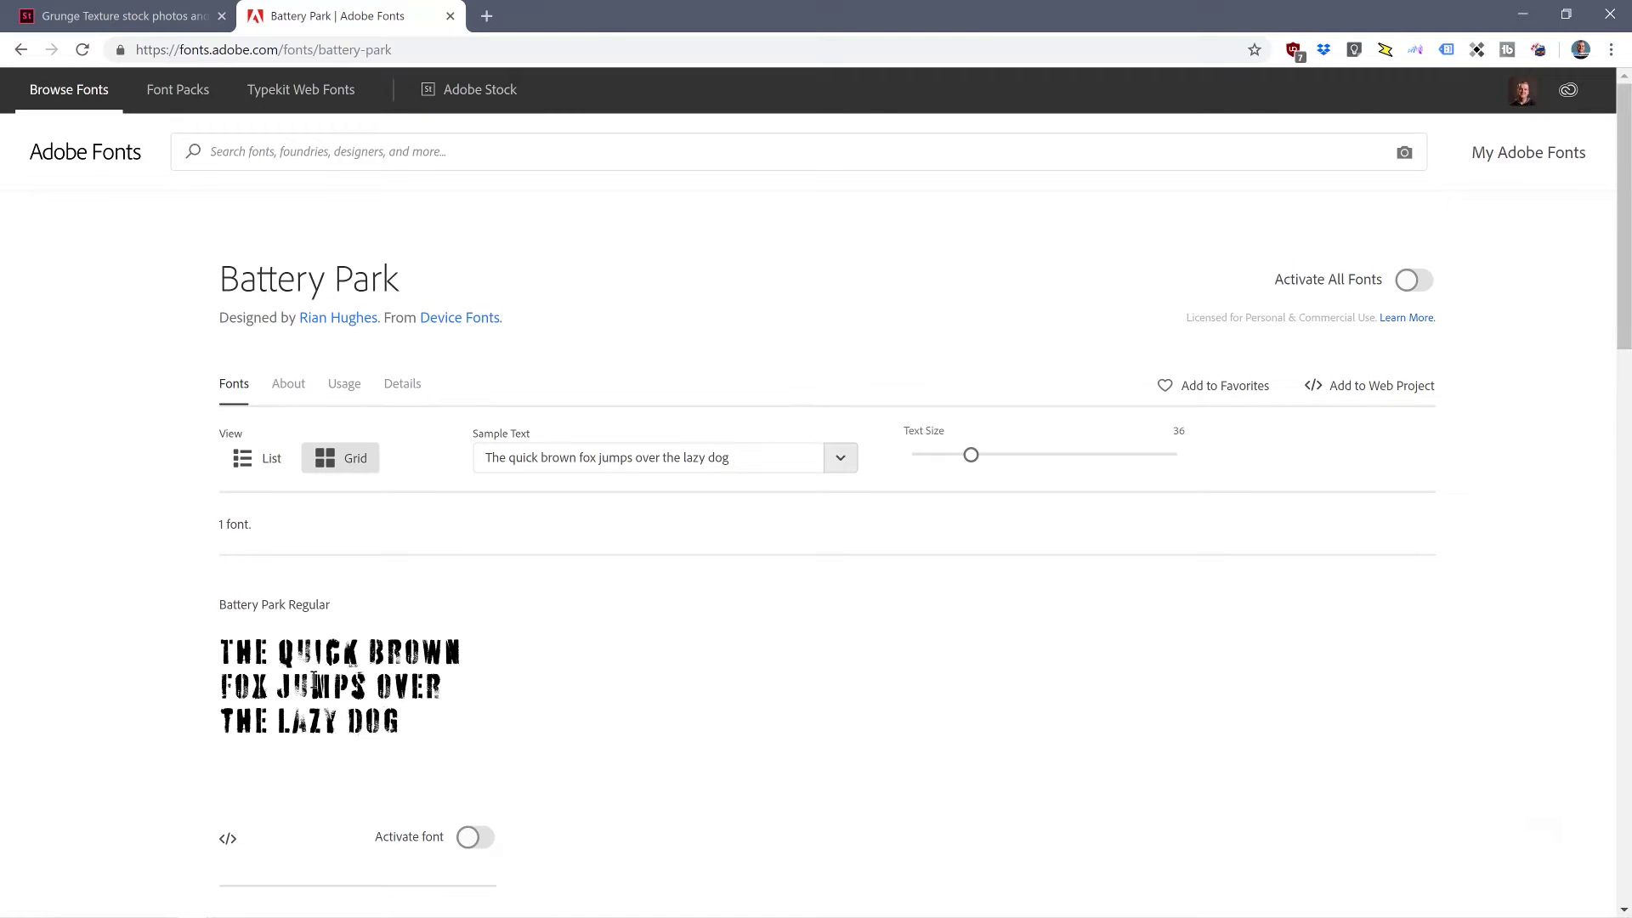
scroll(314, 670, down, 2)
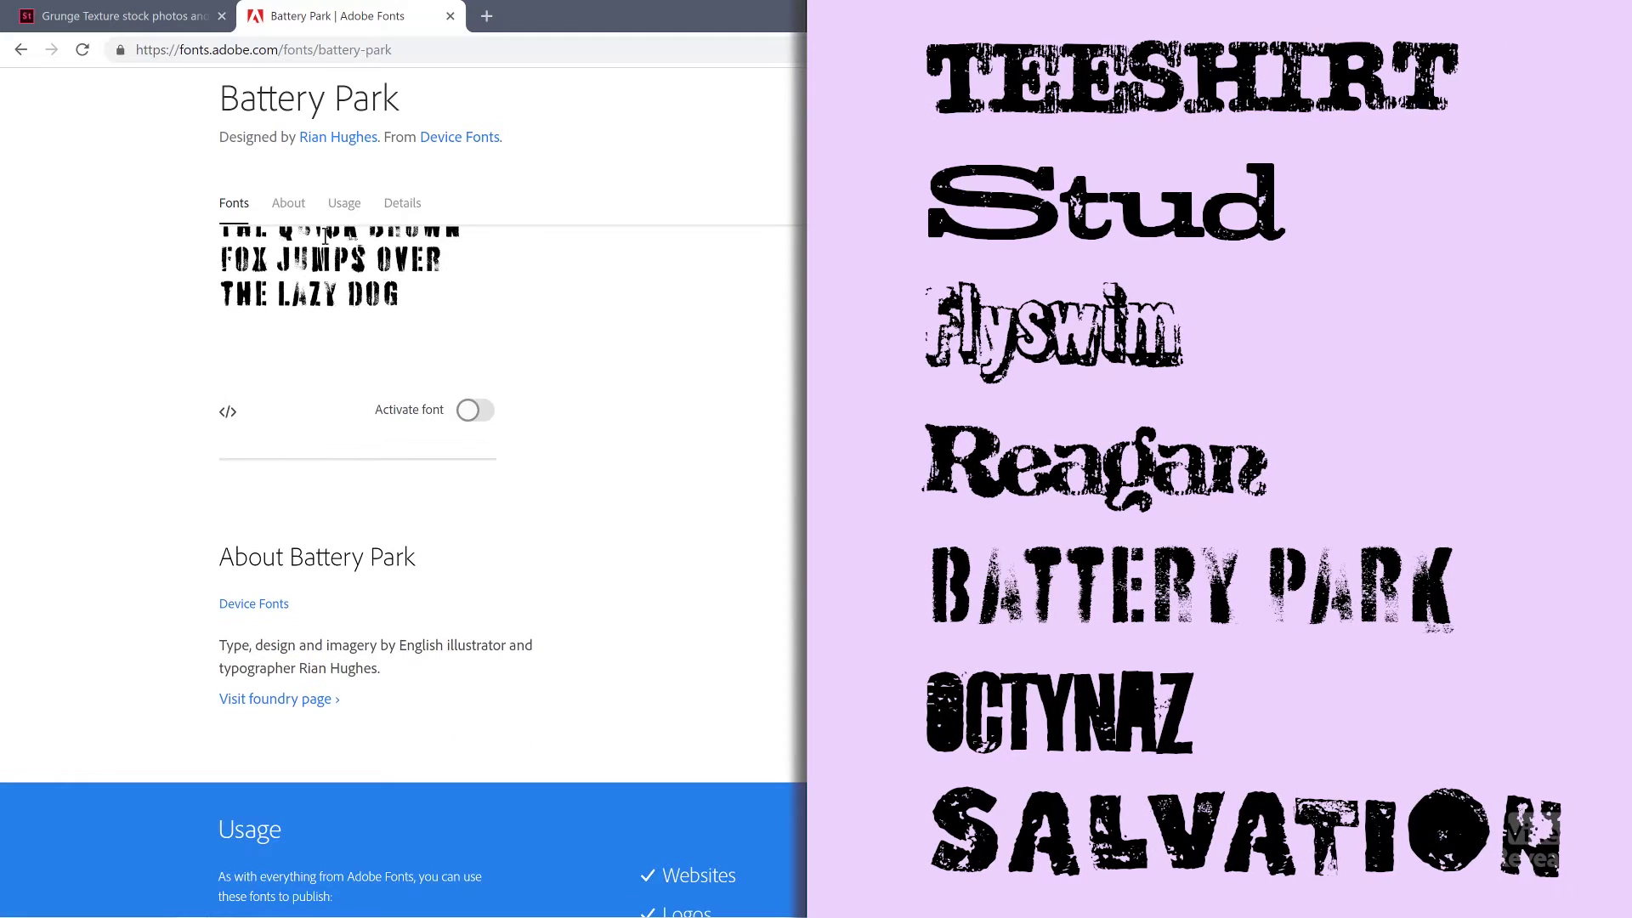
scroll(334, 390, up, 2)
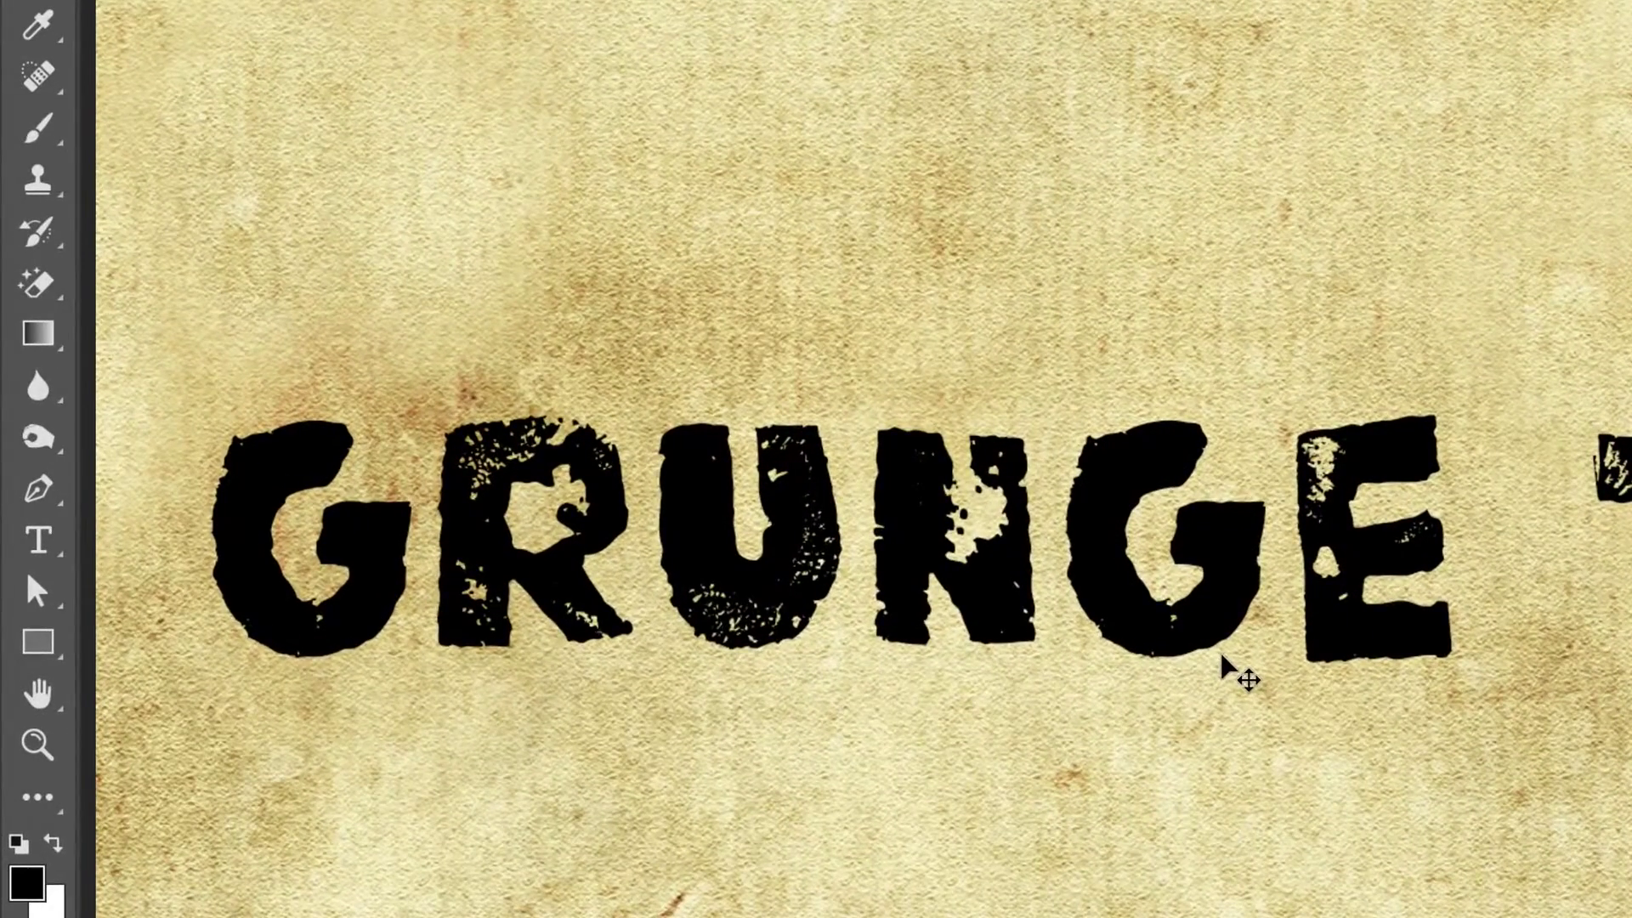
Step: Replace the second G in GRUNGE with an alternate Salvation glyph in the Photoshop text
click(1147, 648)
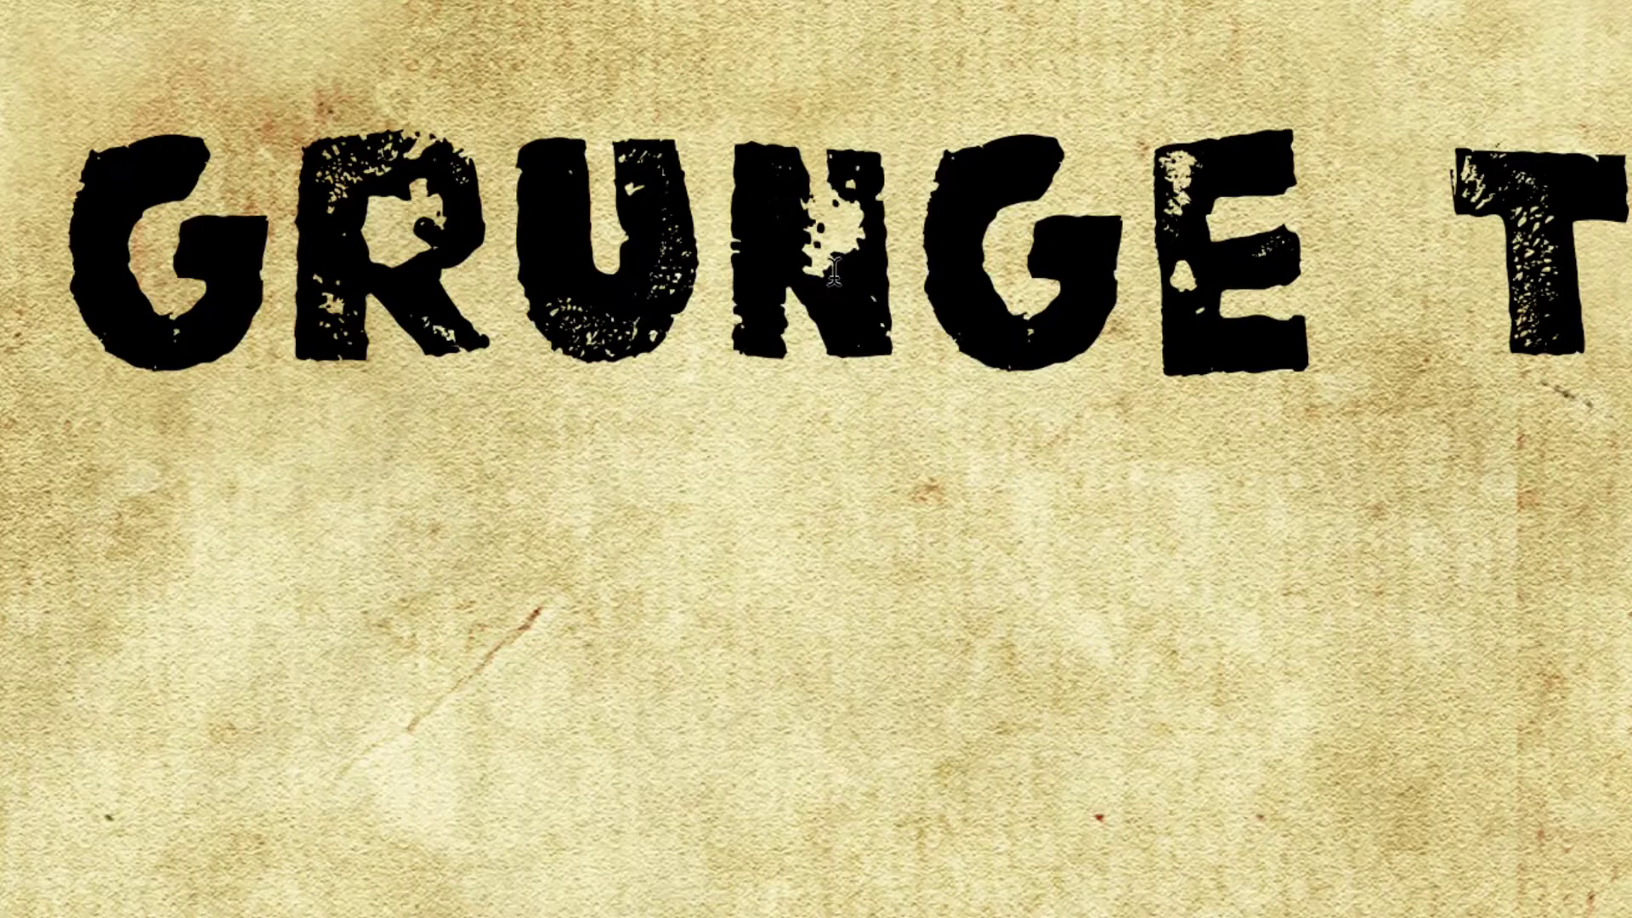
click(1088, 284)
drag(1059, 263, 989, 261)
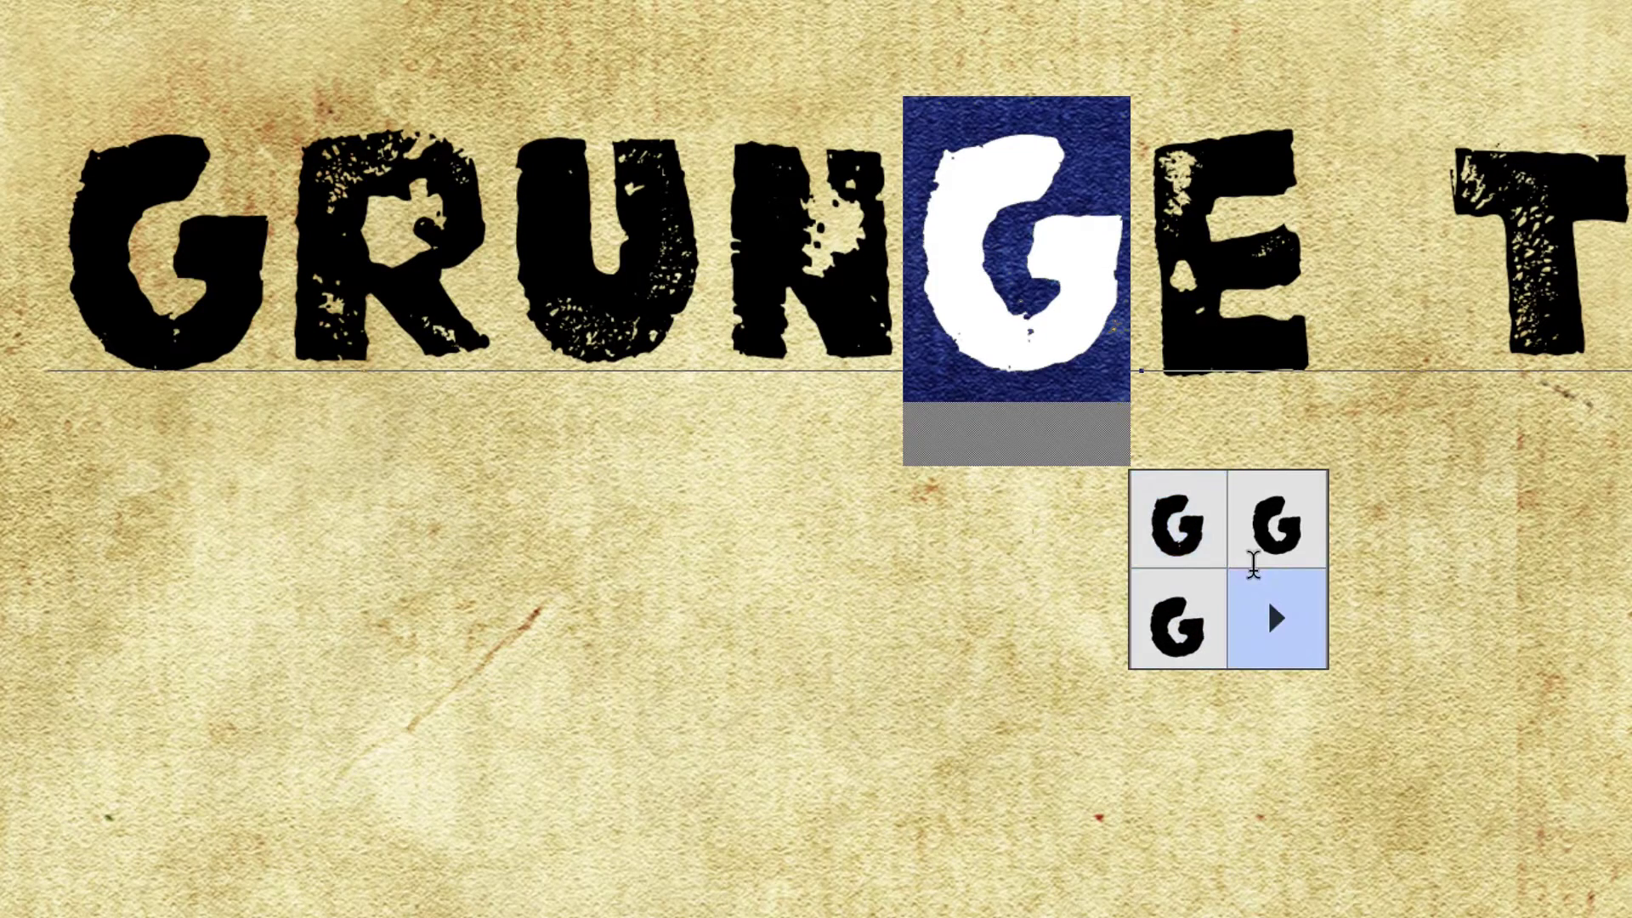
click(1261, 534)
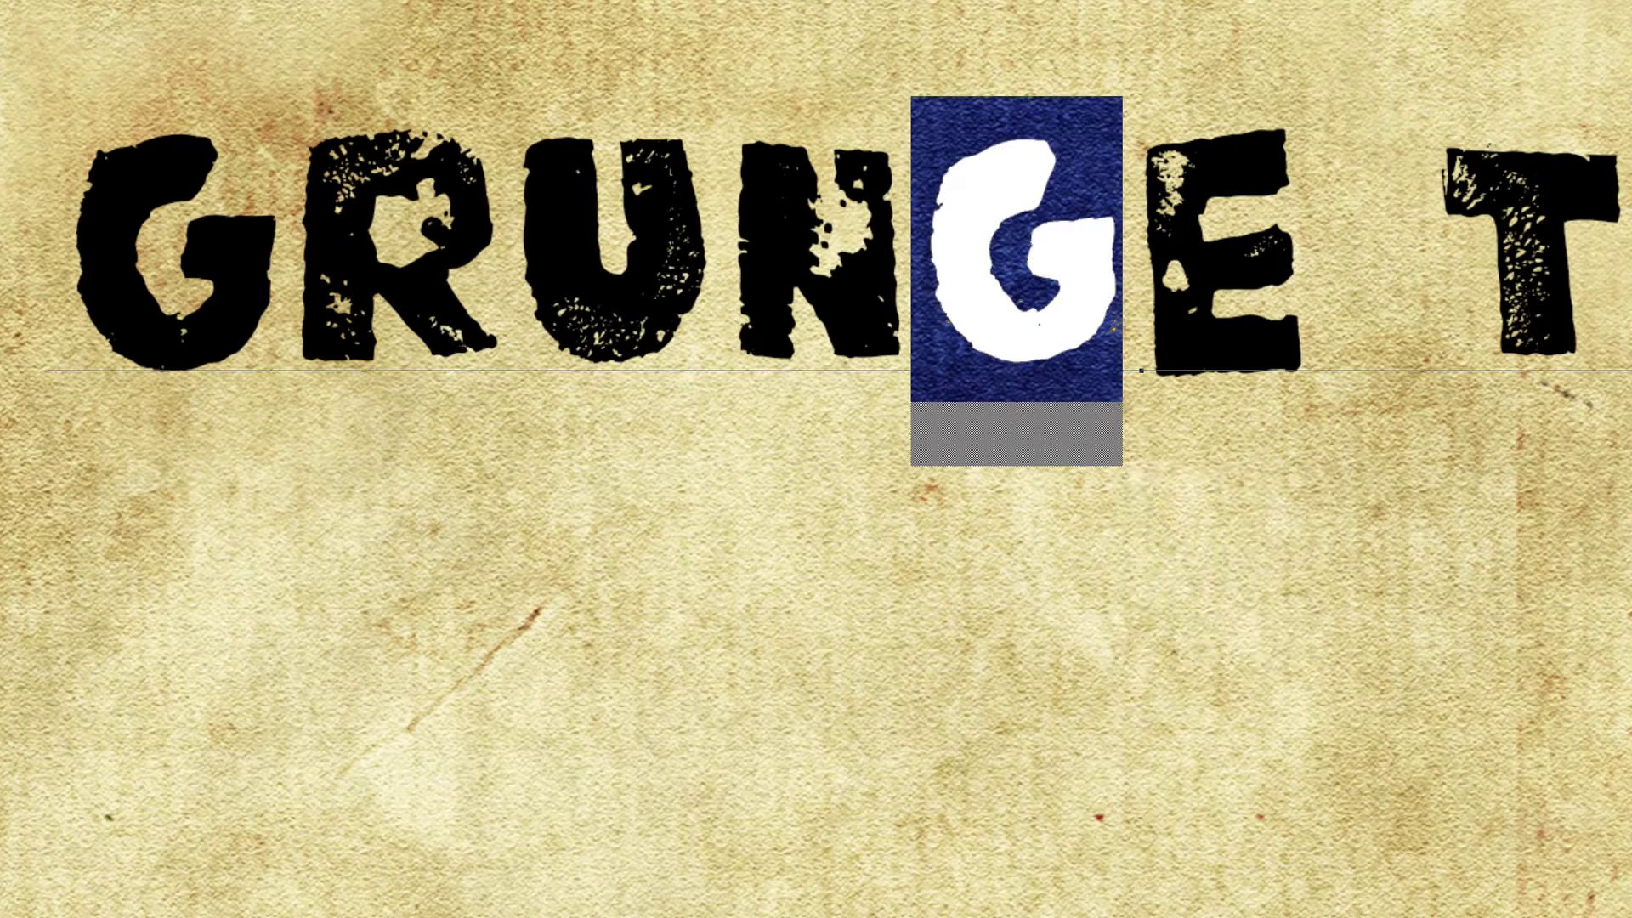
Step: Swap the E in GRUNGE for an alternate glyph and commit the text edit
click(1325, 255)
key(shift+Left)
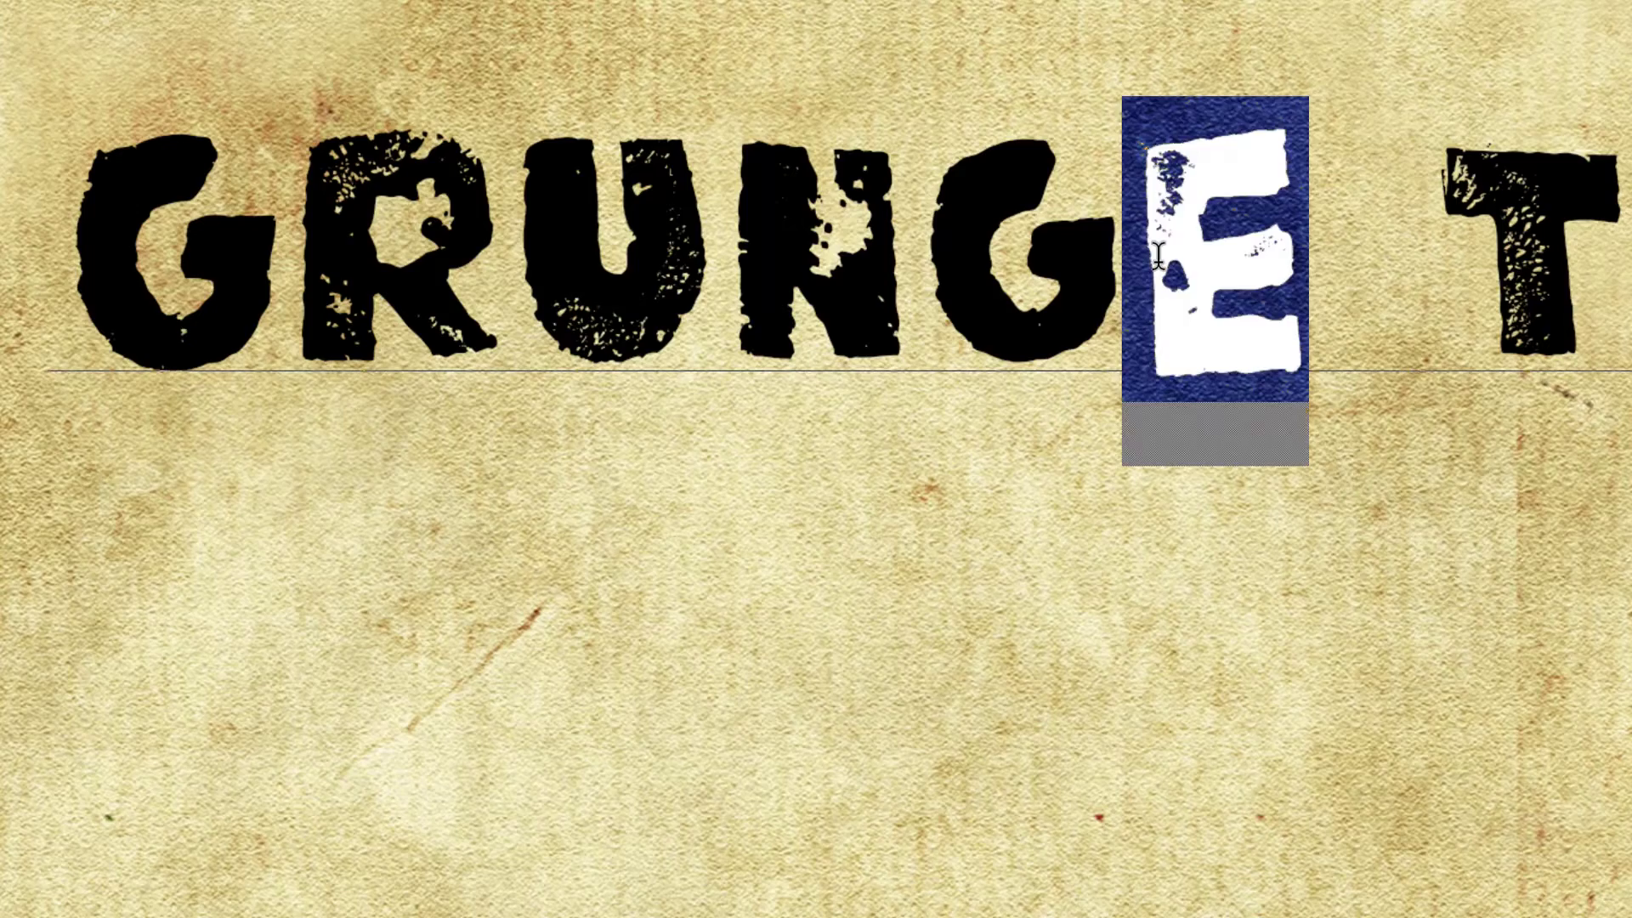
click(1362, 609)
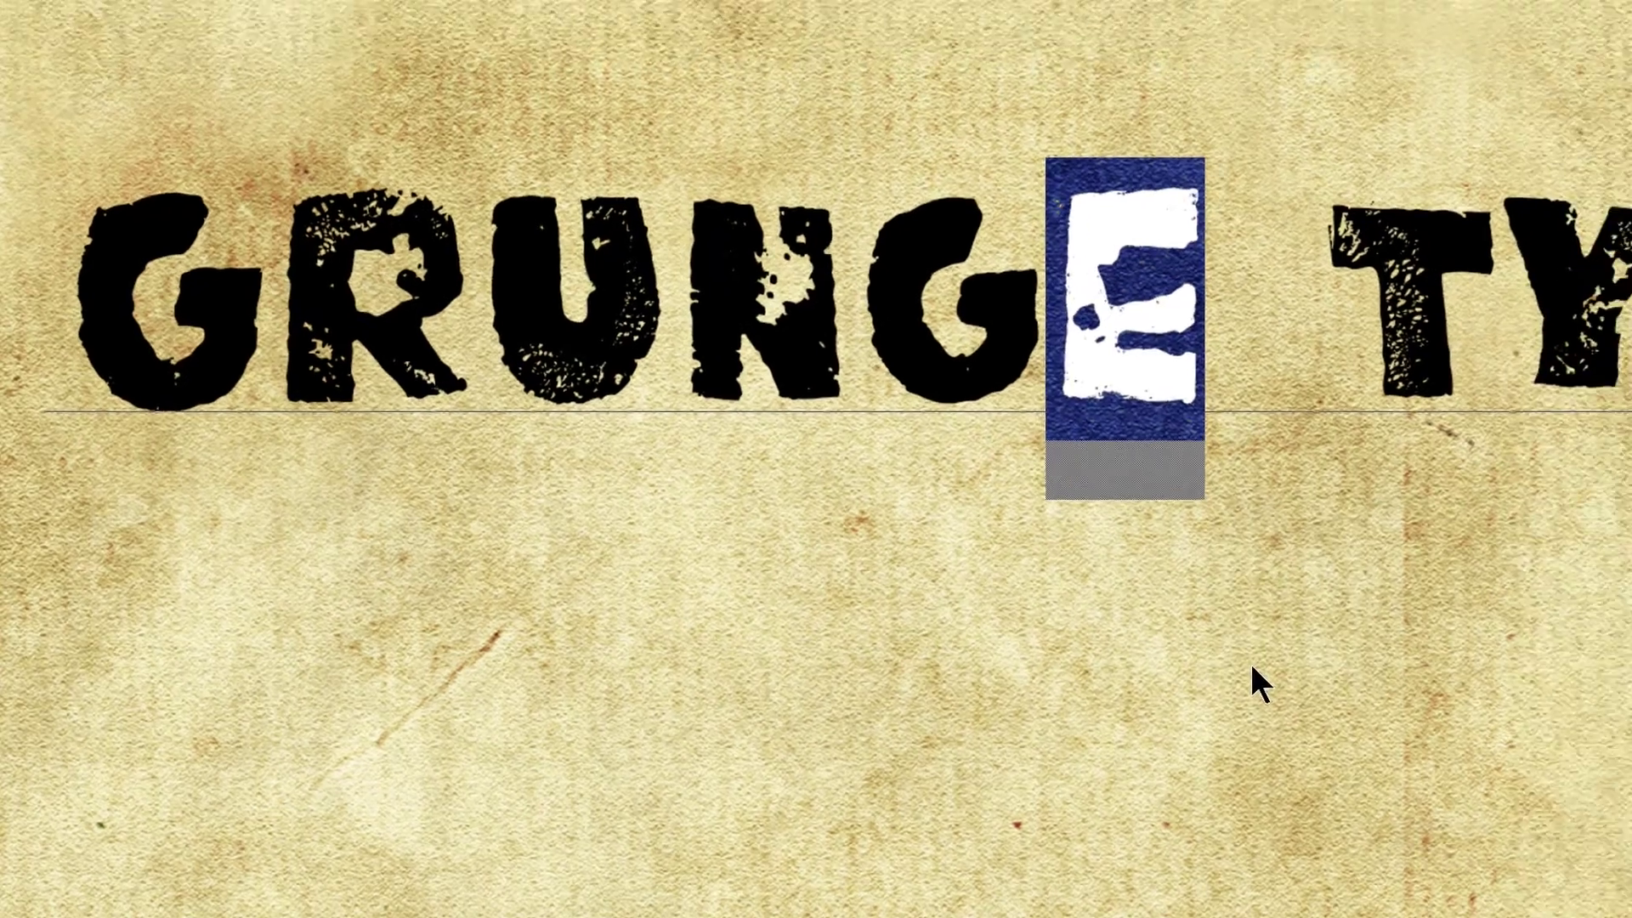
key(ctrl+Return)
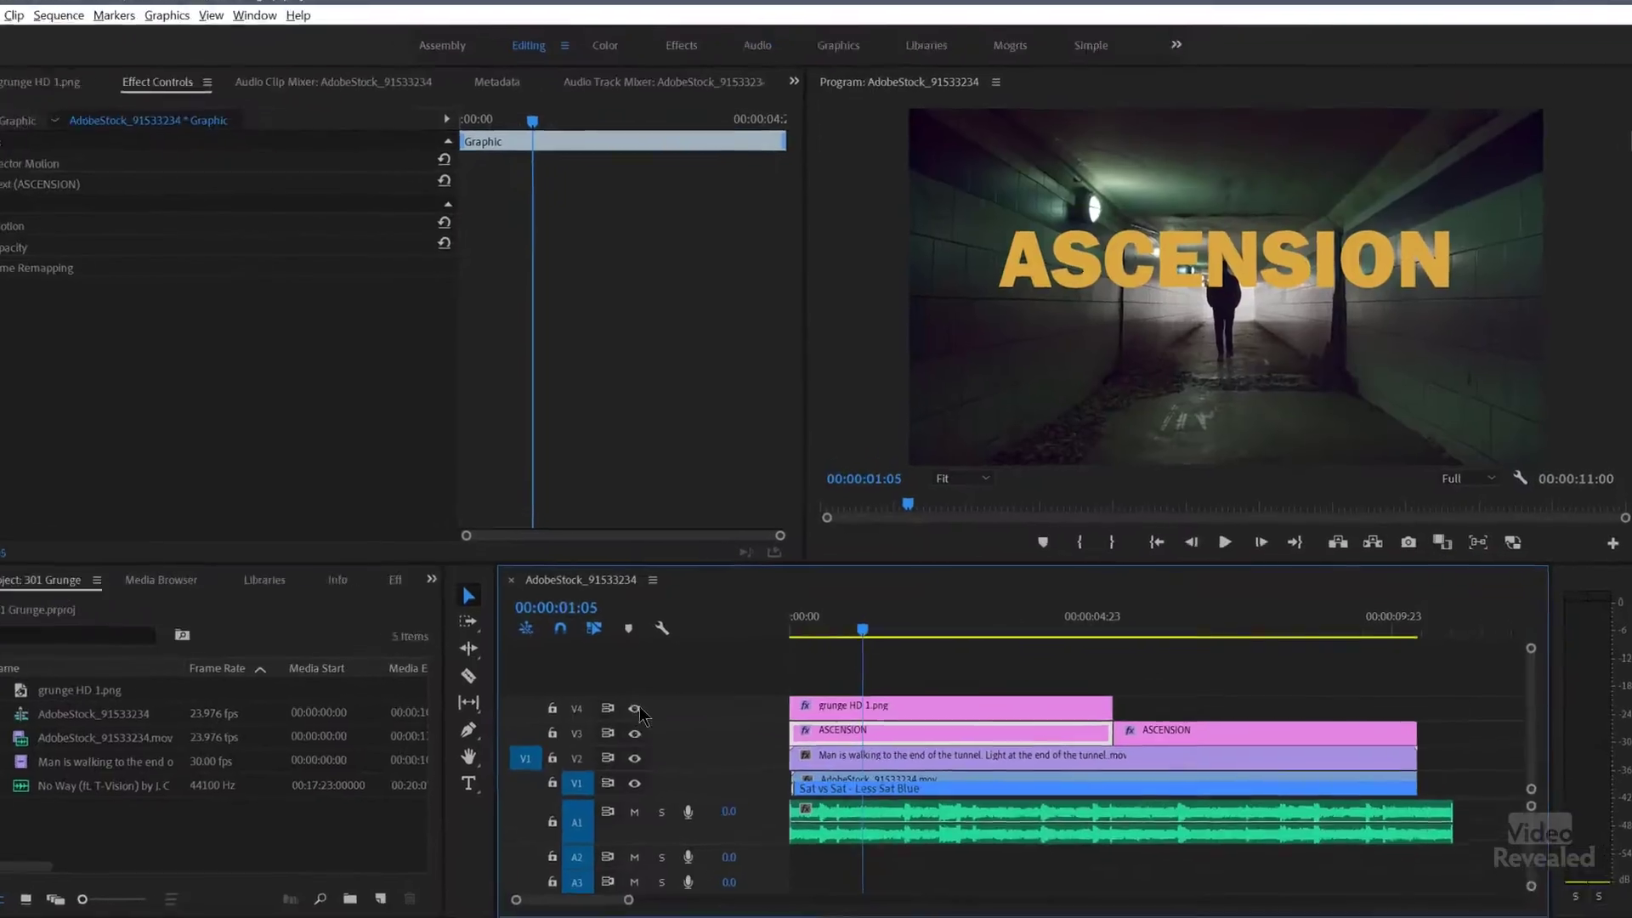
Step: Switch to Premiere Pro and toggle the visibility of tracks V4, V3 and V2 to inspect the grunge image, ASCENSION title and tunnel footage
click(634, 708)
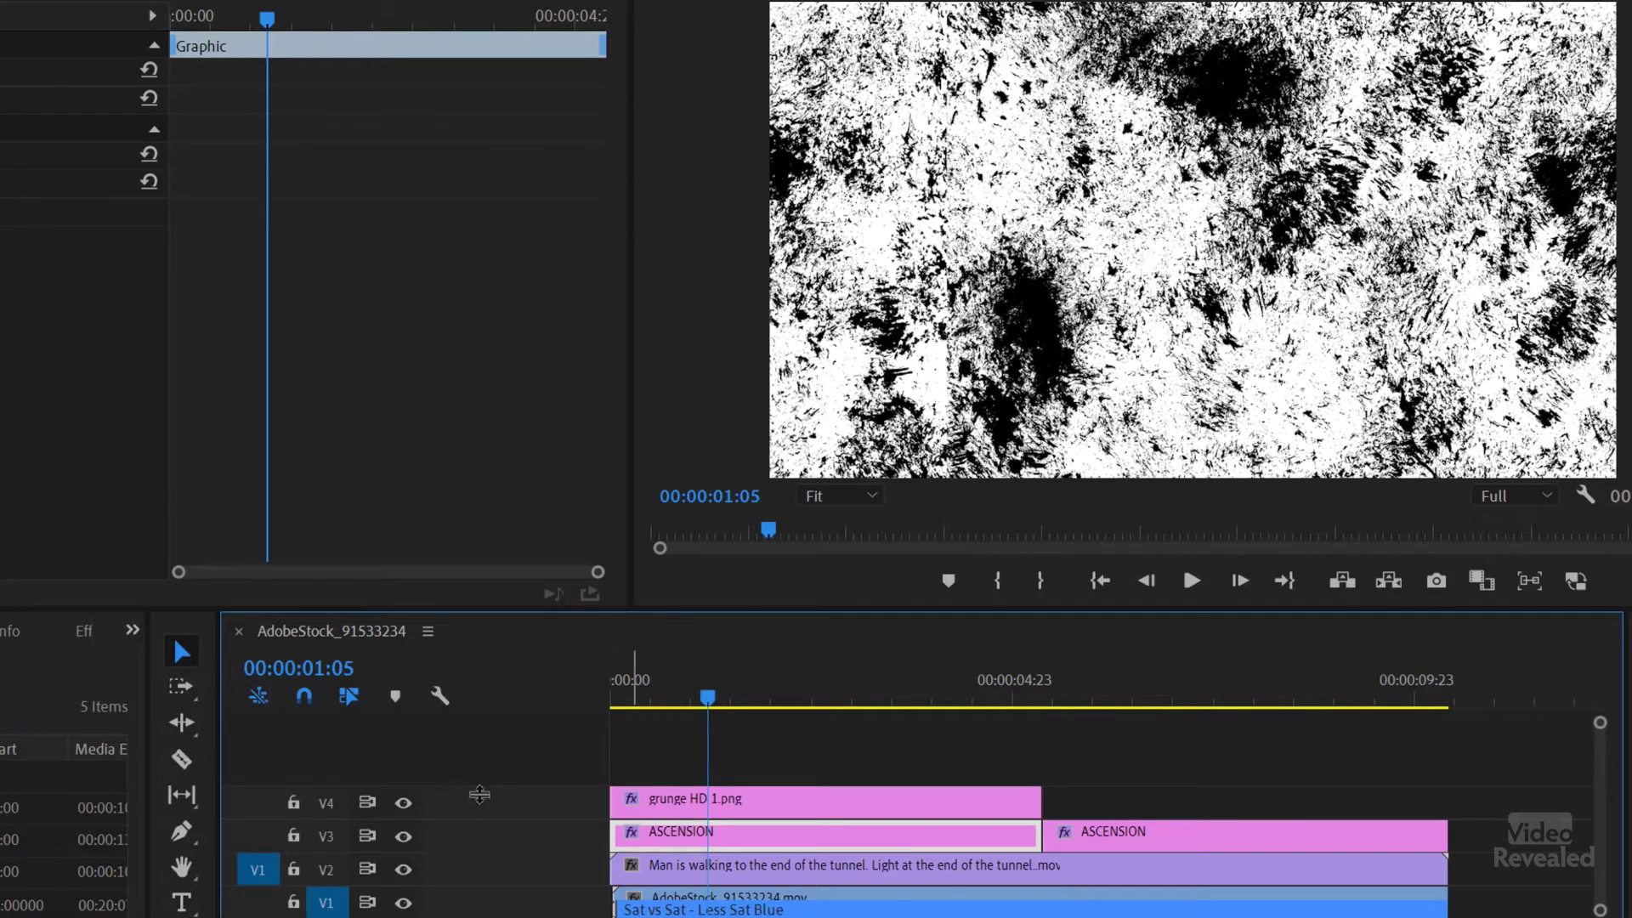
click(405, 804)
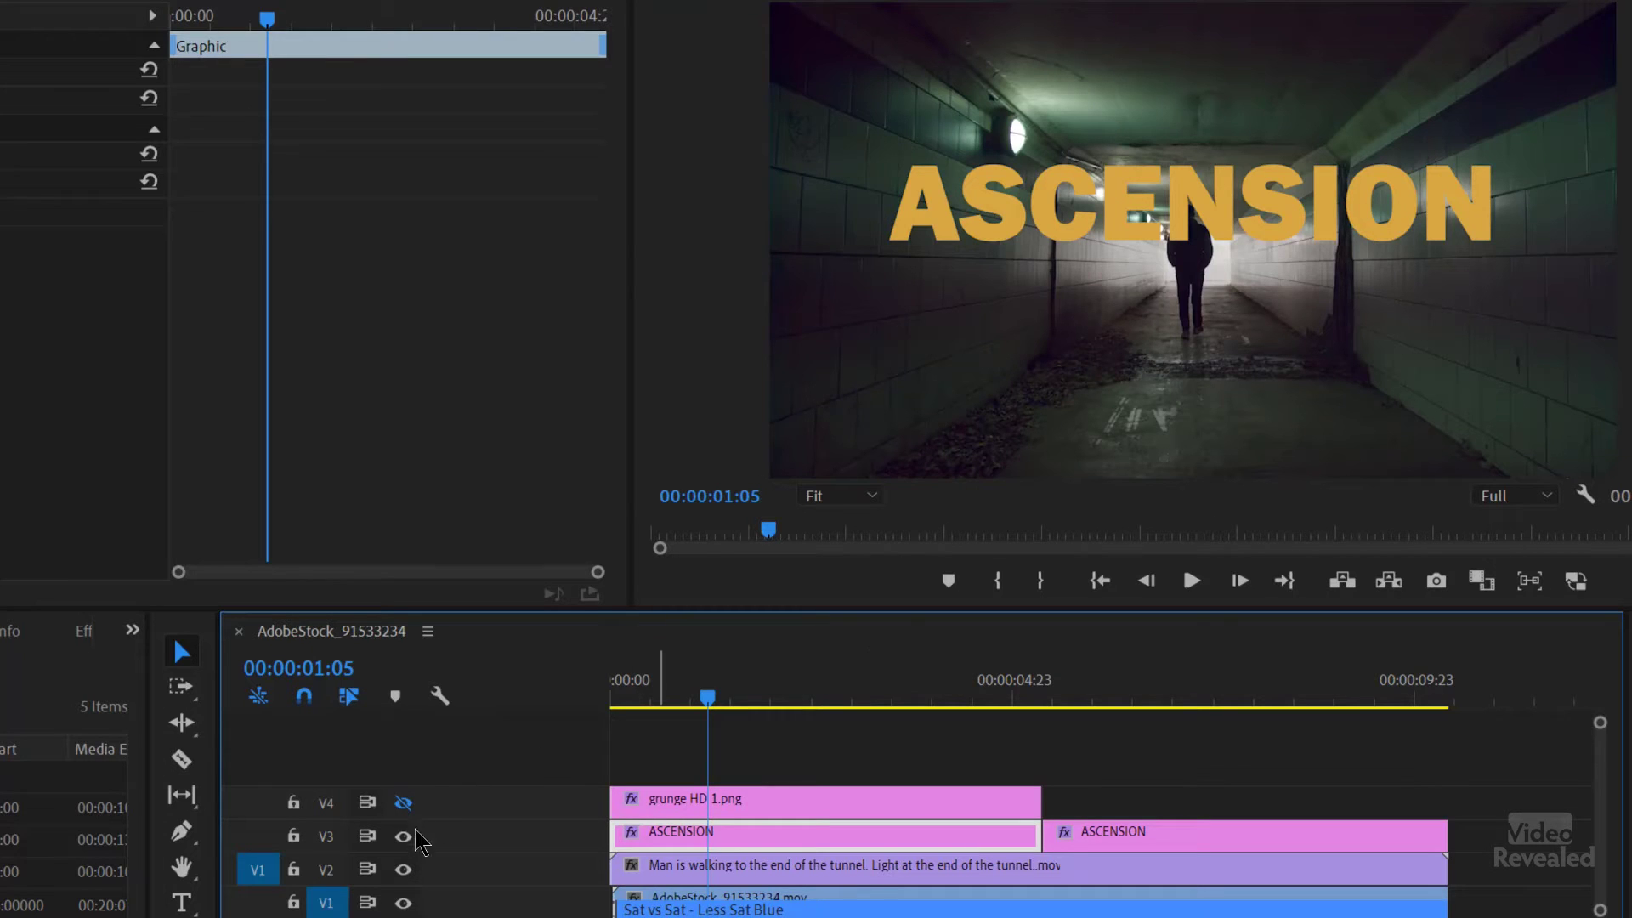
click(405, 838)
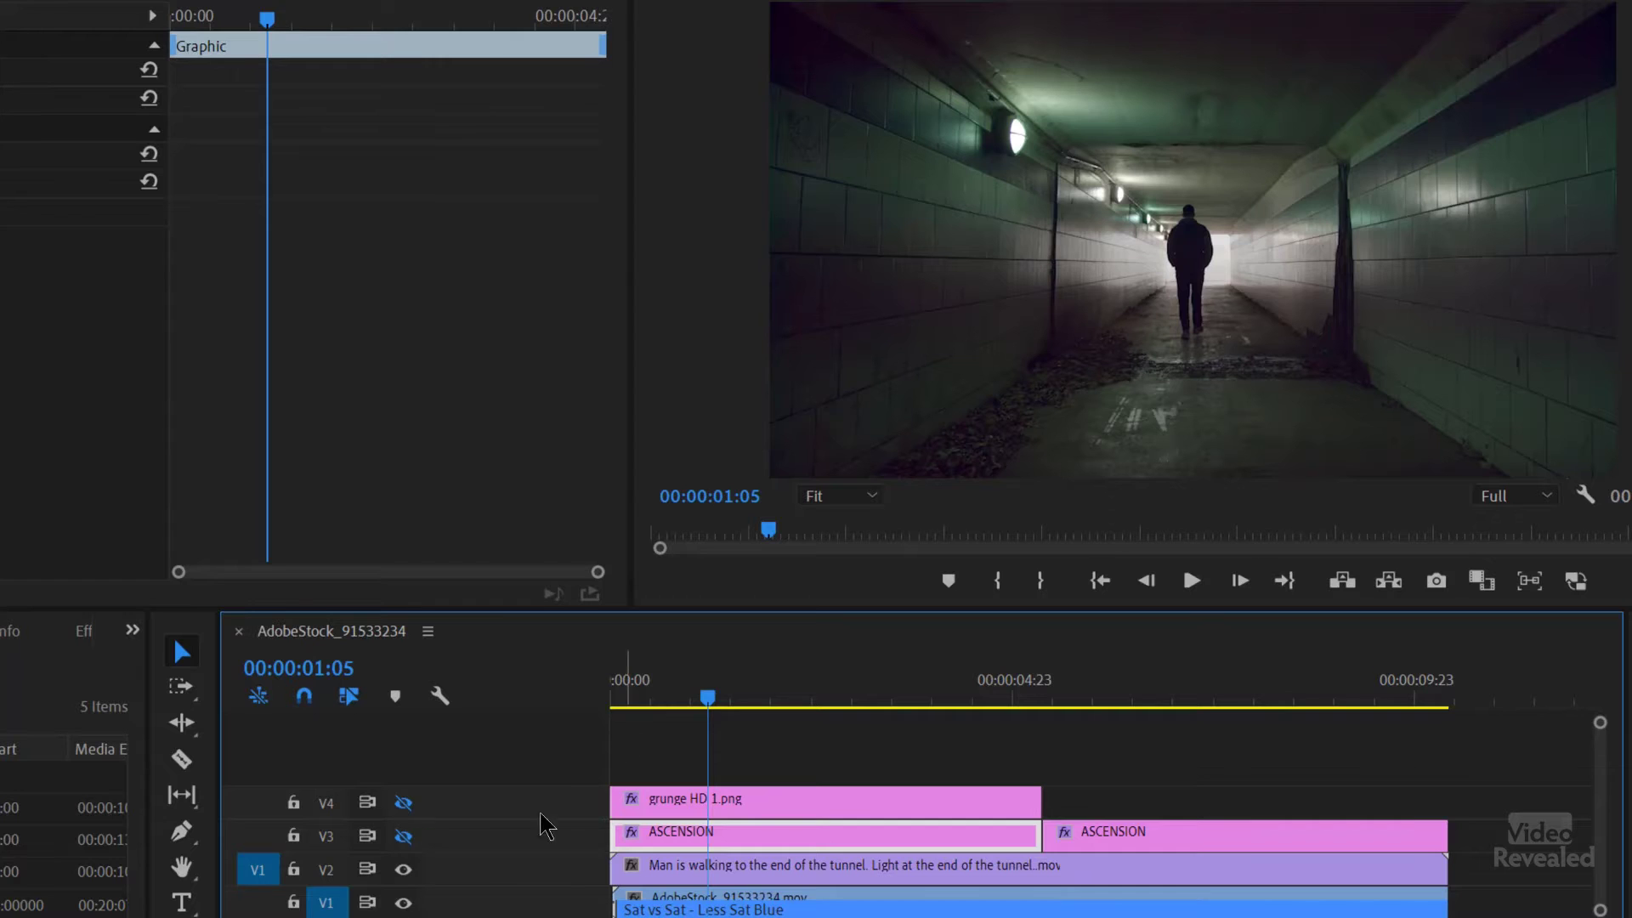
click(405, 869)
click(405, 869)
click(403, 803)
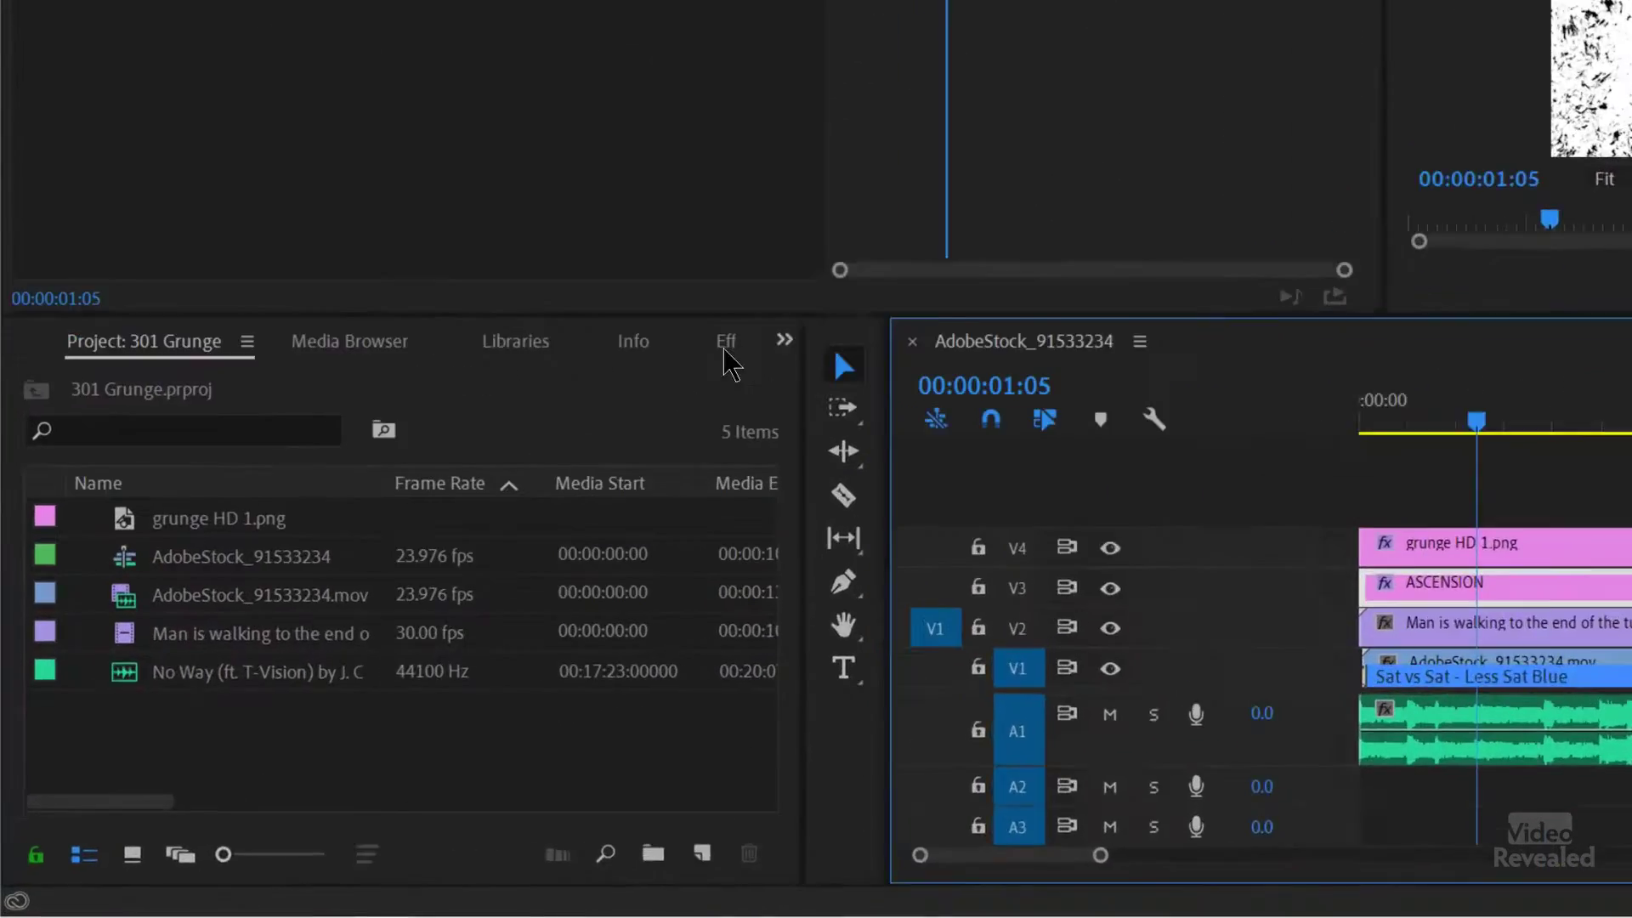
Step: Search the effects for TRACK and apply Track Matte Key to the first ASCENSION title clip on V3
click(433, 574)
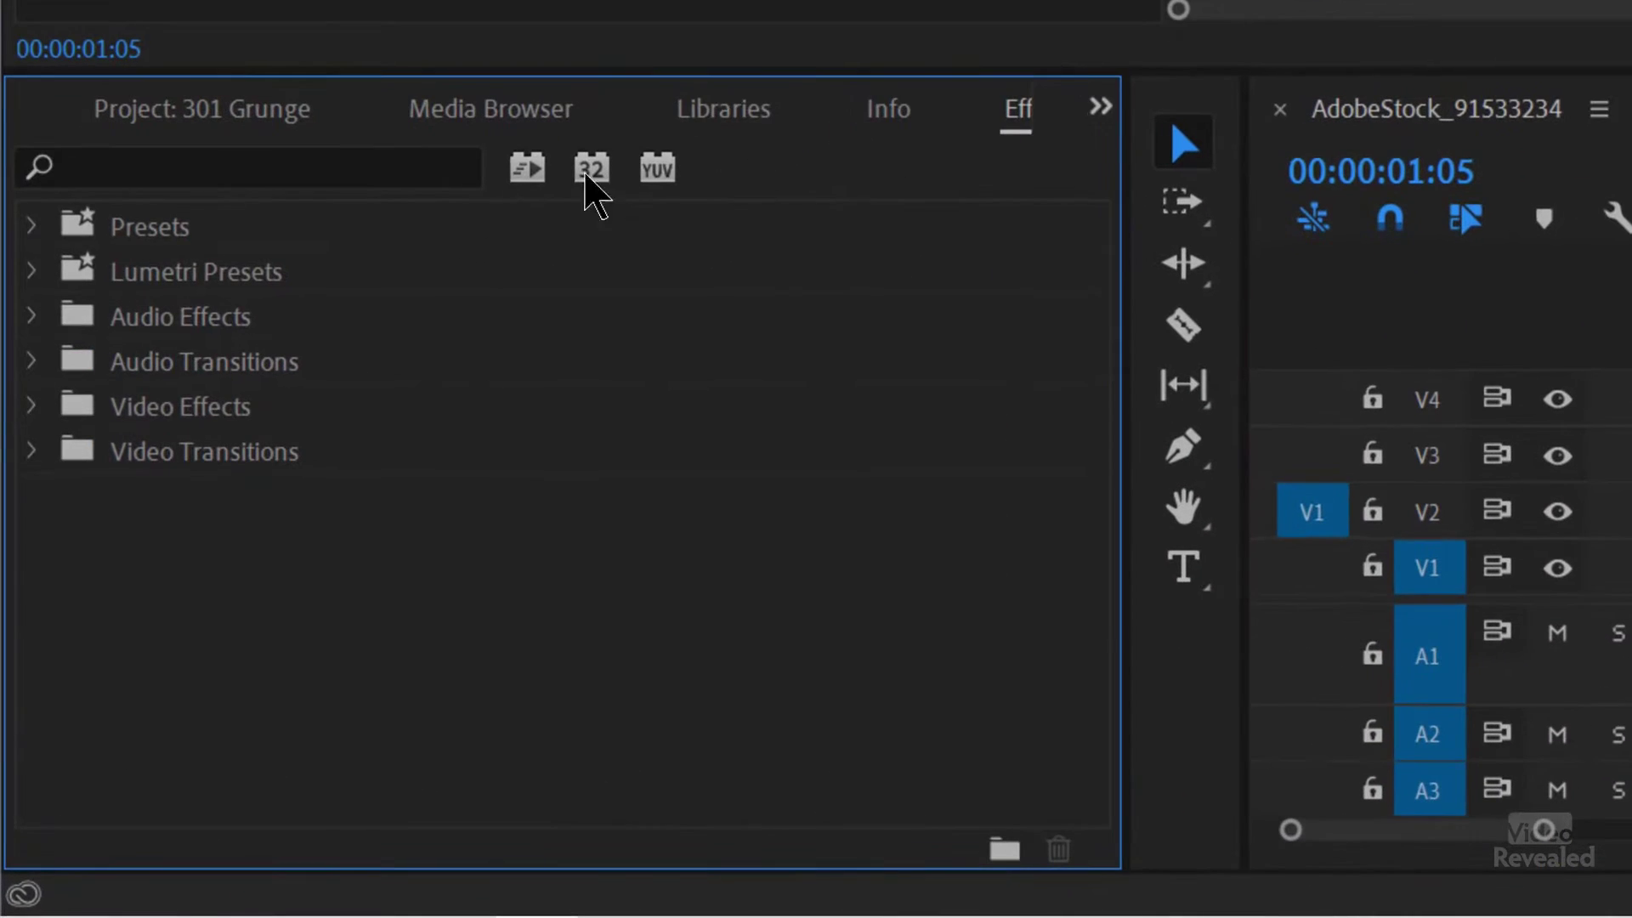
click(127, 596)
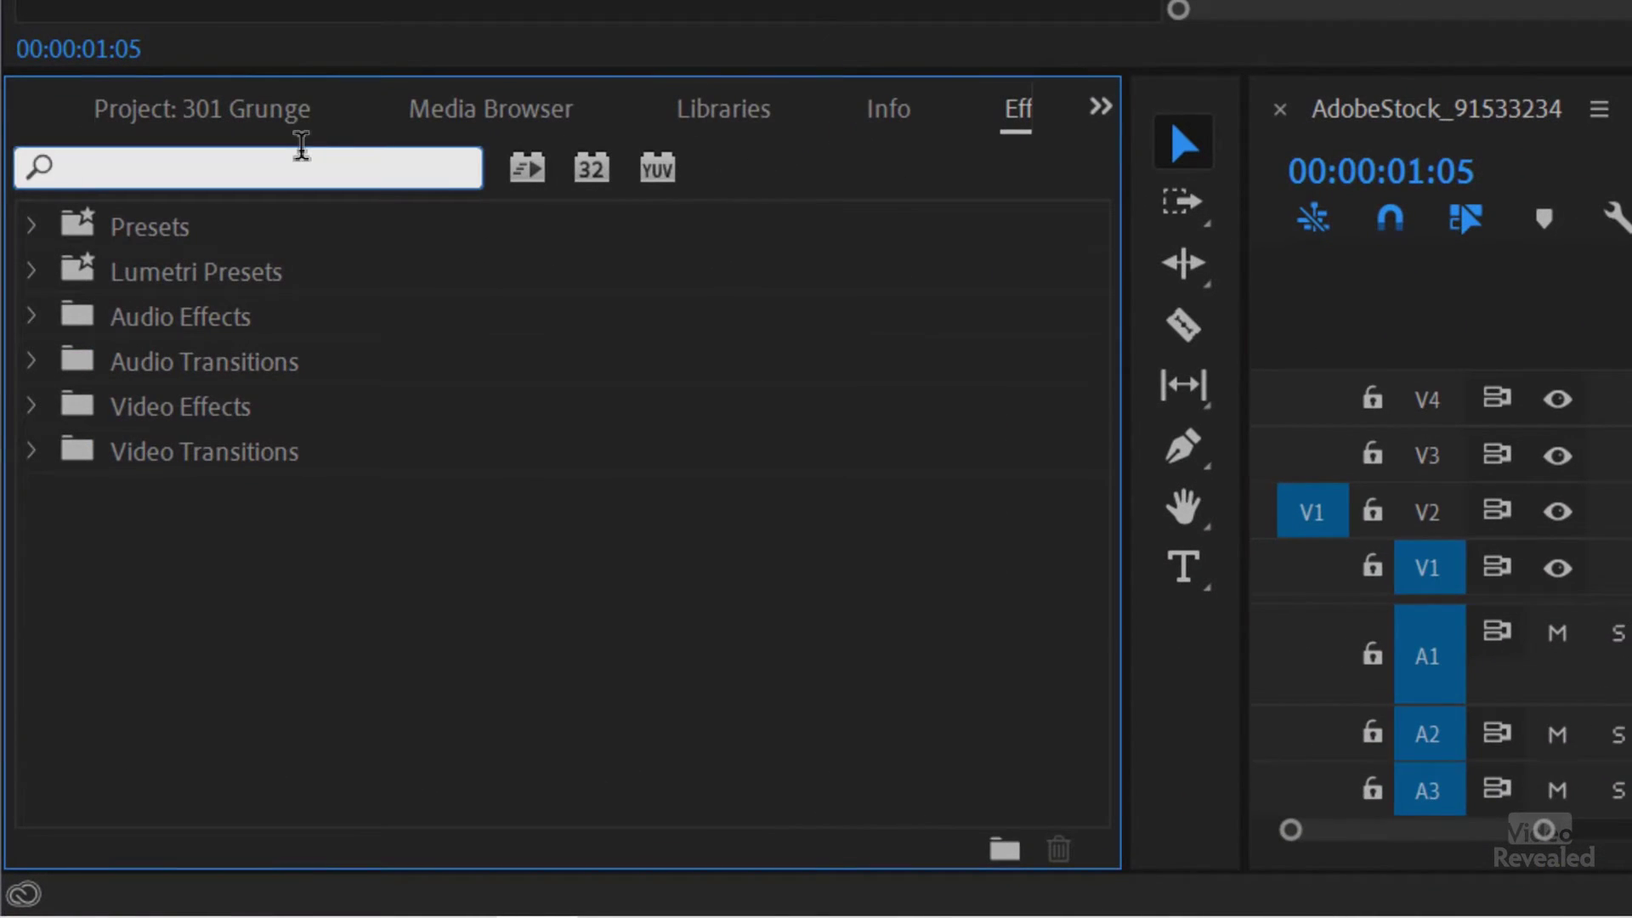
text(TRACK)
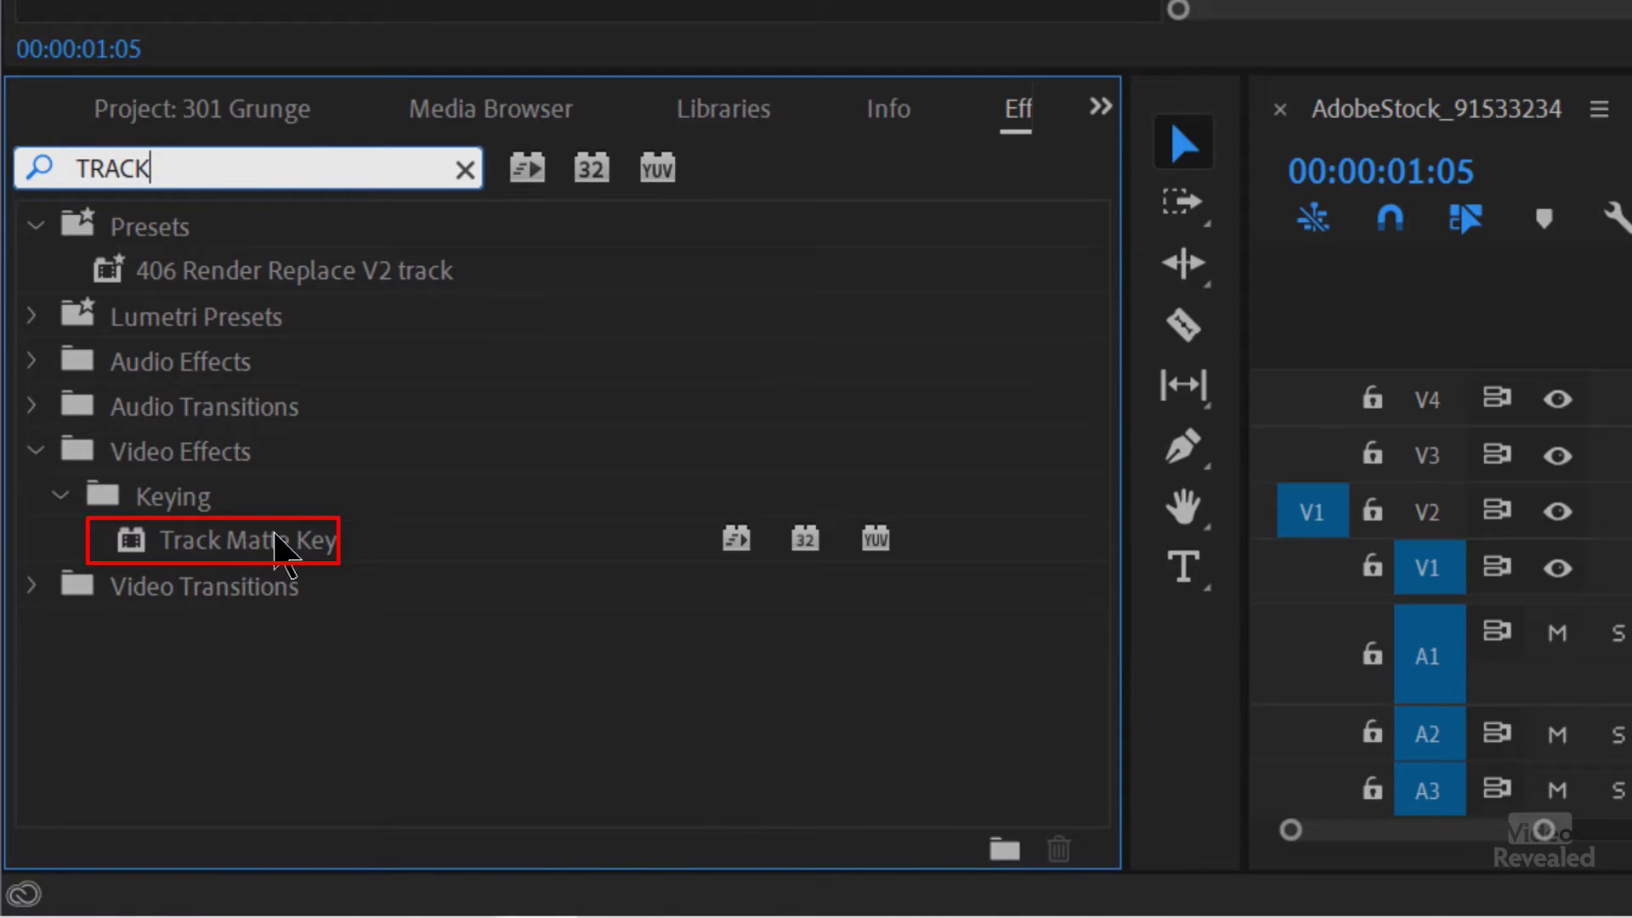
click(280, 546)
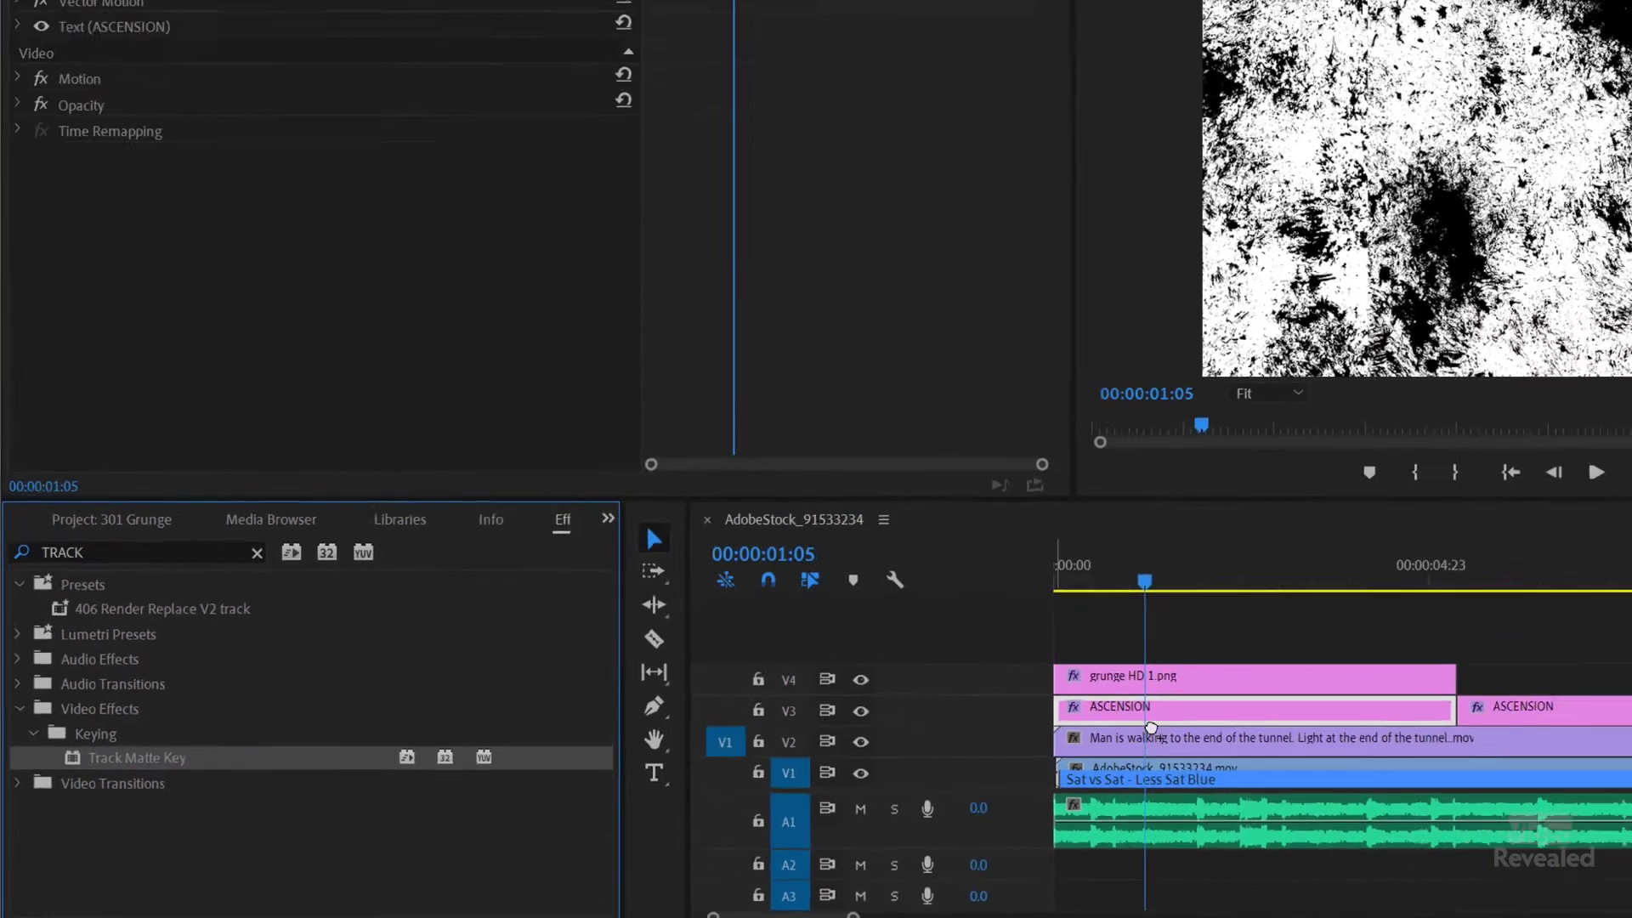
drag(1151, 728, 1164, 711)
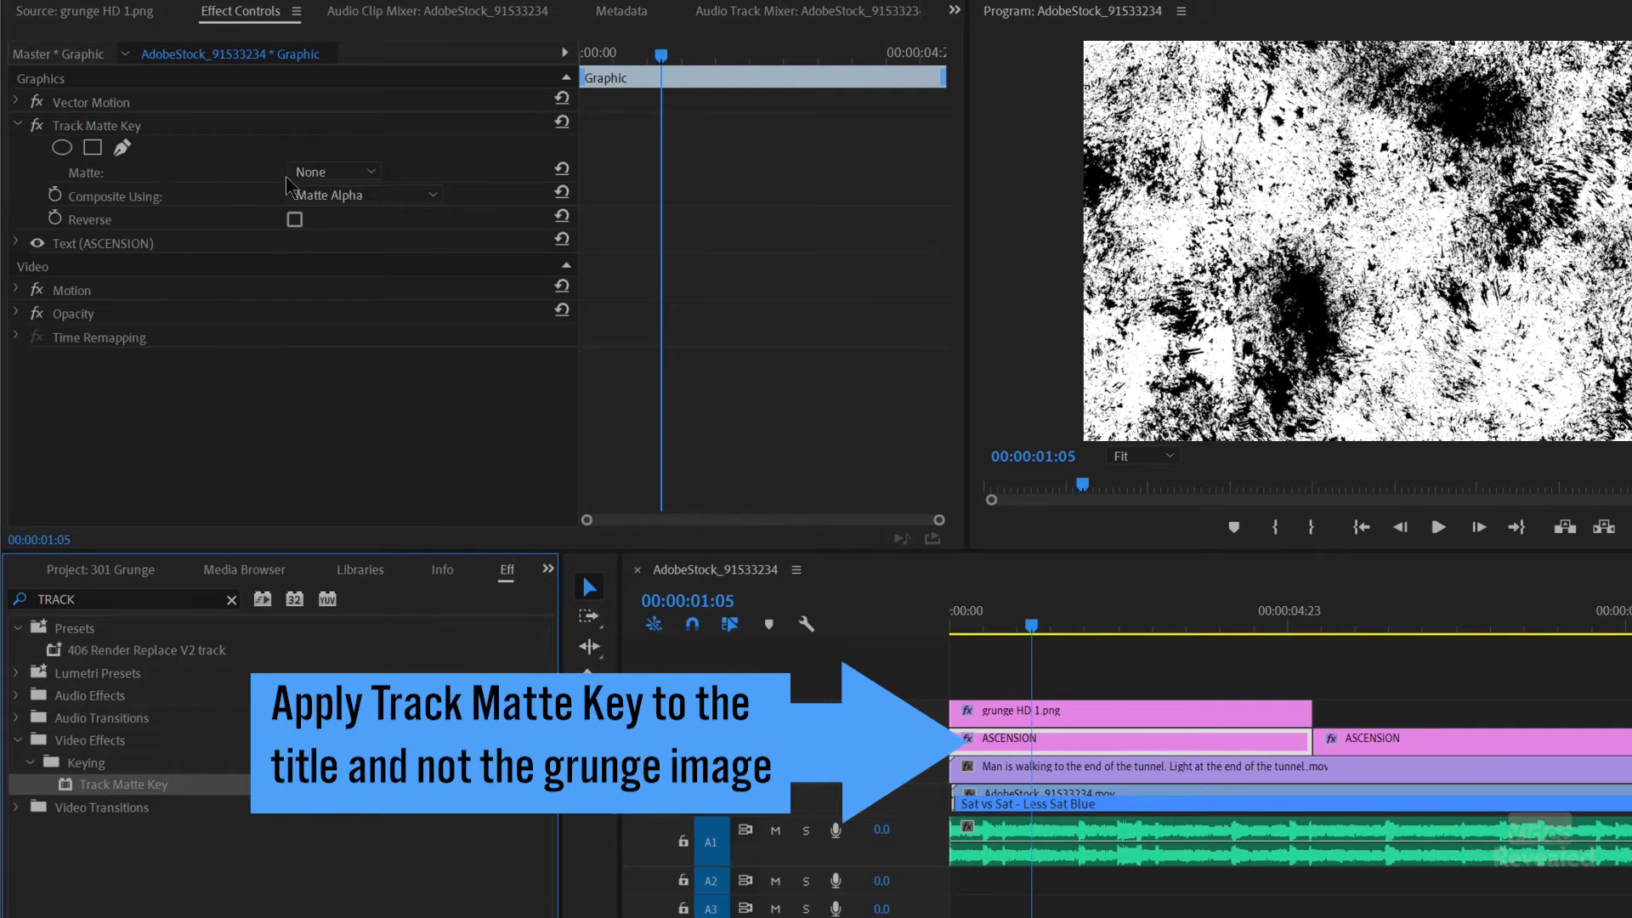
Step: Set the Track Matte Key on the first ASCENSION title to use Video 4 as matte, composited using Matte Luma
click(336, 172)
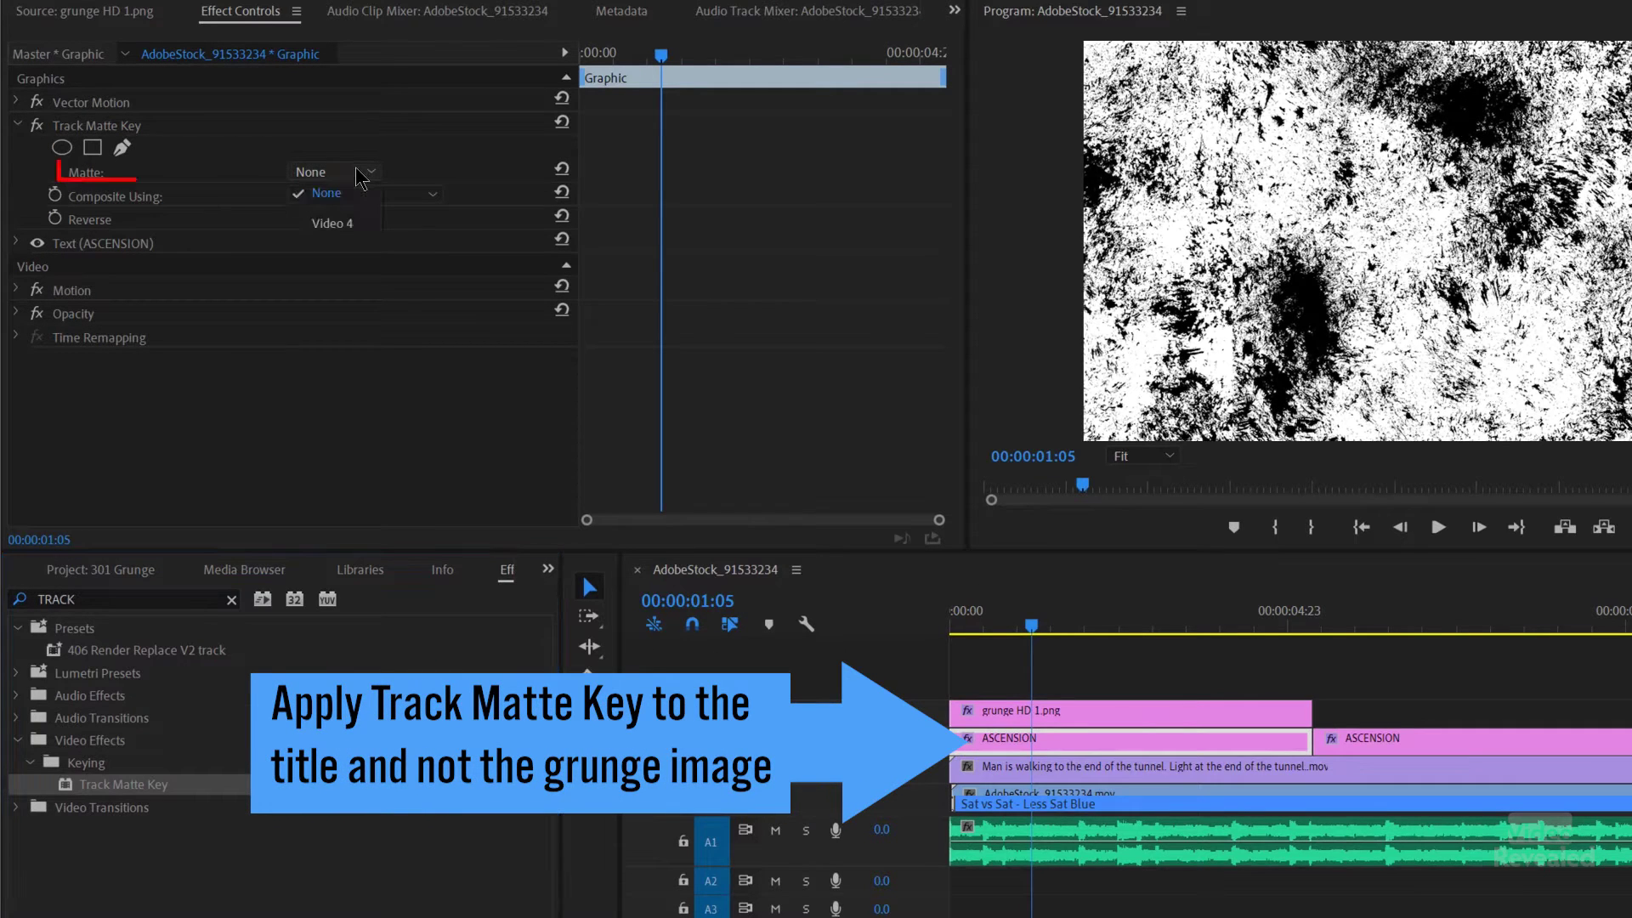
click(357, 224)
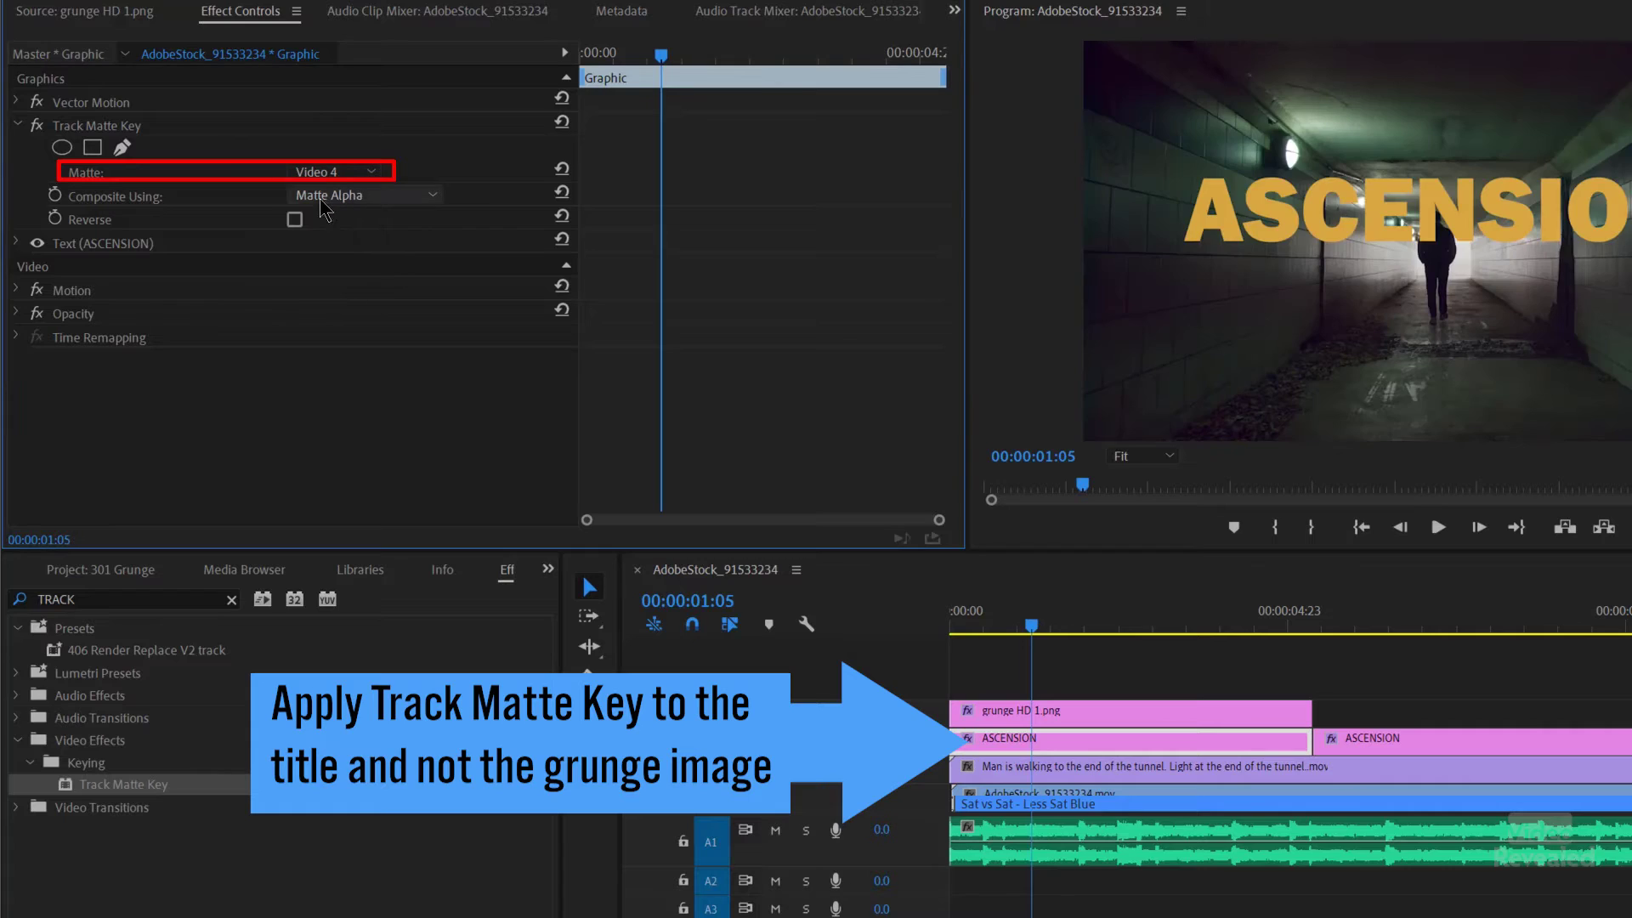
click(367, 197)
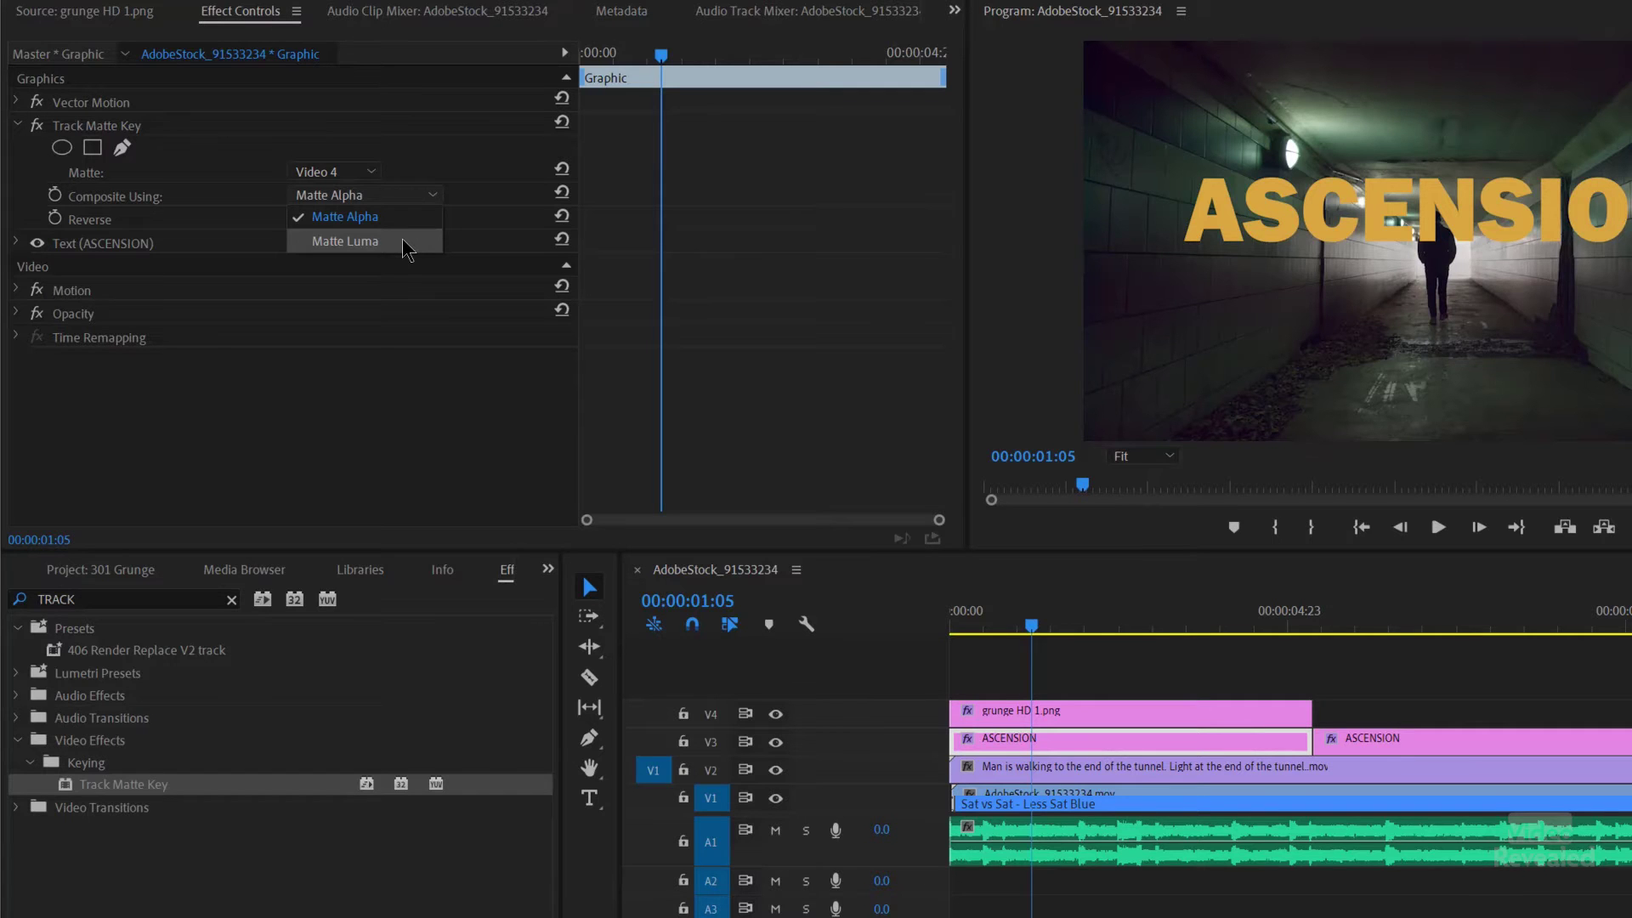
click(406, 246)
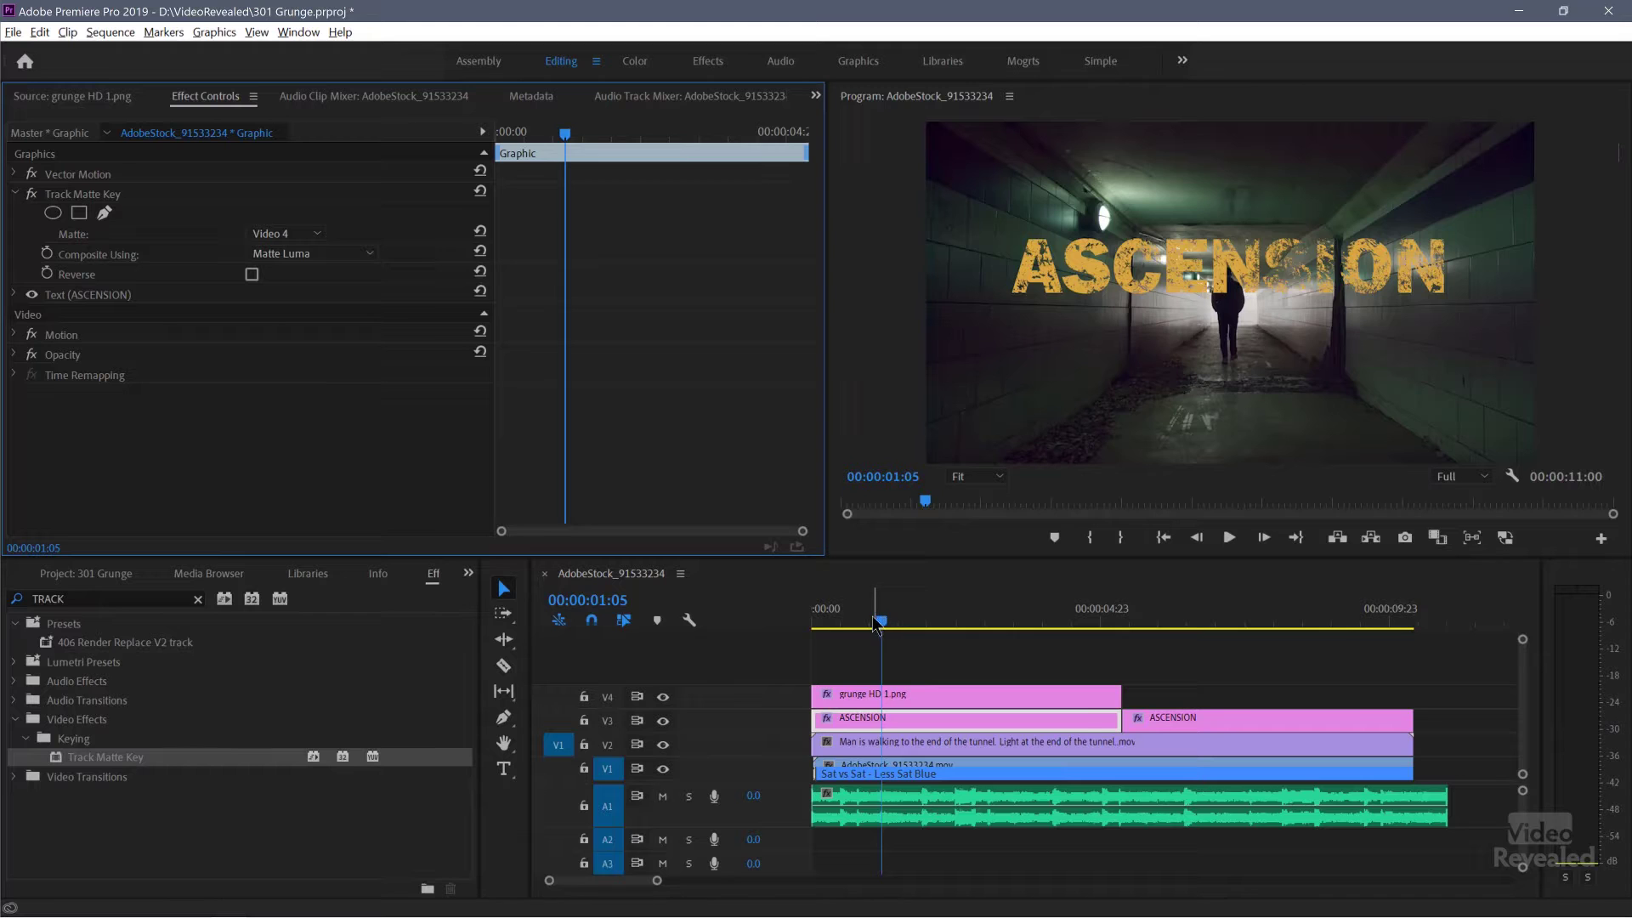
Step: Play the sequence from its start through both ASCENSION titles to review the matted grunge look and the second title's motion
drag(876, 624, 786, 639)
key(space)
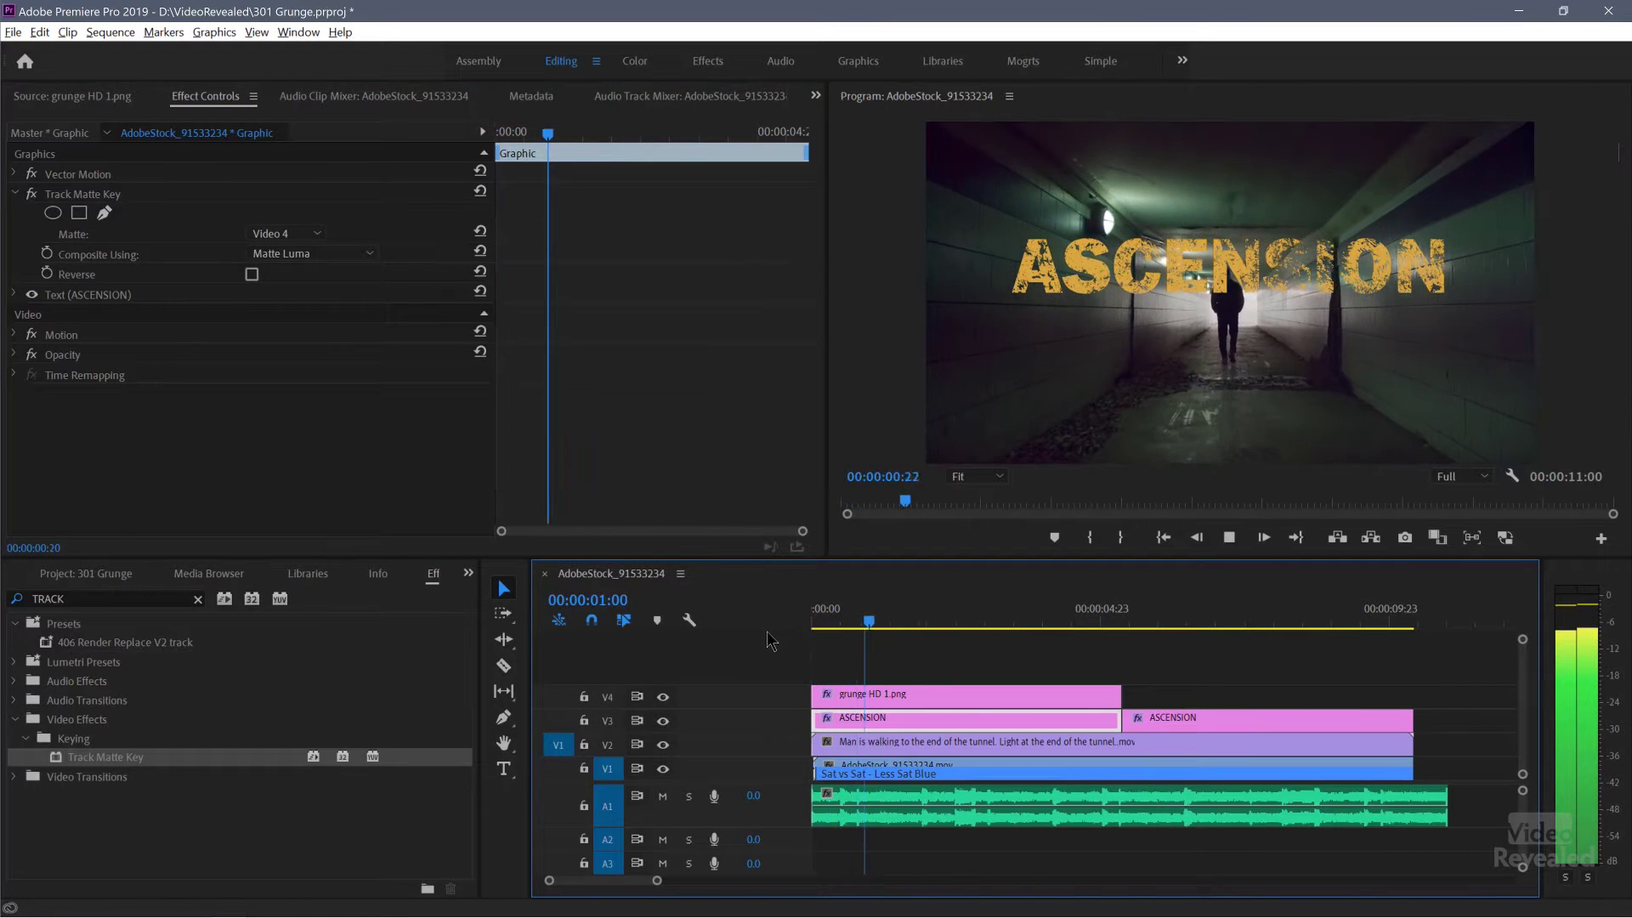
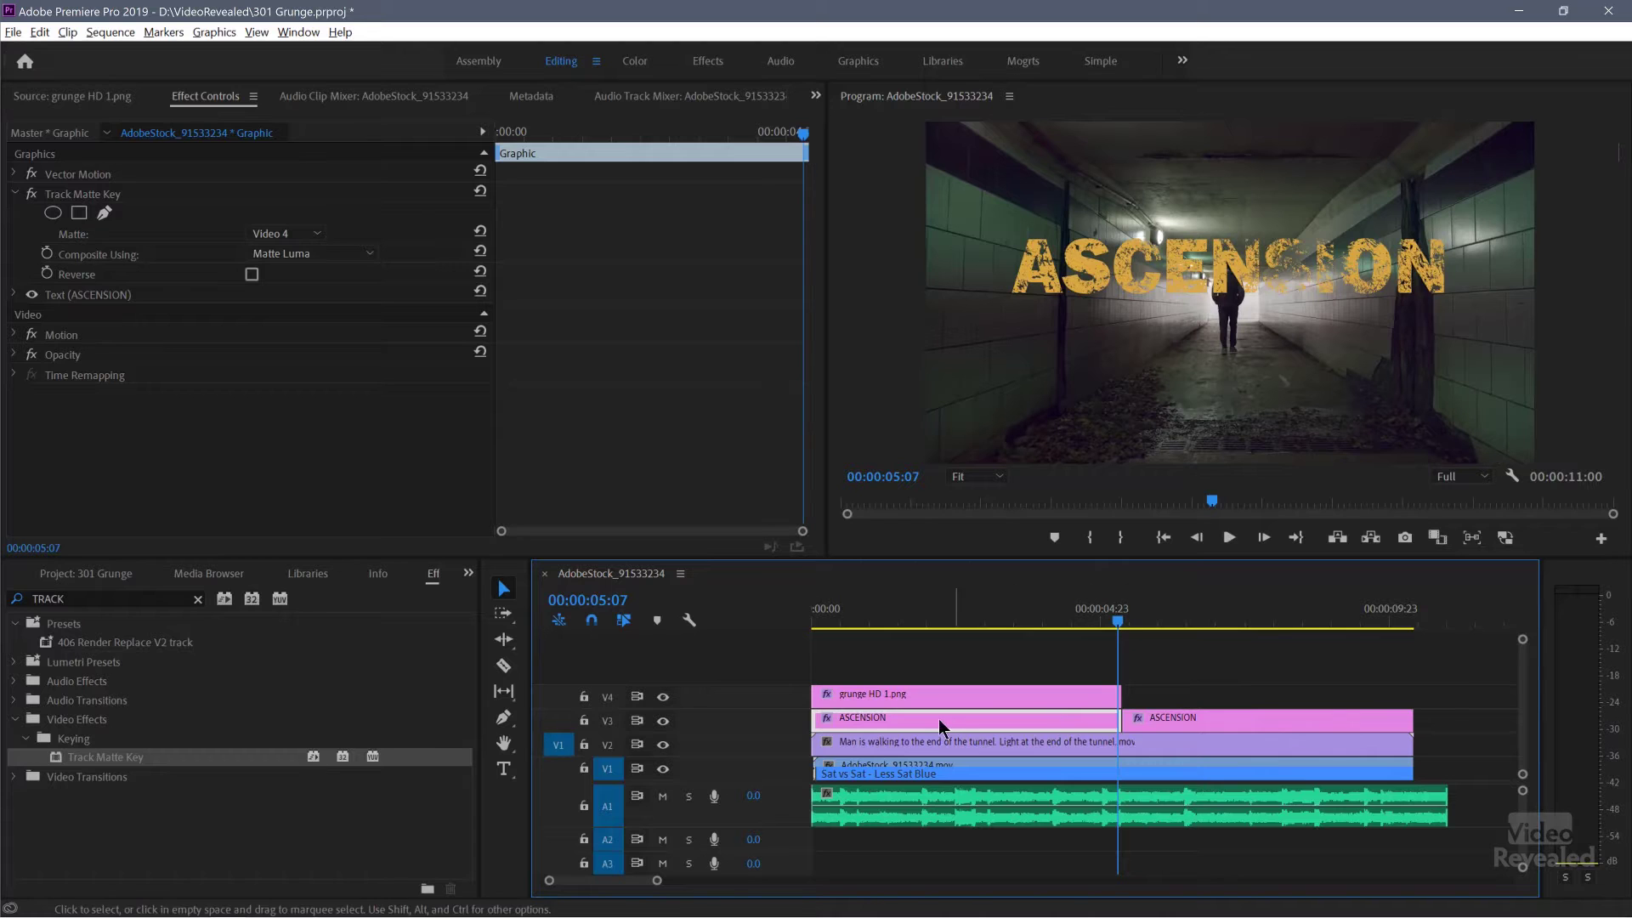
key(space)
key(space)
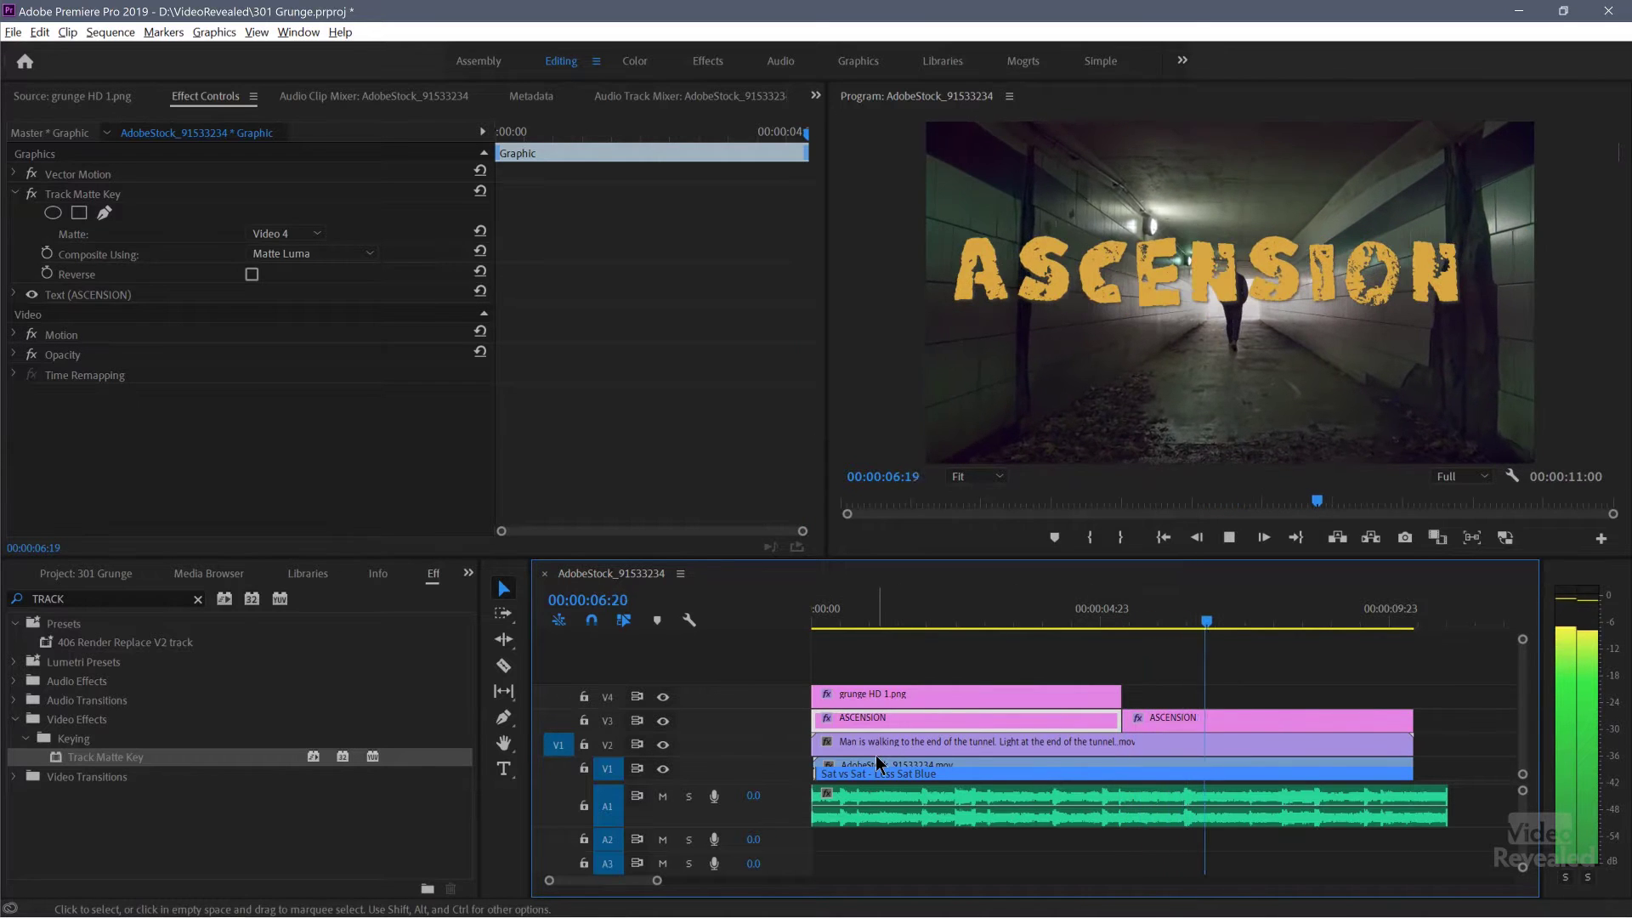
Step: Select the second ASCENSION title and step frame by frame through its Transform keyframes to examine the position, scale and rotation motion
click(1145, 621)
drag(1146, 622, 1133, 612)
click(1180, 723)
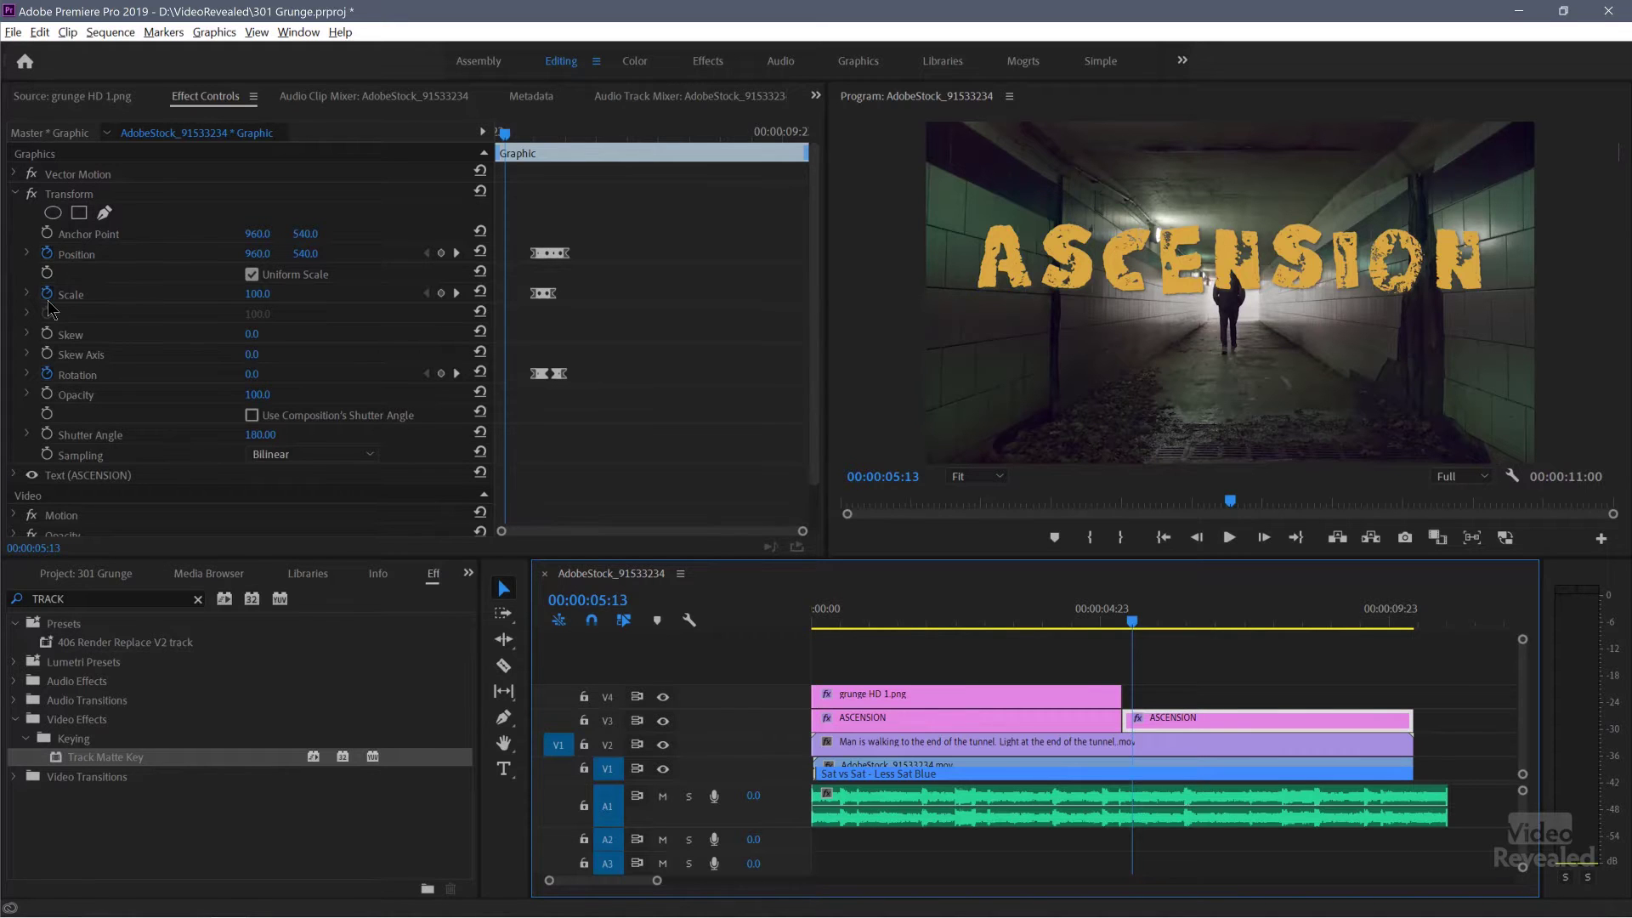
mouse_move(533, 131)
mouse_down()
mouse_move(556, 145)
mouse_move(525, 154)
mouse_up()
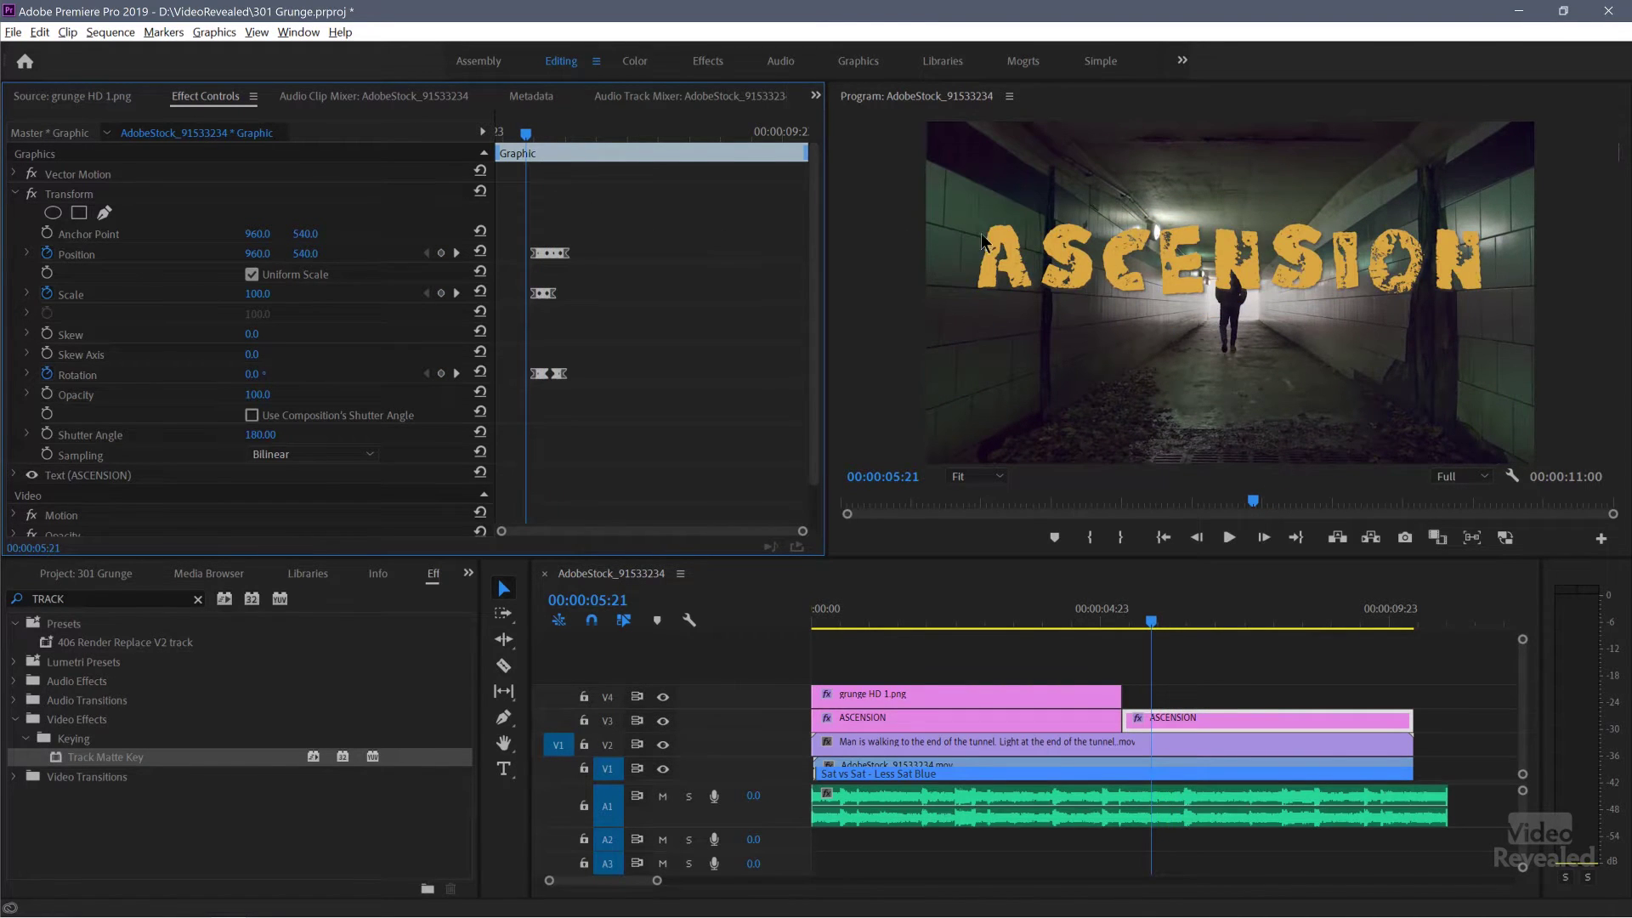
key(Right)
key(Right)
key(Right)
key(Right)
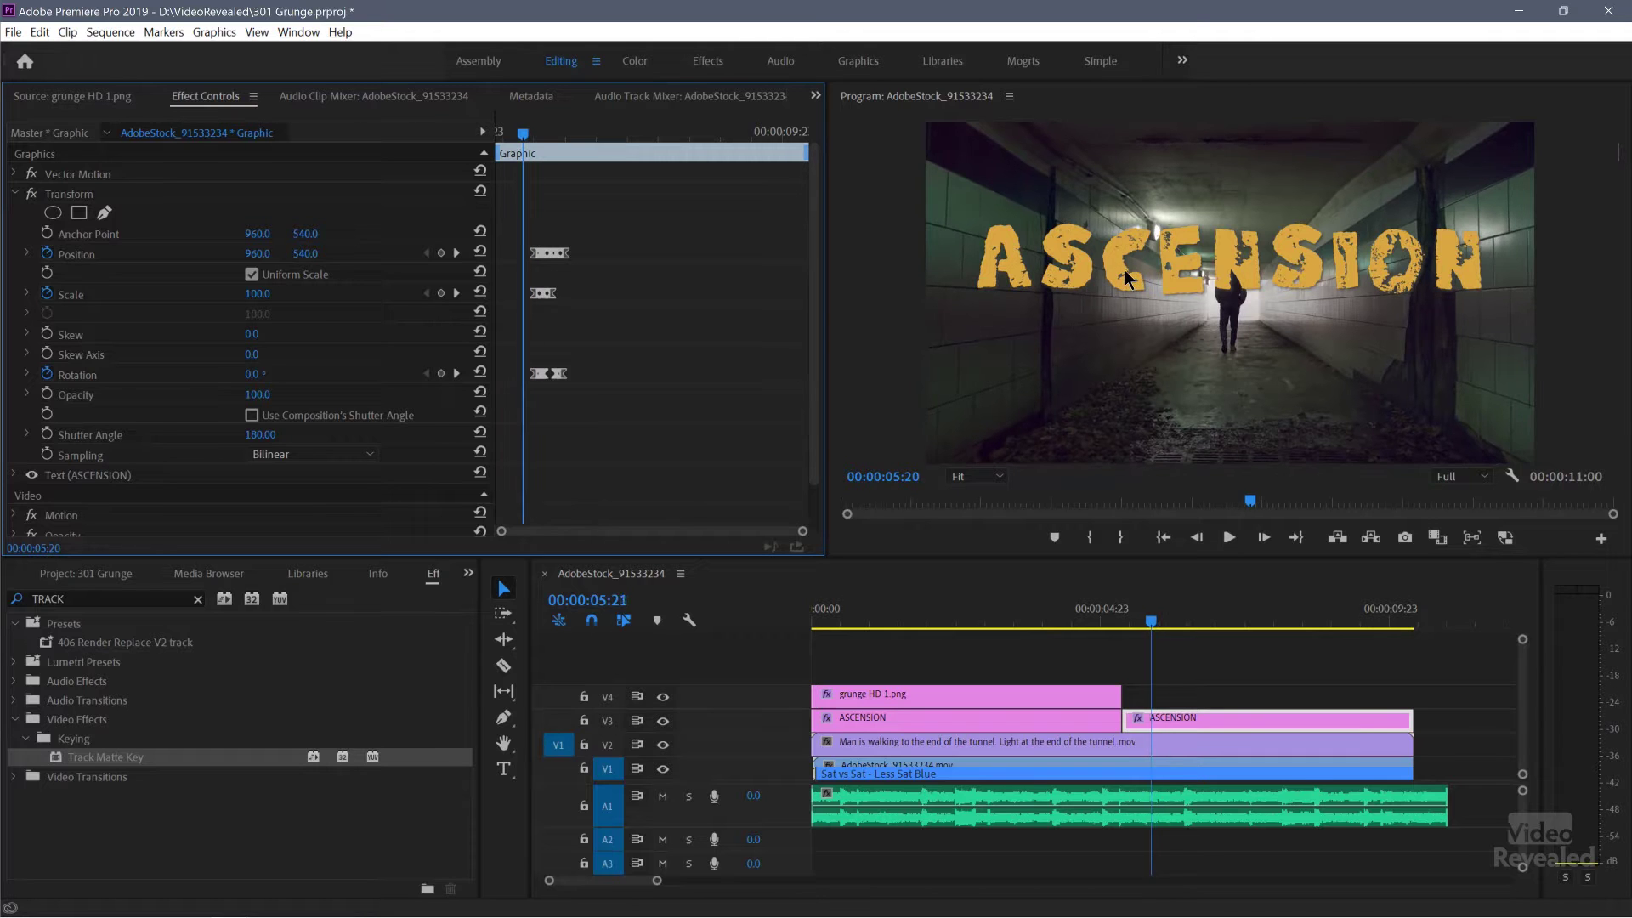
key(Right)
key(Left)
key(Right)
key(Left)
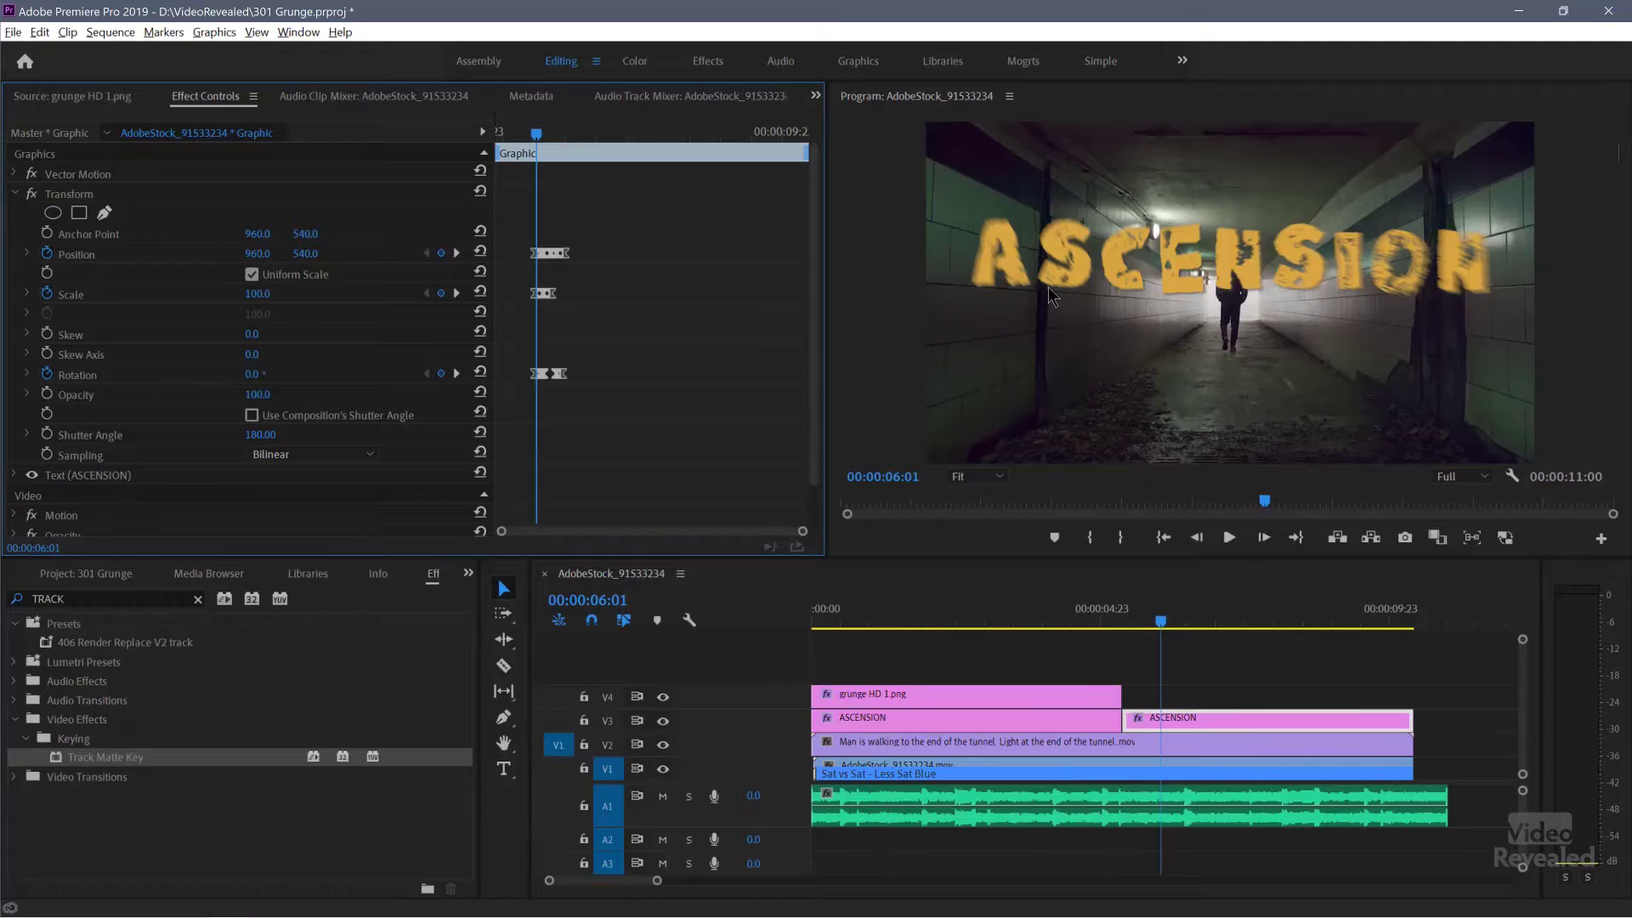
key(Right)
key(Left)
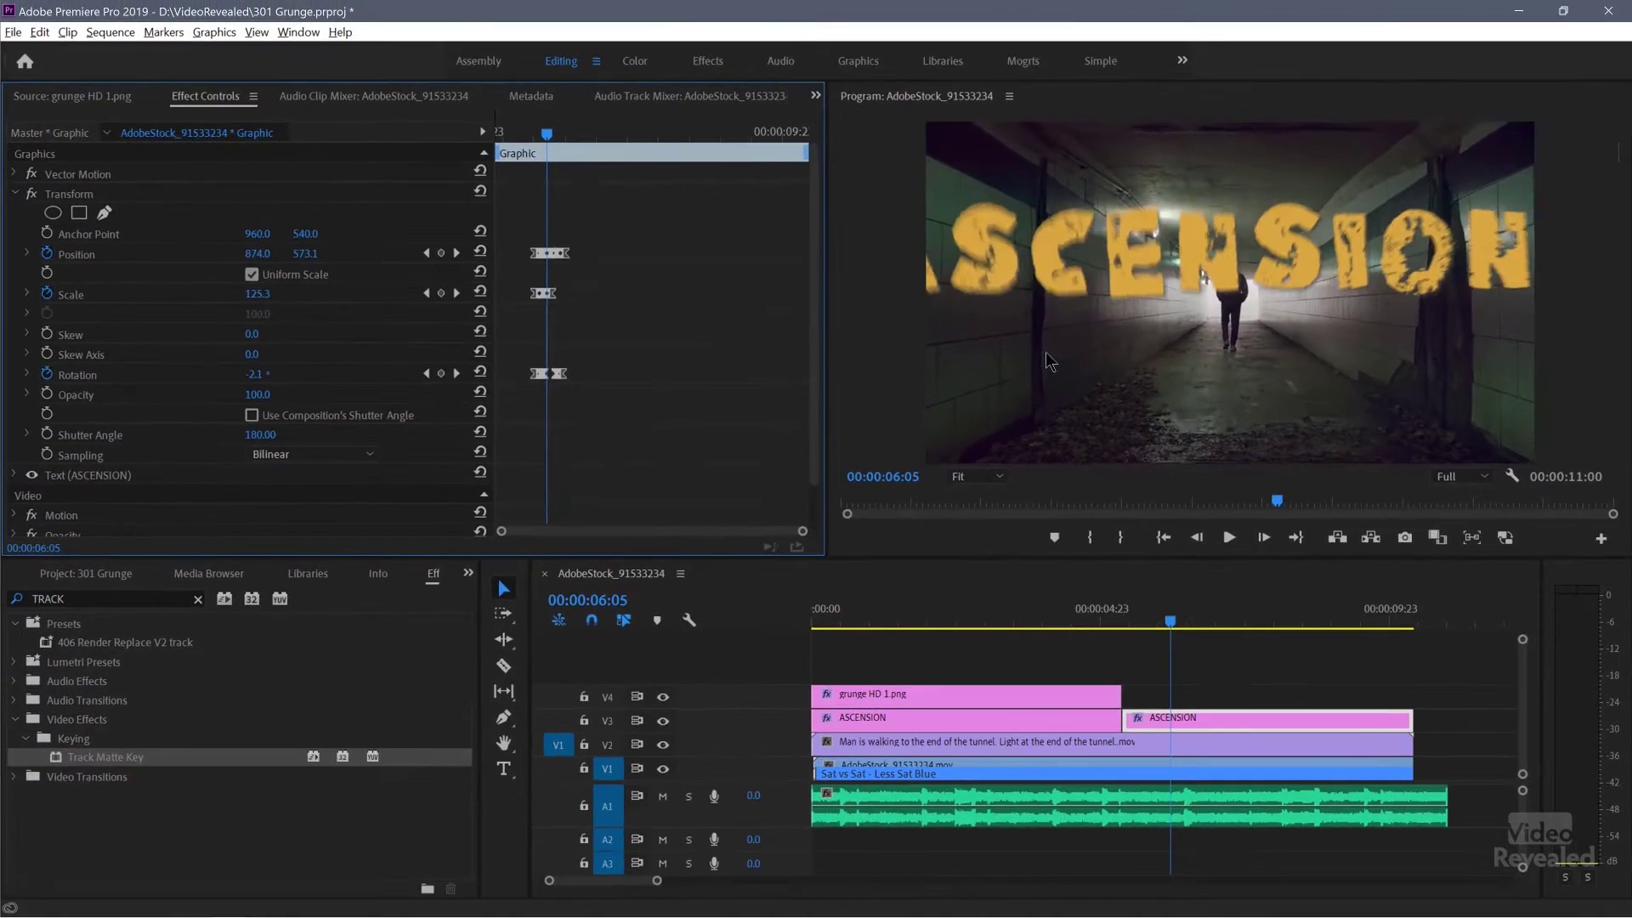
key(Left)
key(Left)
key(Right)
key(Right)
key(Left)
key(Left)
key(Right)
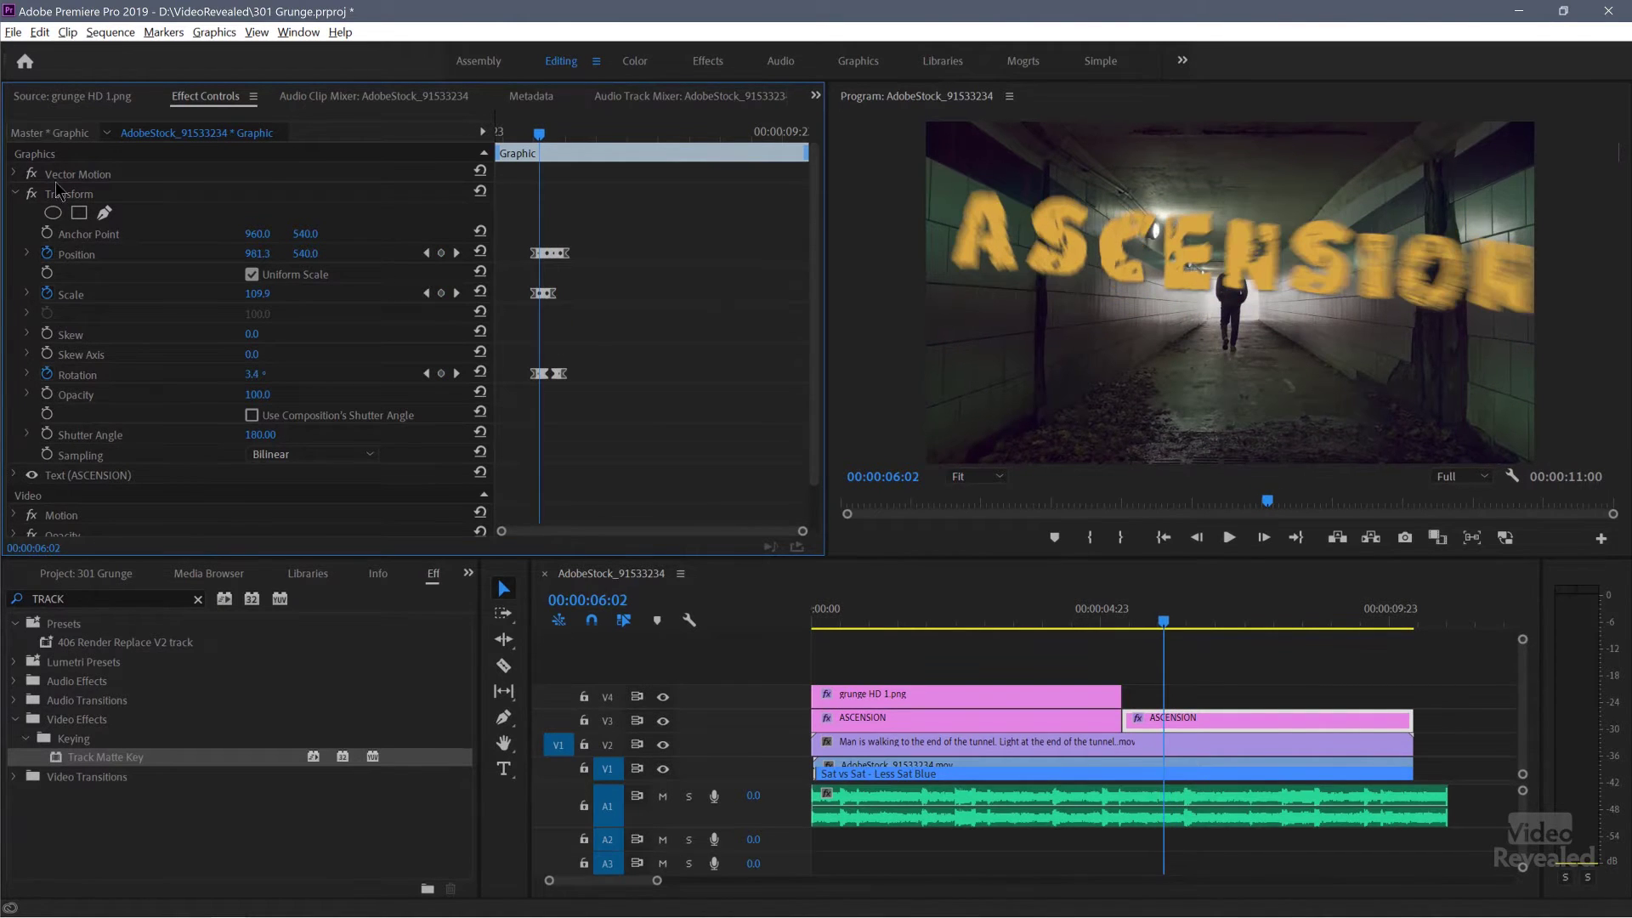
Step: Check the preset-saving option for the Transform effect on the second ASCENSION title
click(83, 203)
right_click(83, 203)
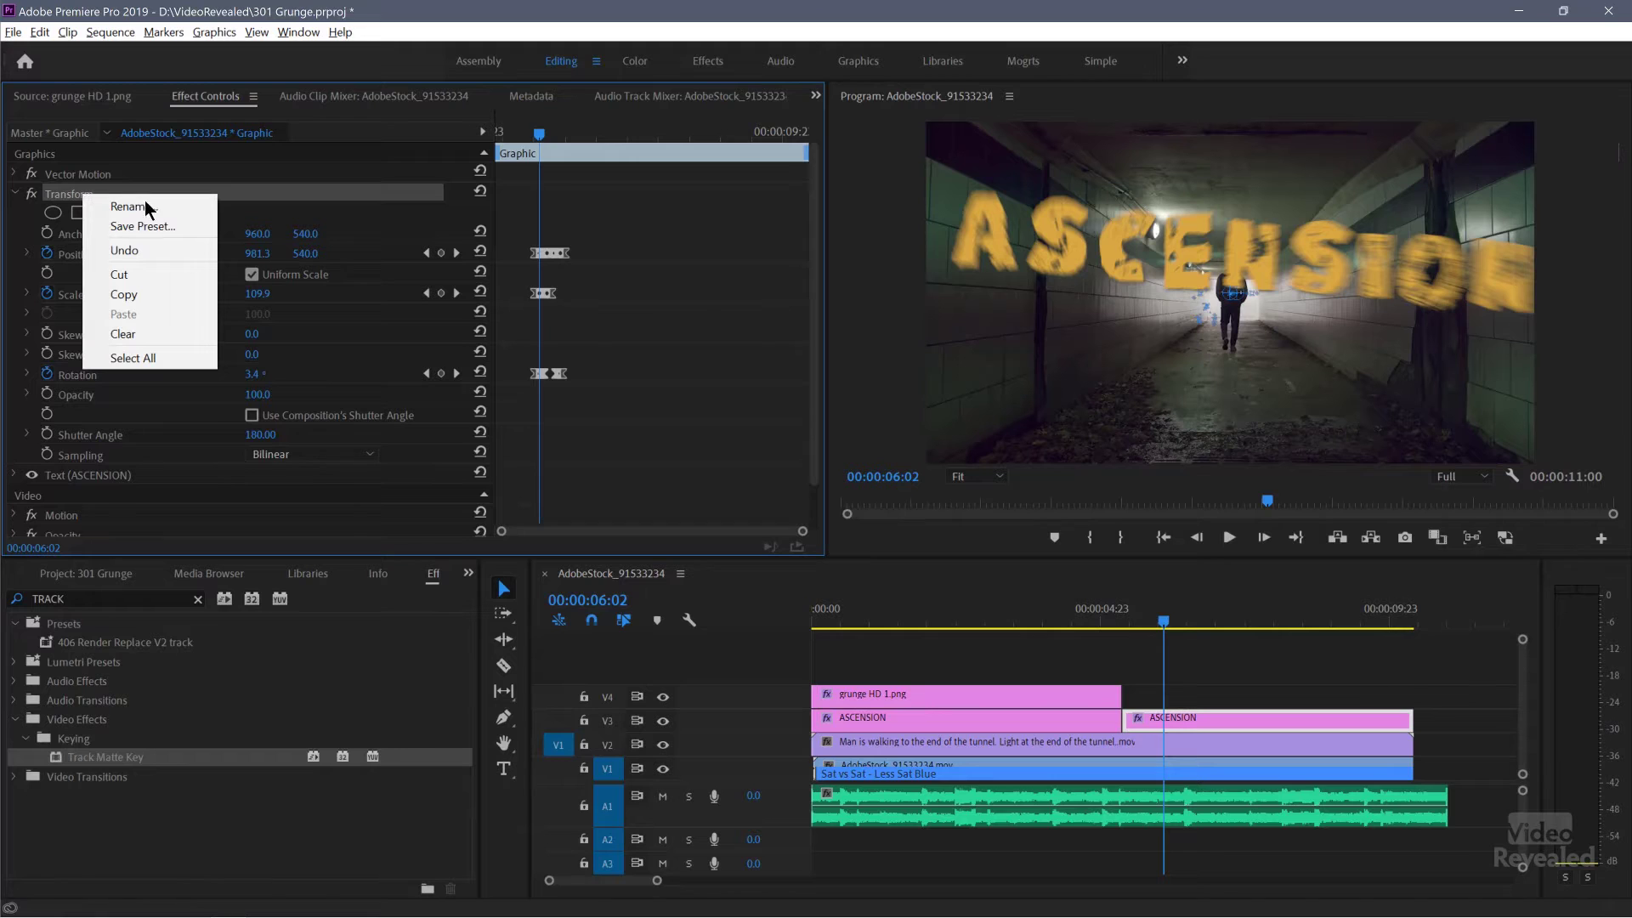
click(67, 194)
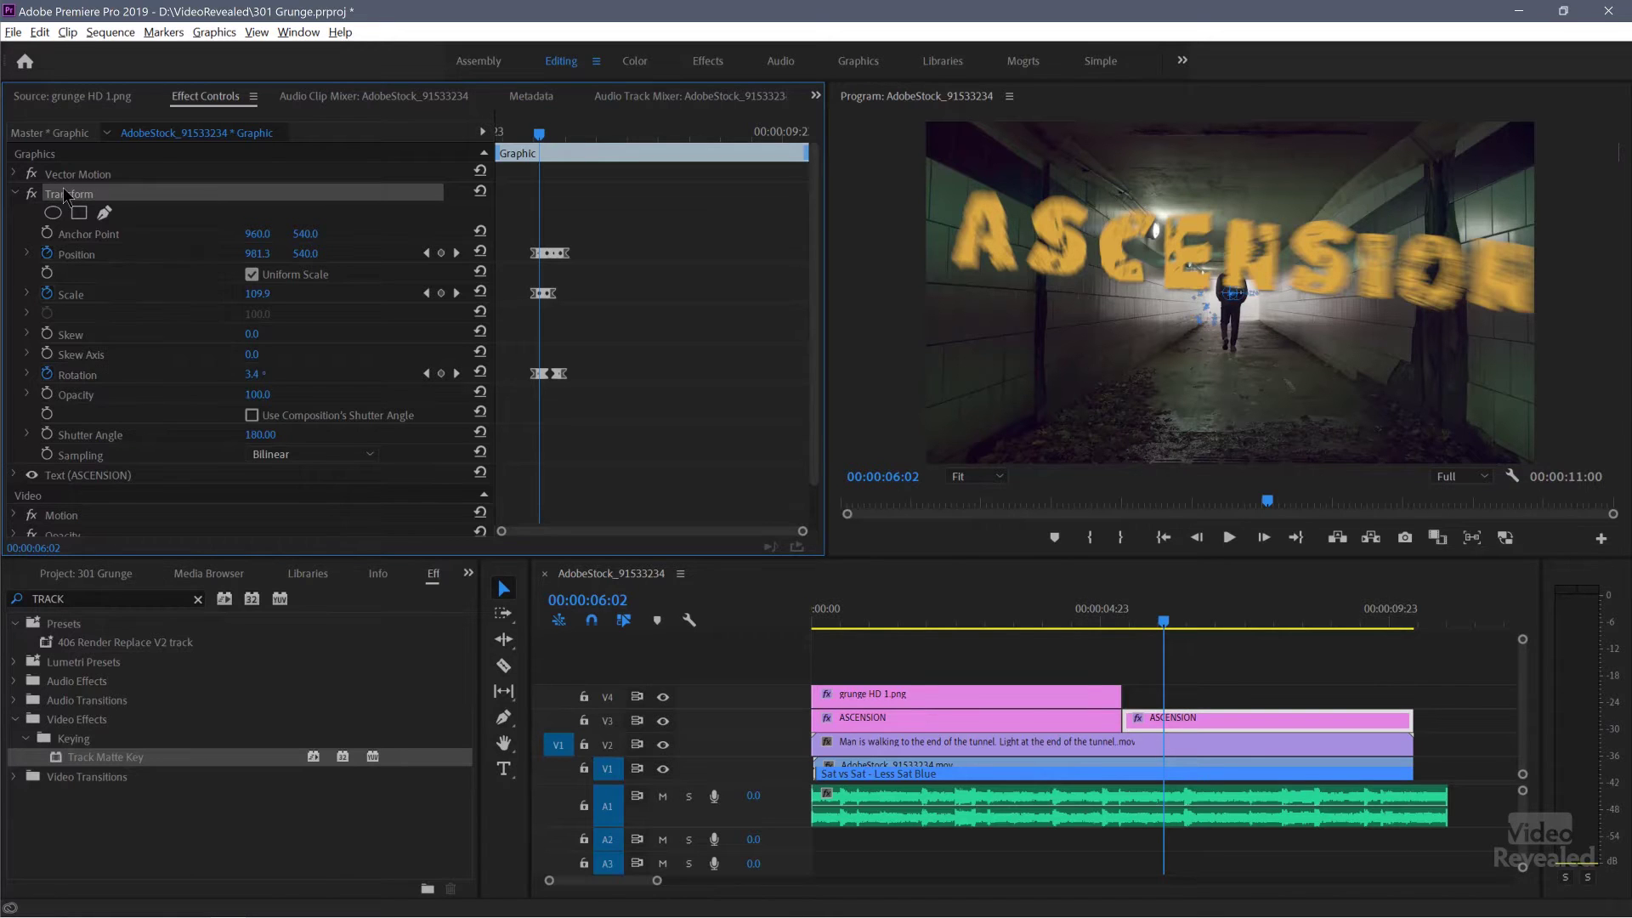
Step: Search the effects for BLIP and apply the Blip preset to the first ASCENSION title on V3
click(855, 621)
click(880, 722)
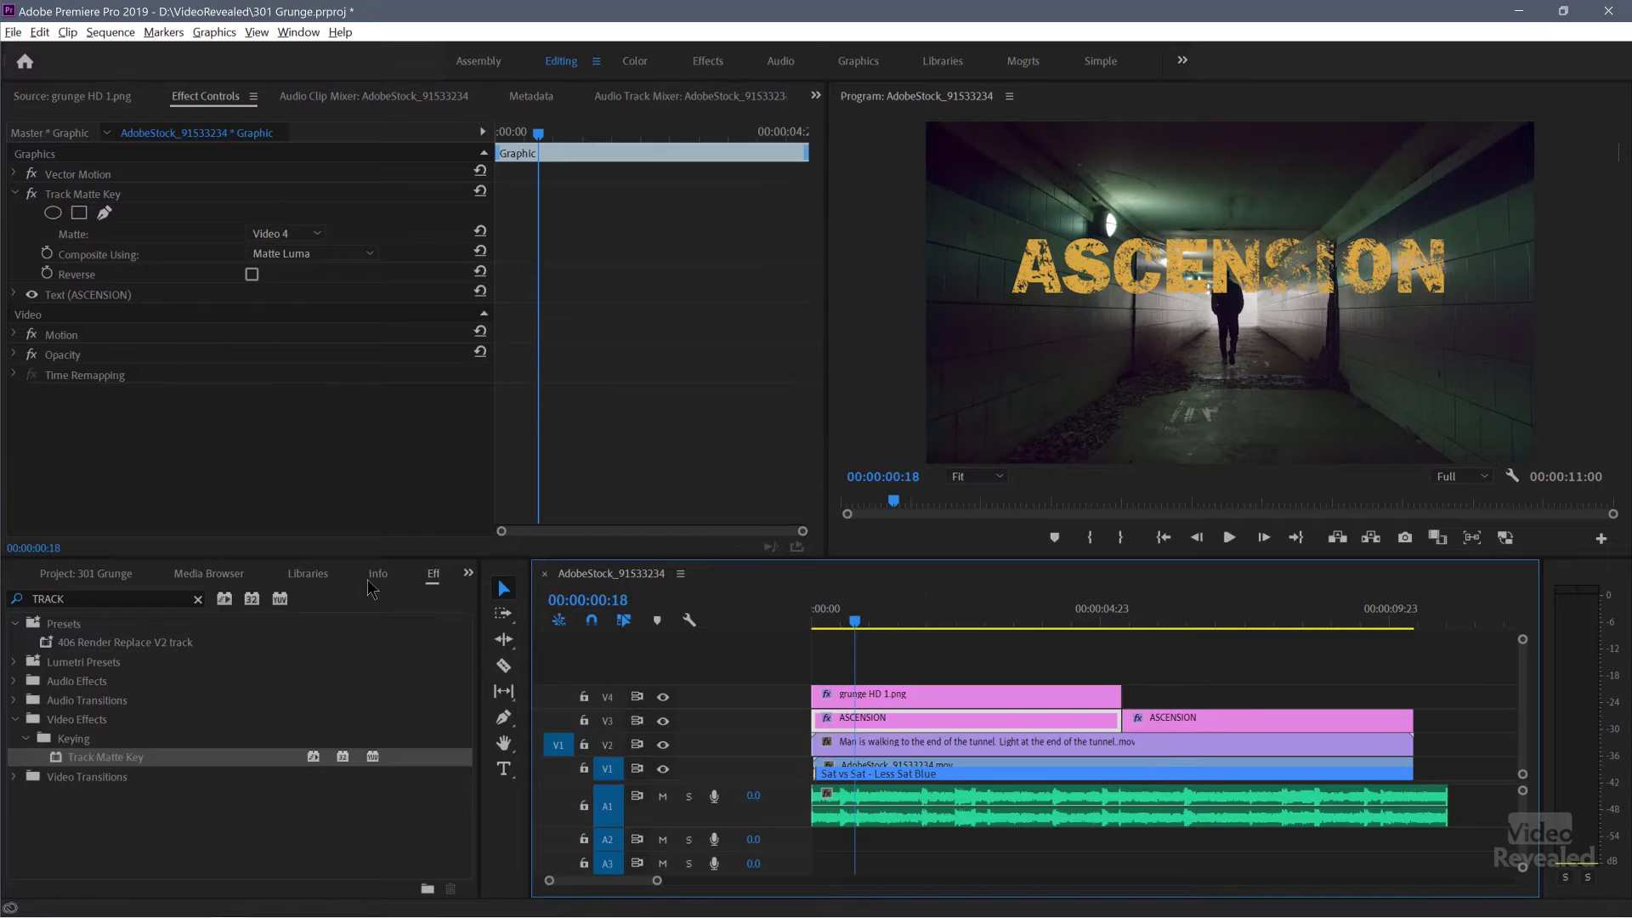
click(100, 599)
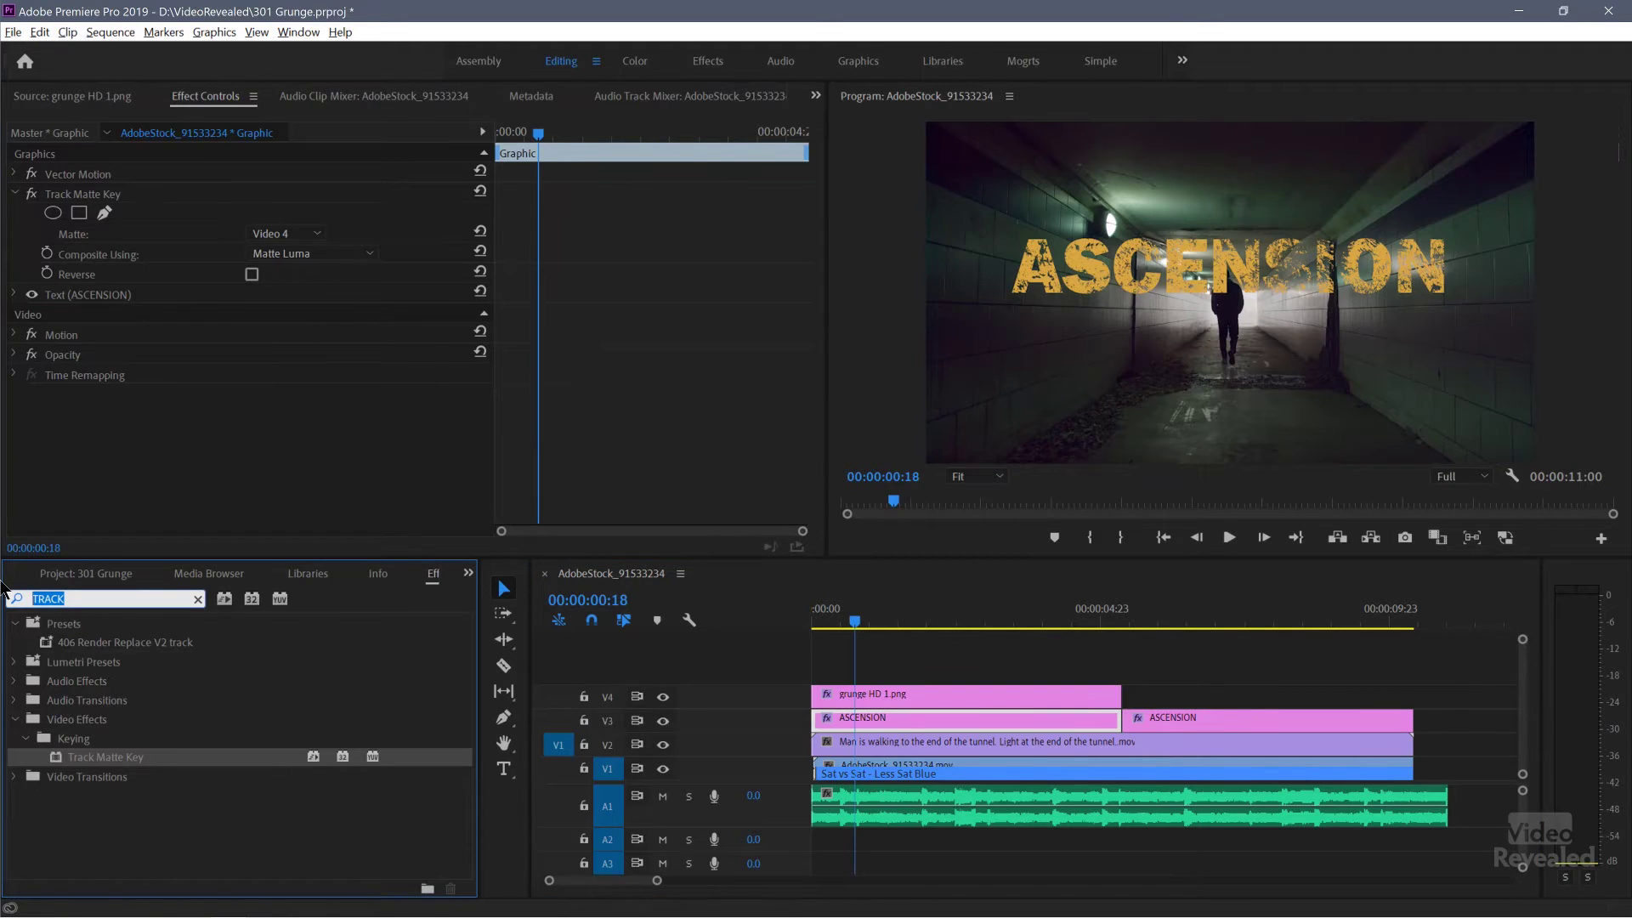
text(BL)
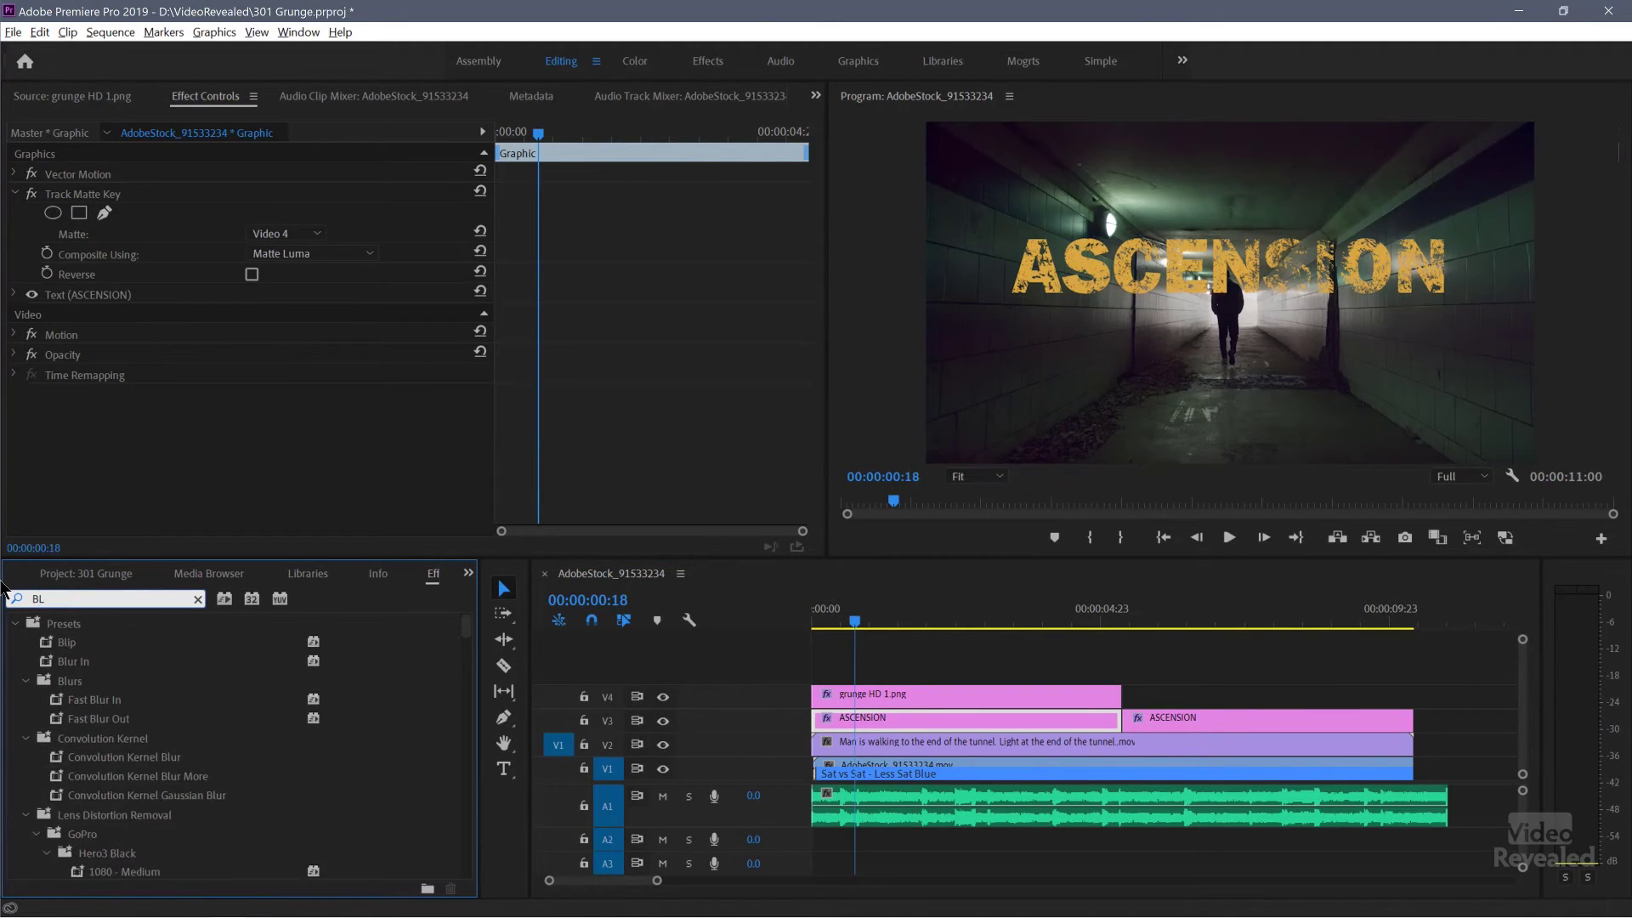
text(IP)
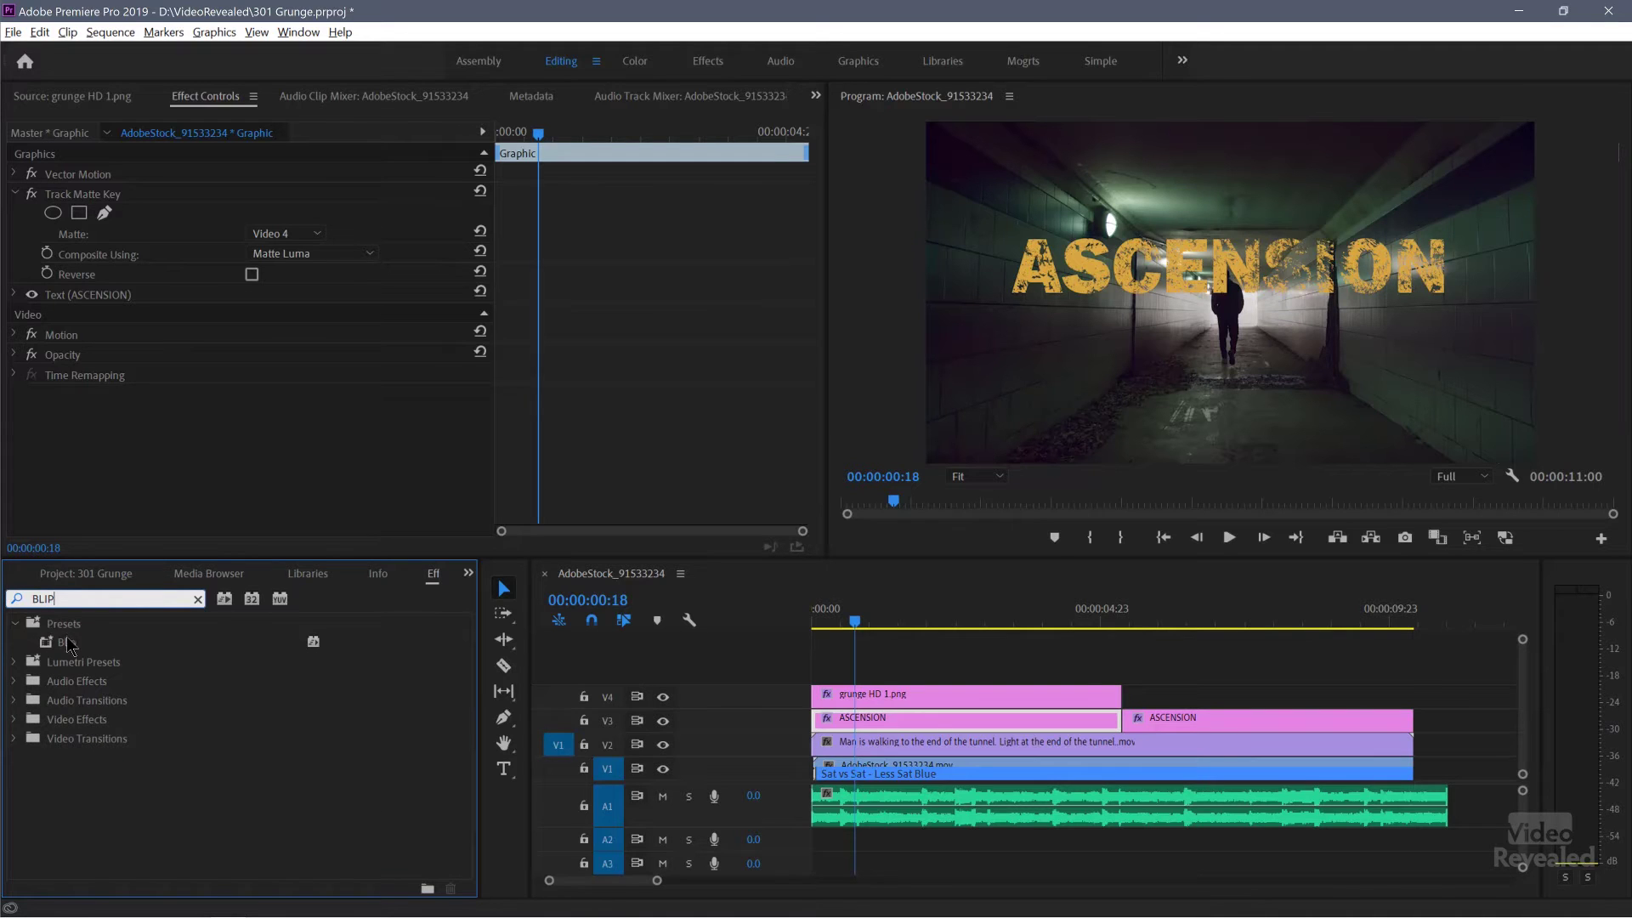
drag(63, 650, 893, 721)
Step: Play the sequence from its start to review the Blip motion on the first ASCENSION title
drag(876, 640, 791, 629)
key(space)
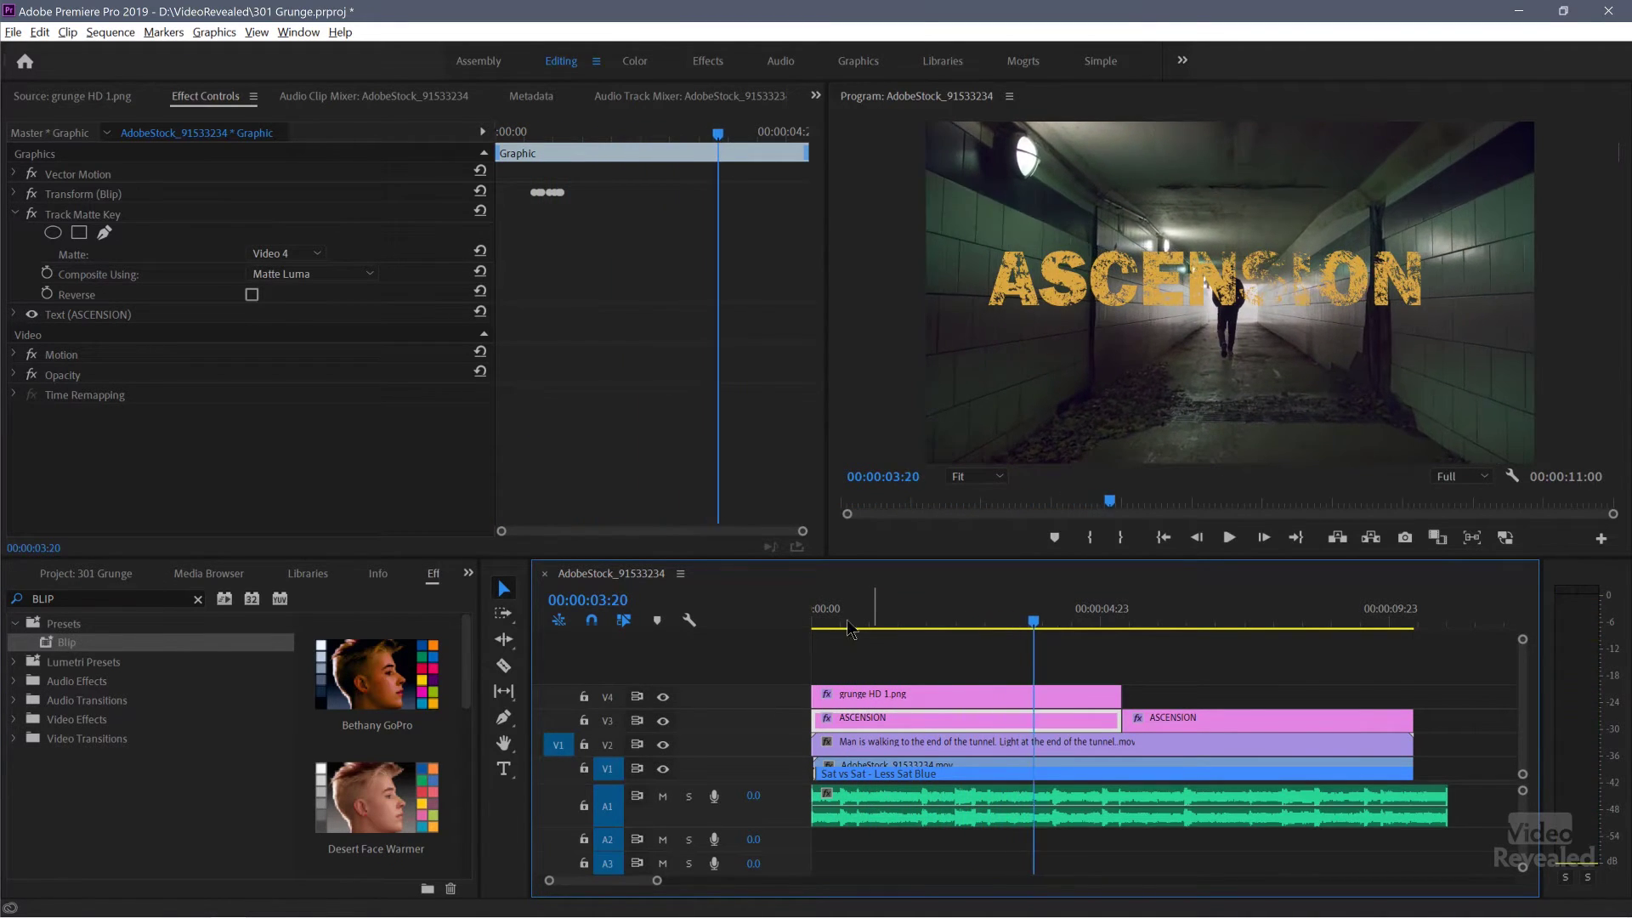
key(space)
key(Home)
key(space)
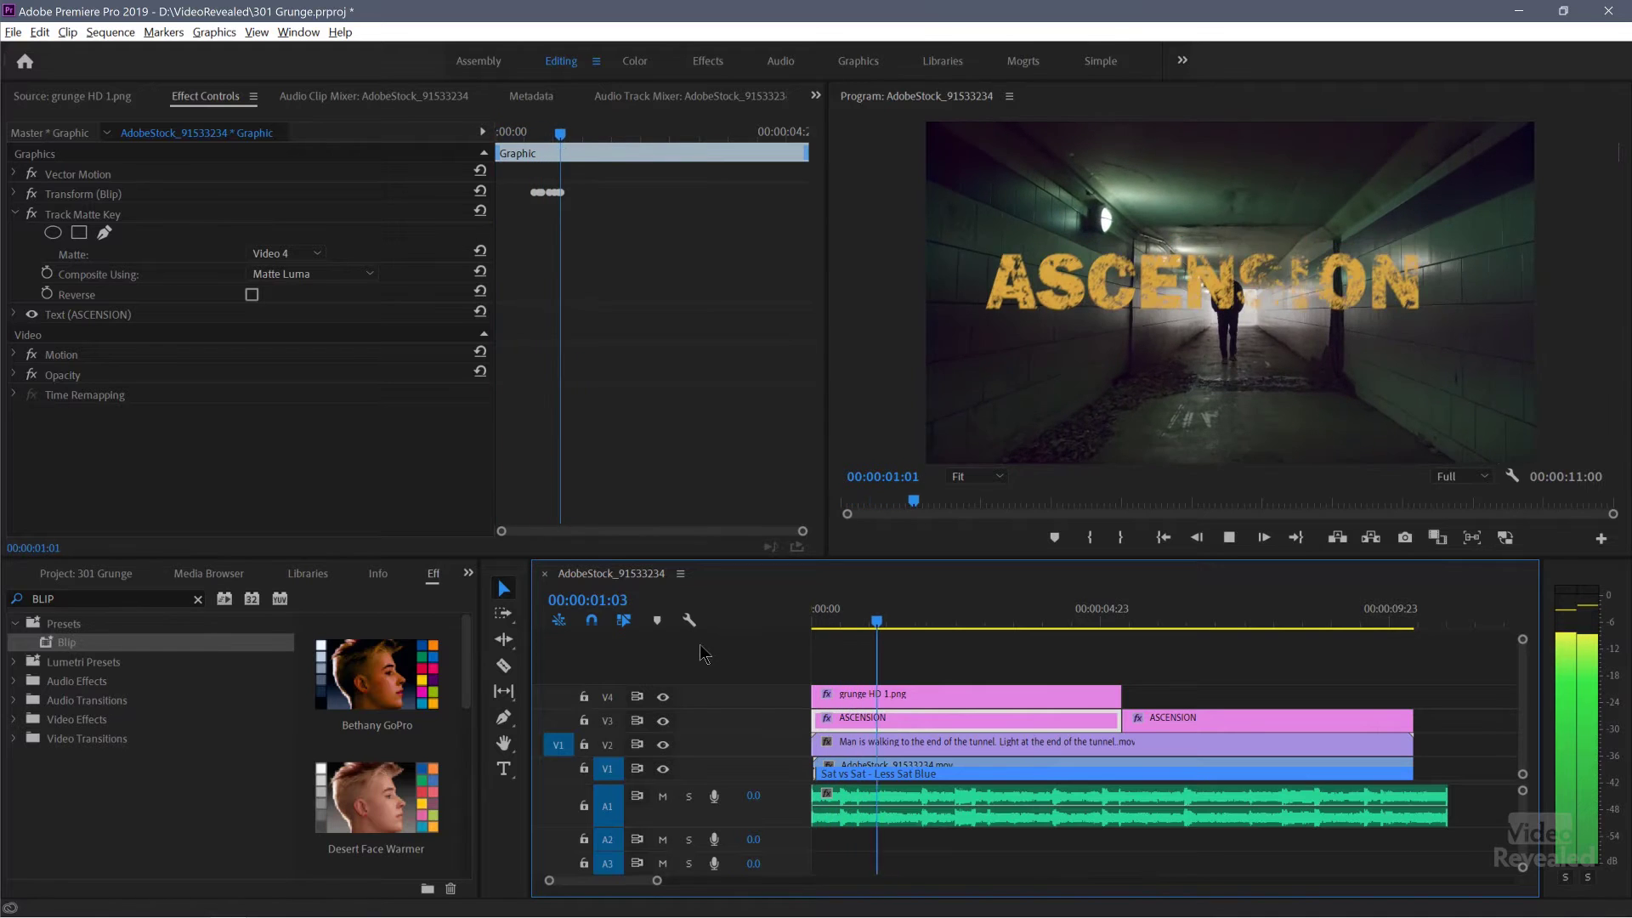
Step: Move the playhead to 00:00:00:11 and hide track V2 to place the title over the graffiti footage
mouse_move(874, 621)
mouse_down()
mouse_move(850, 627)
mouse_move(869, 634)
mouse_up()
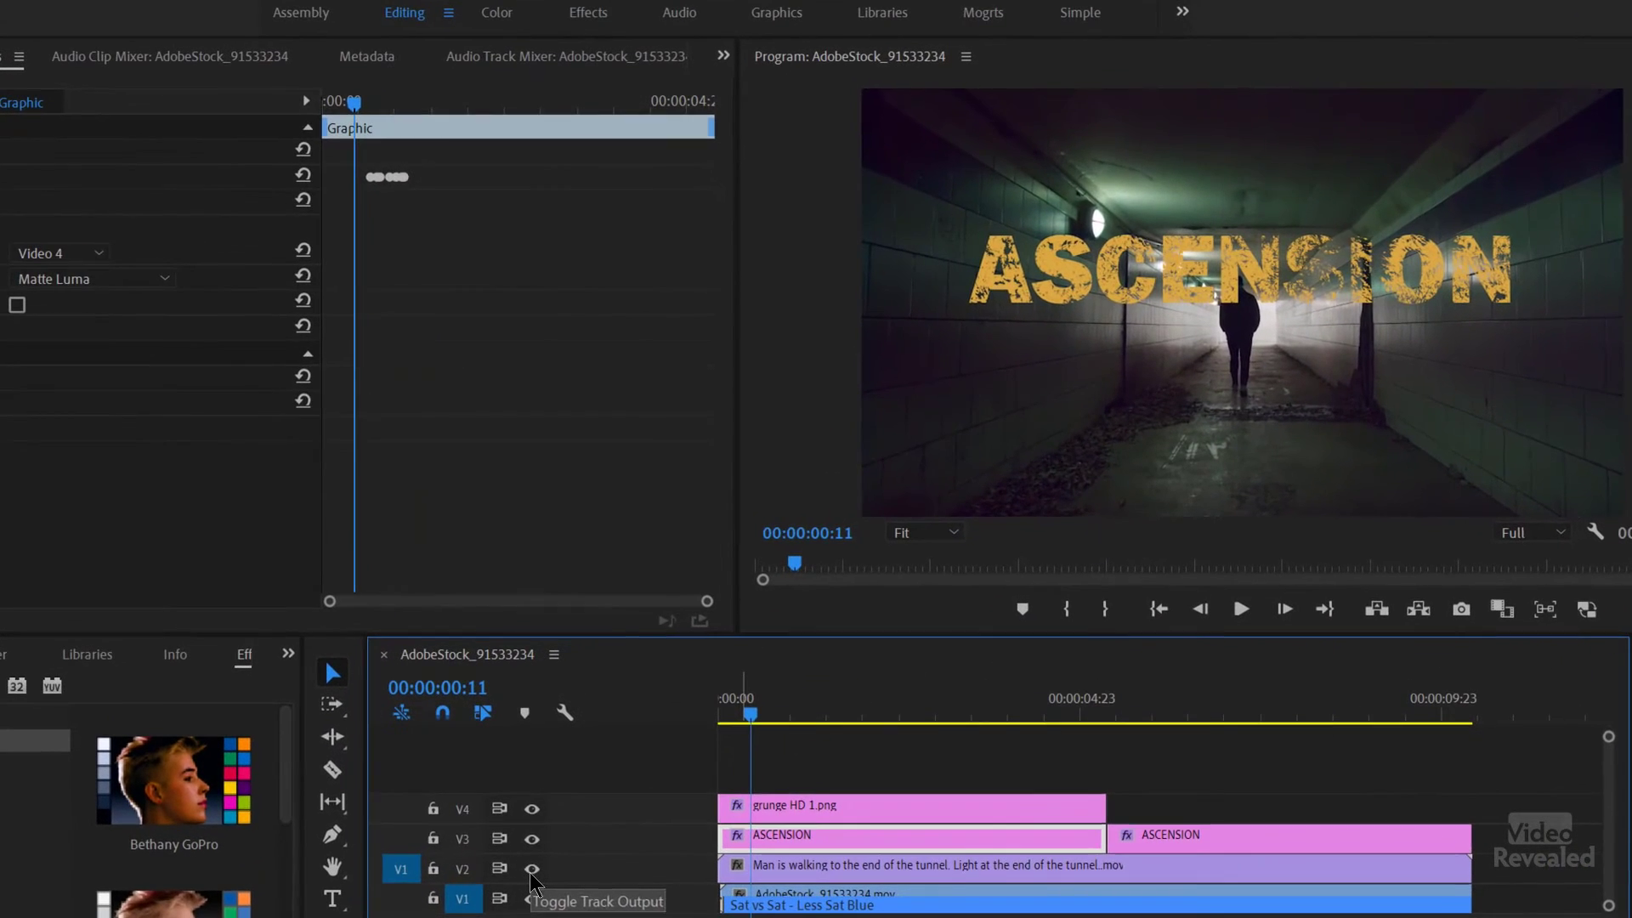
click(531, 868)
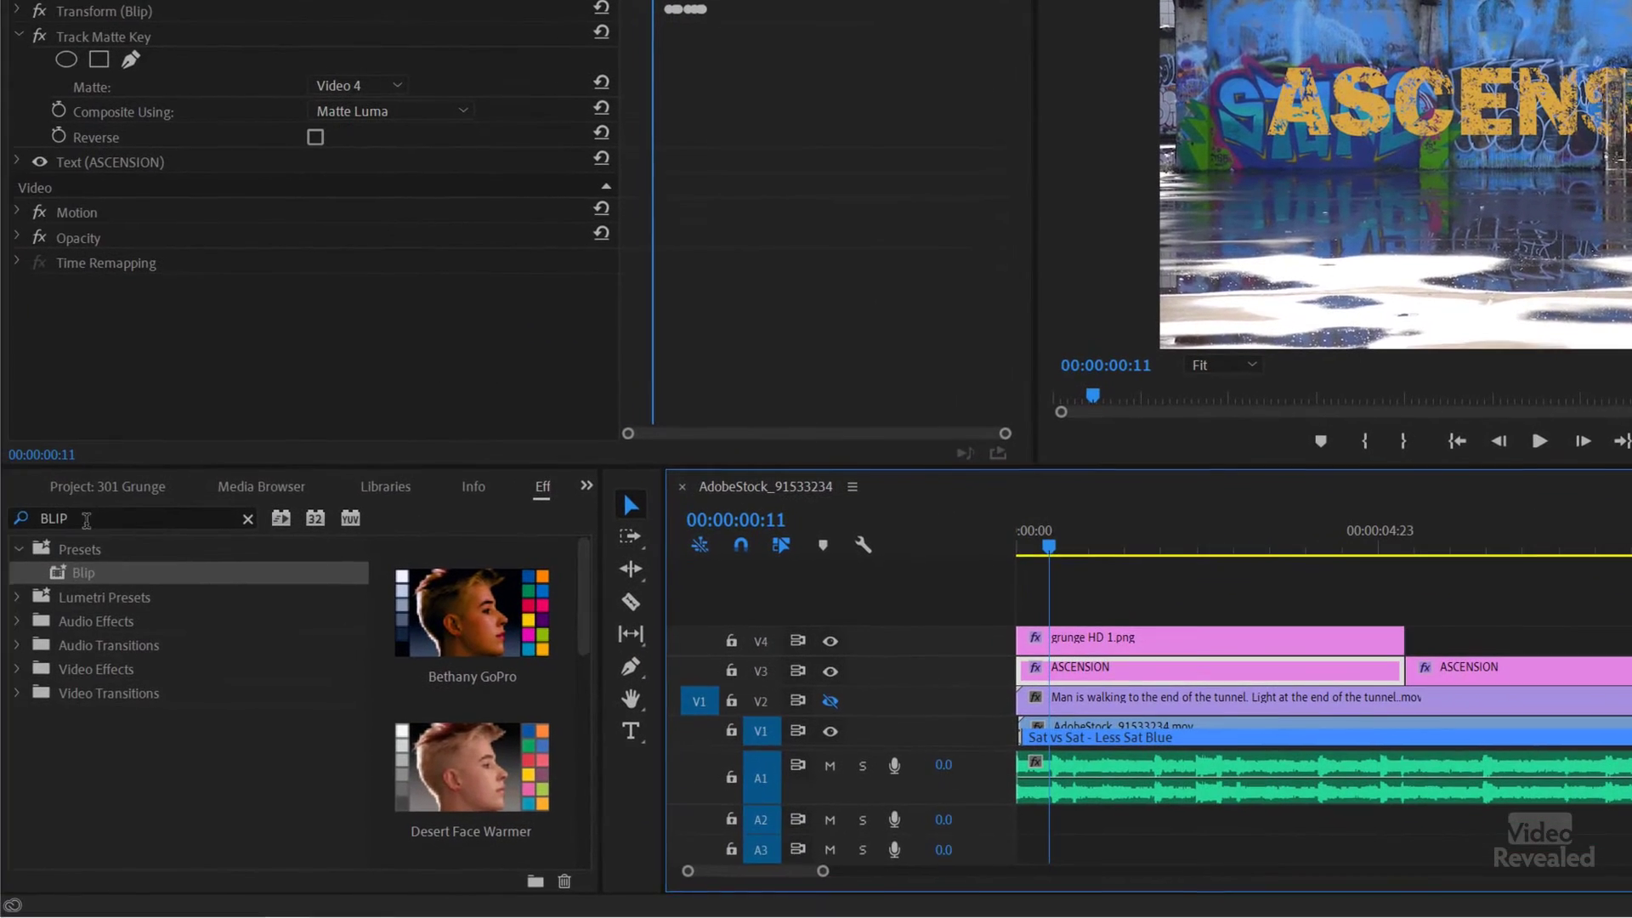
Step: Try to apply Brightness & Contrast to the grunge HD 1.png clip on V4 and adjust its brightness
click(51, 517)
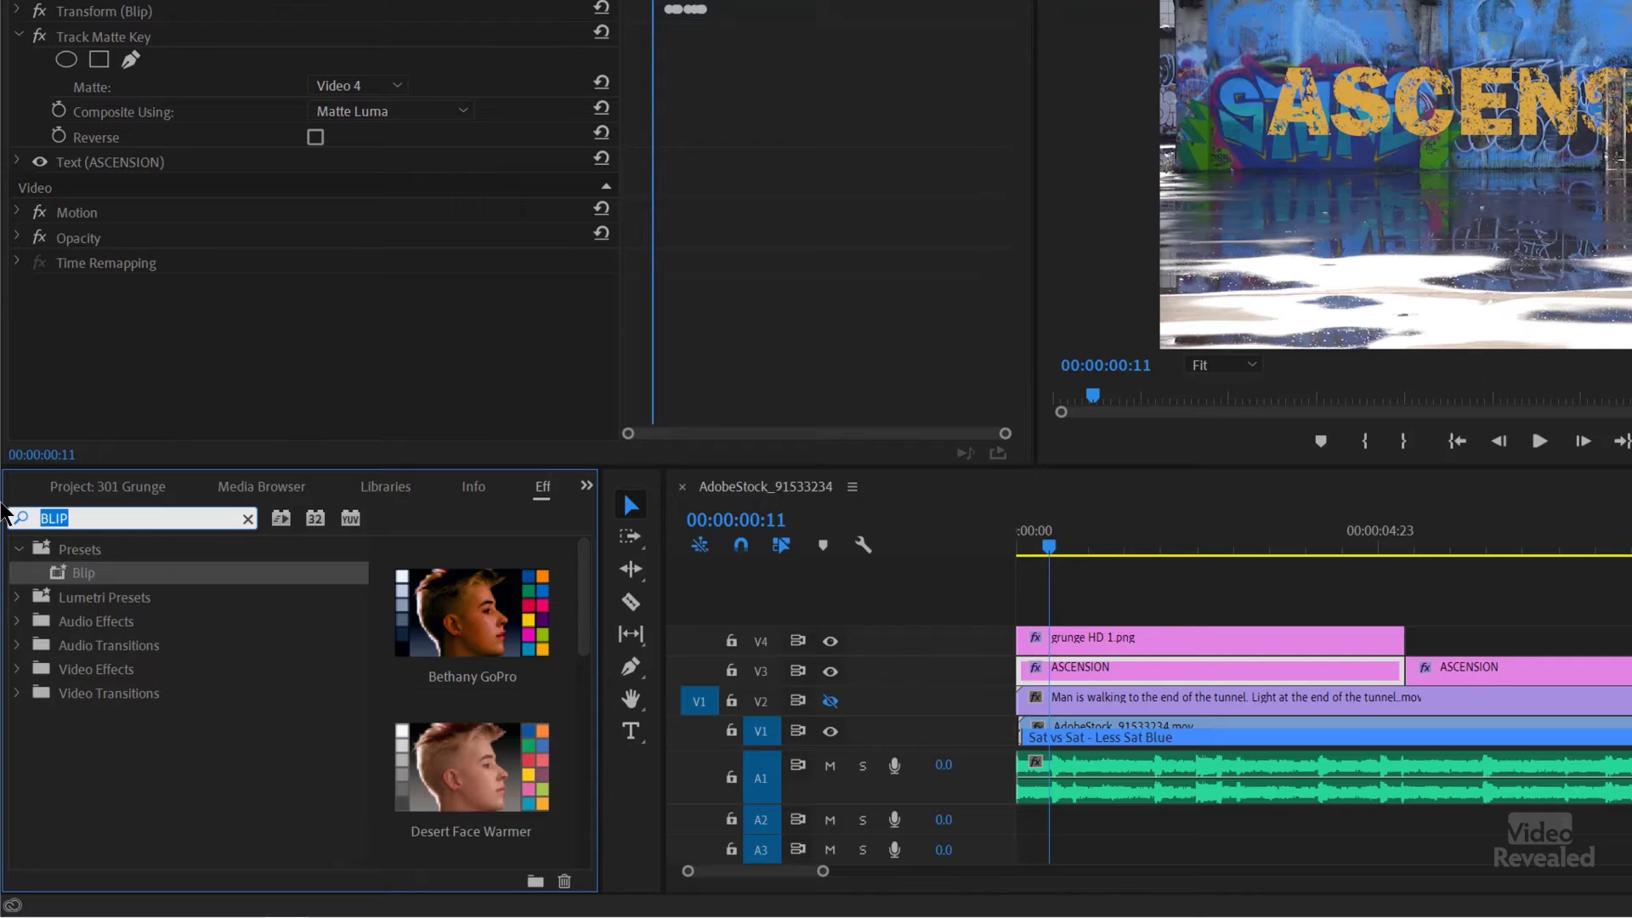
text(bright)
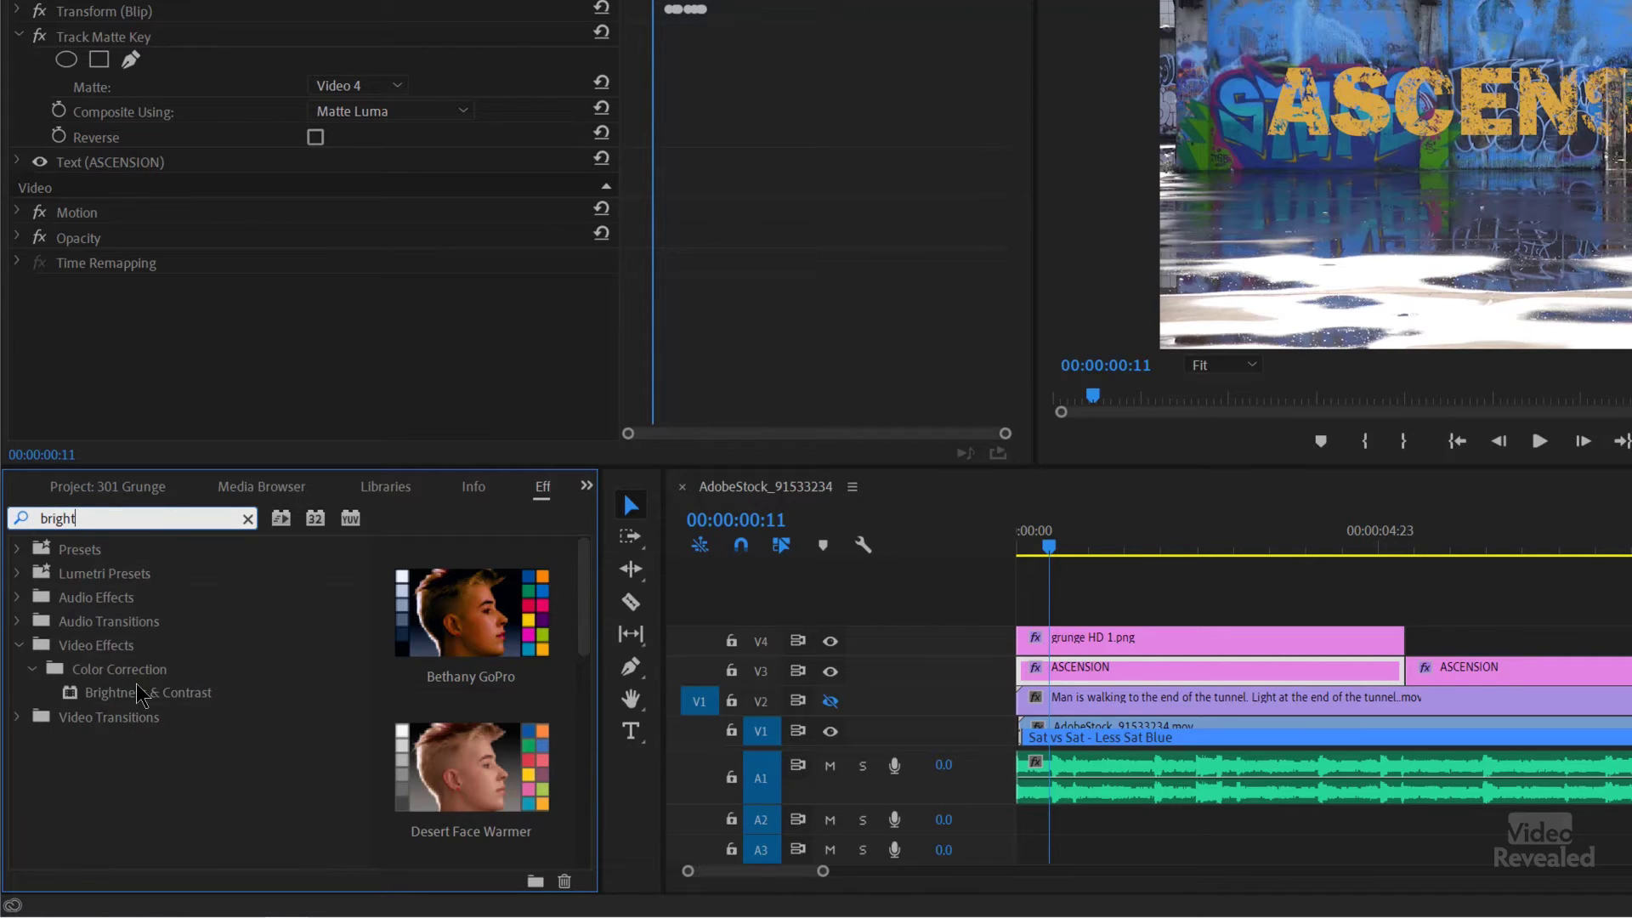
double_click(136, 693)
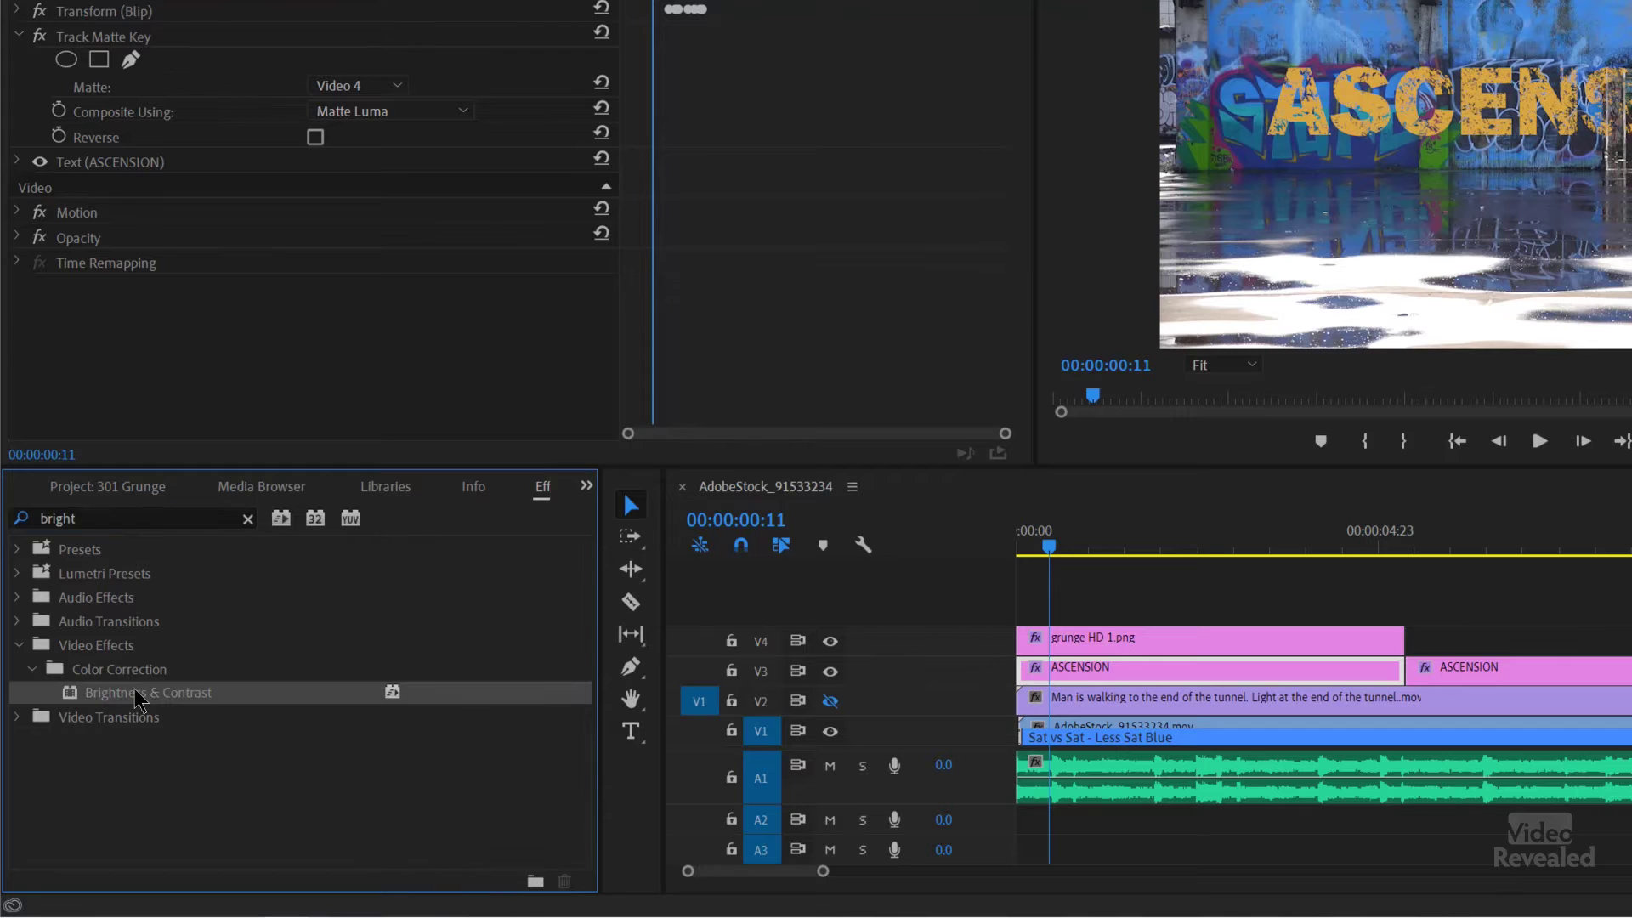
click(1115, 636)
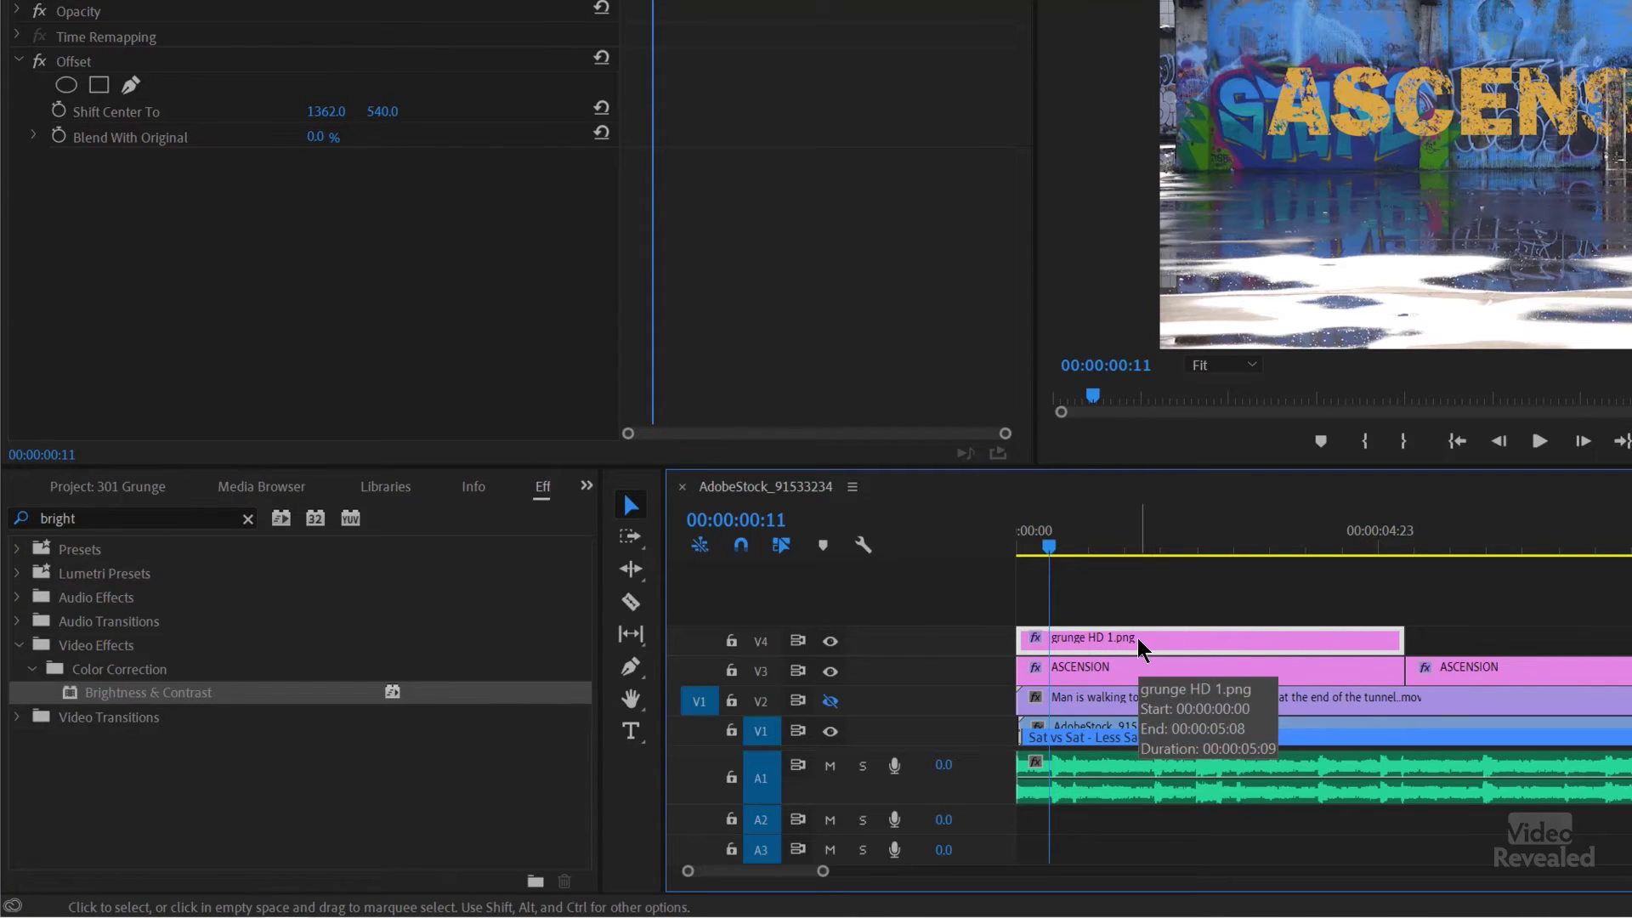
double_click(72, 693)
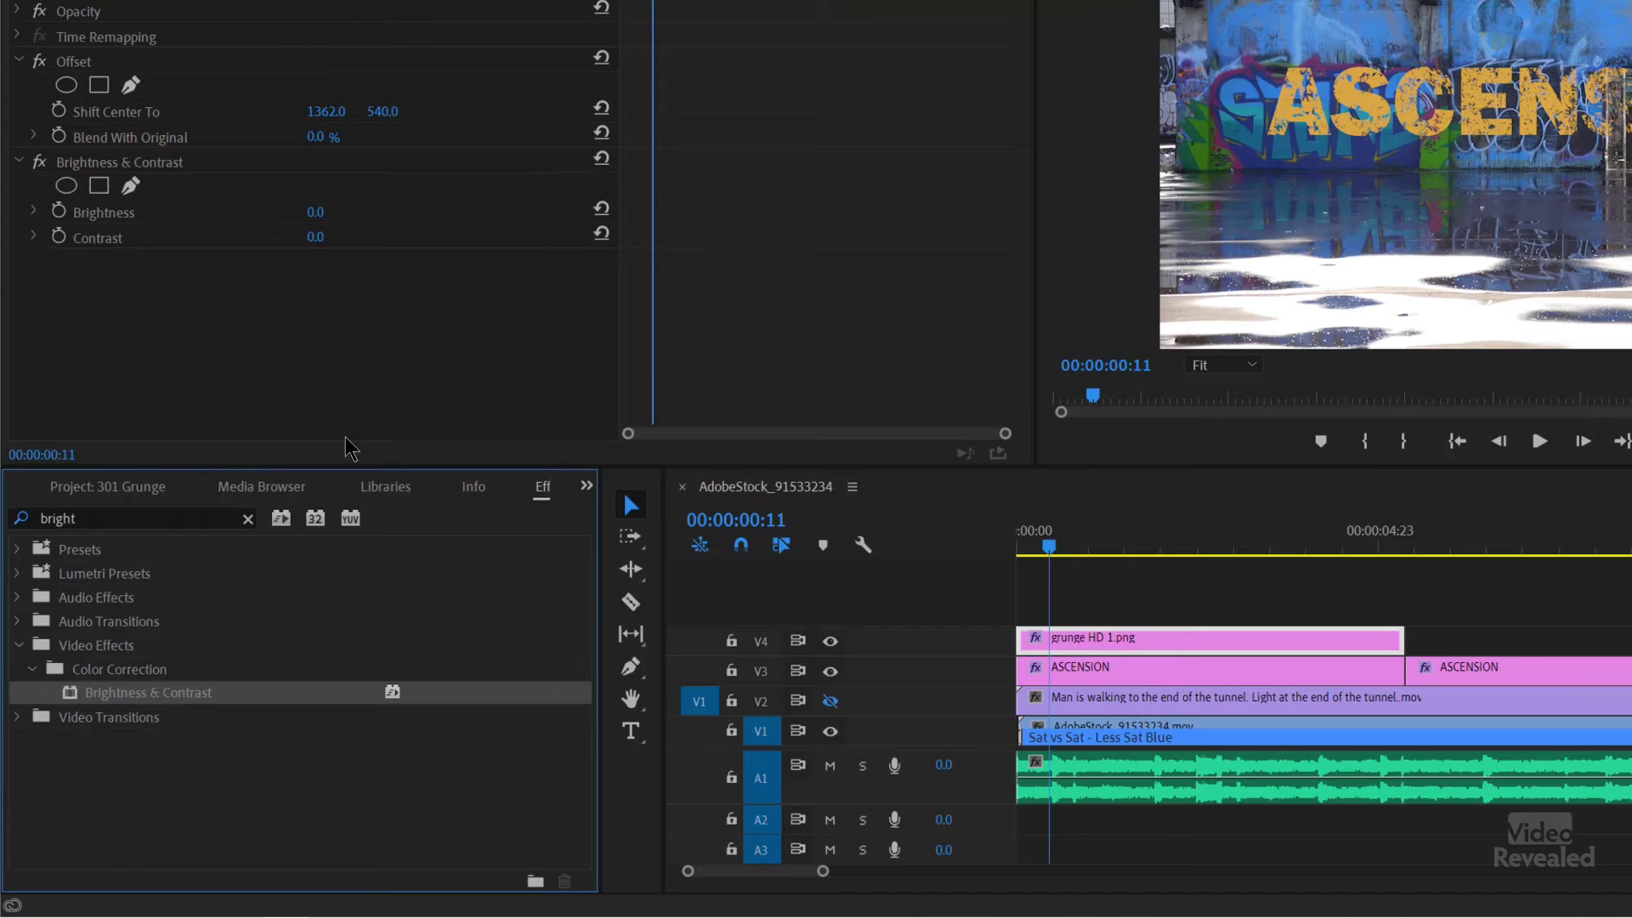
drag(312, 212, 331, 215)
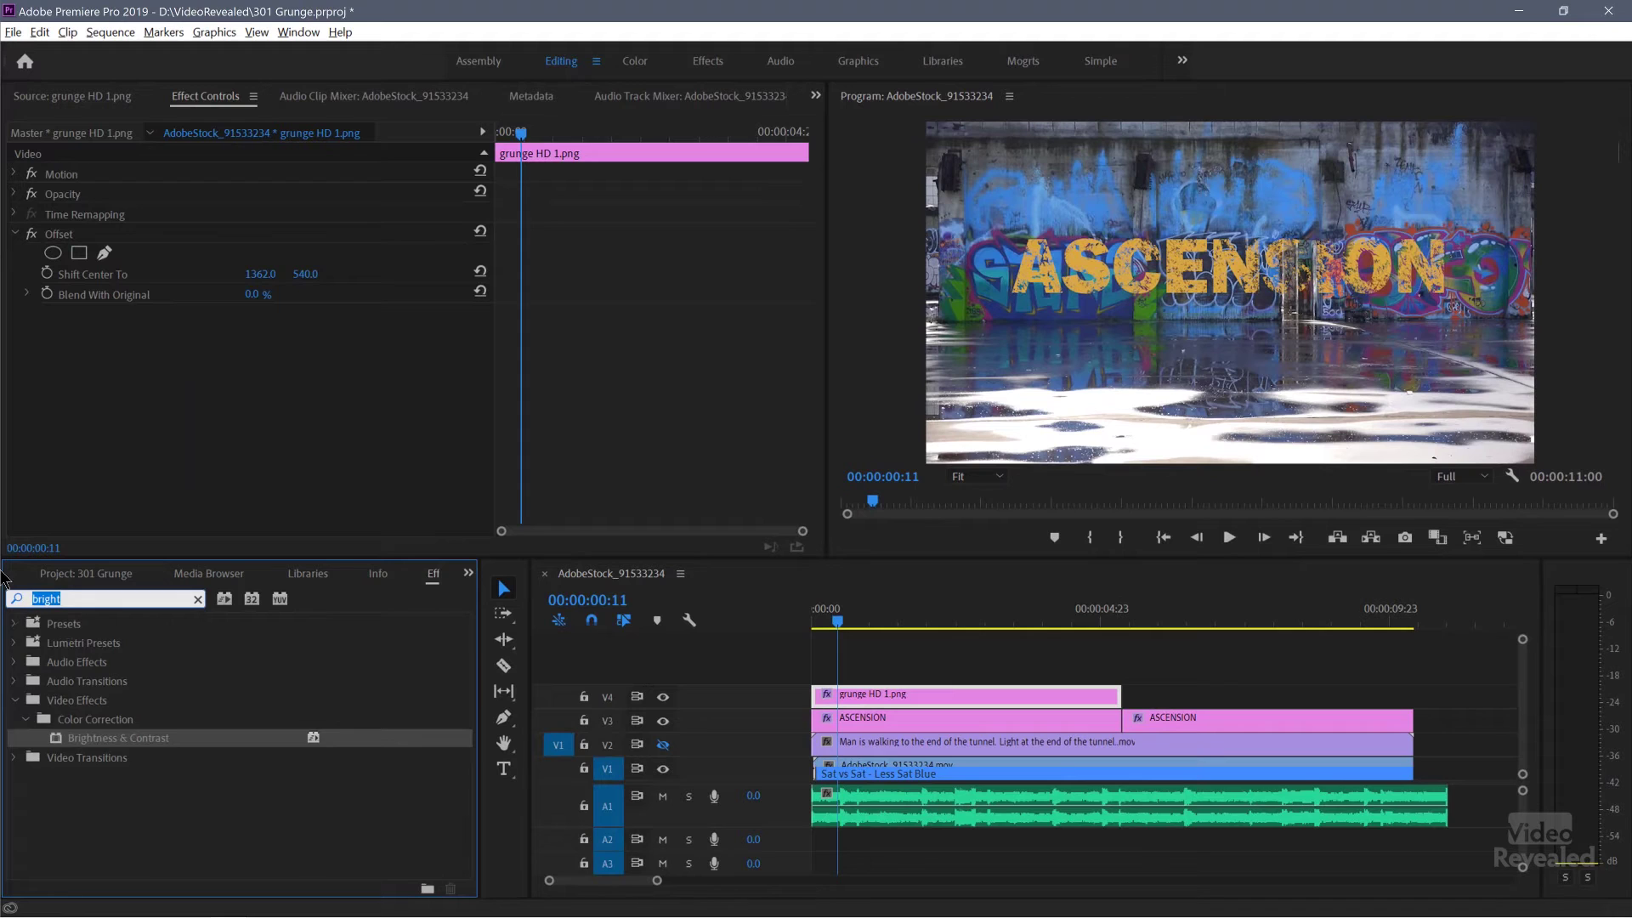
Step: Add another Offset effect to the grunge HD 1.png clip and set its Shift Center To to 1754, 595
text(offset)
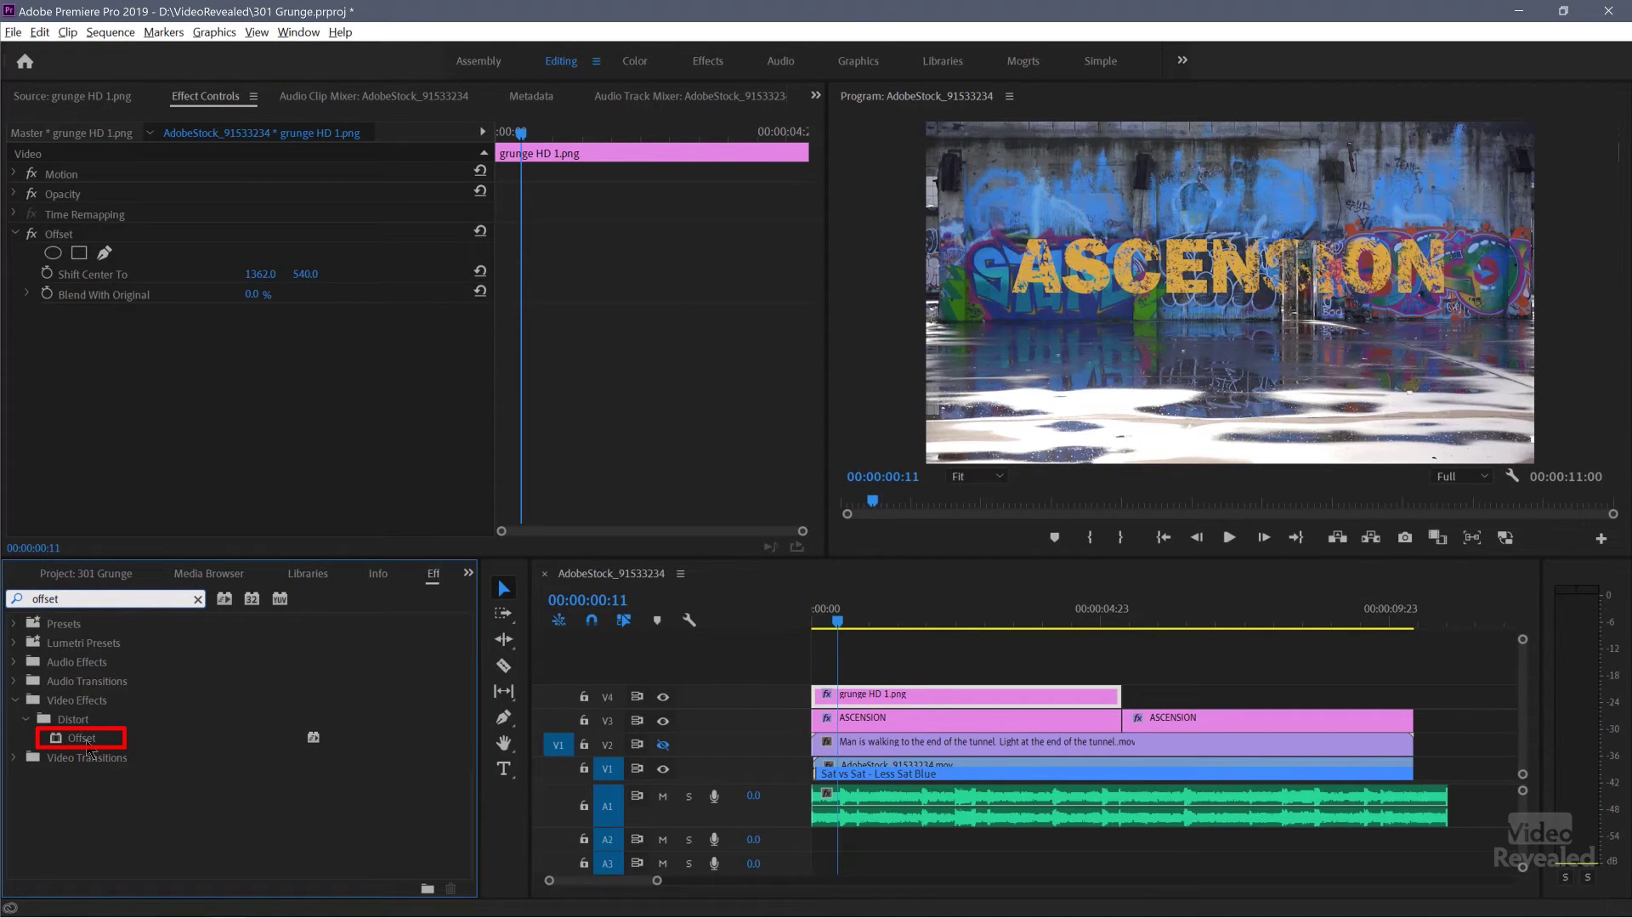
double_click(86, 740)
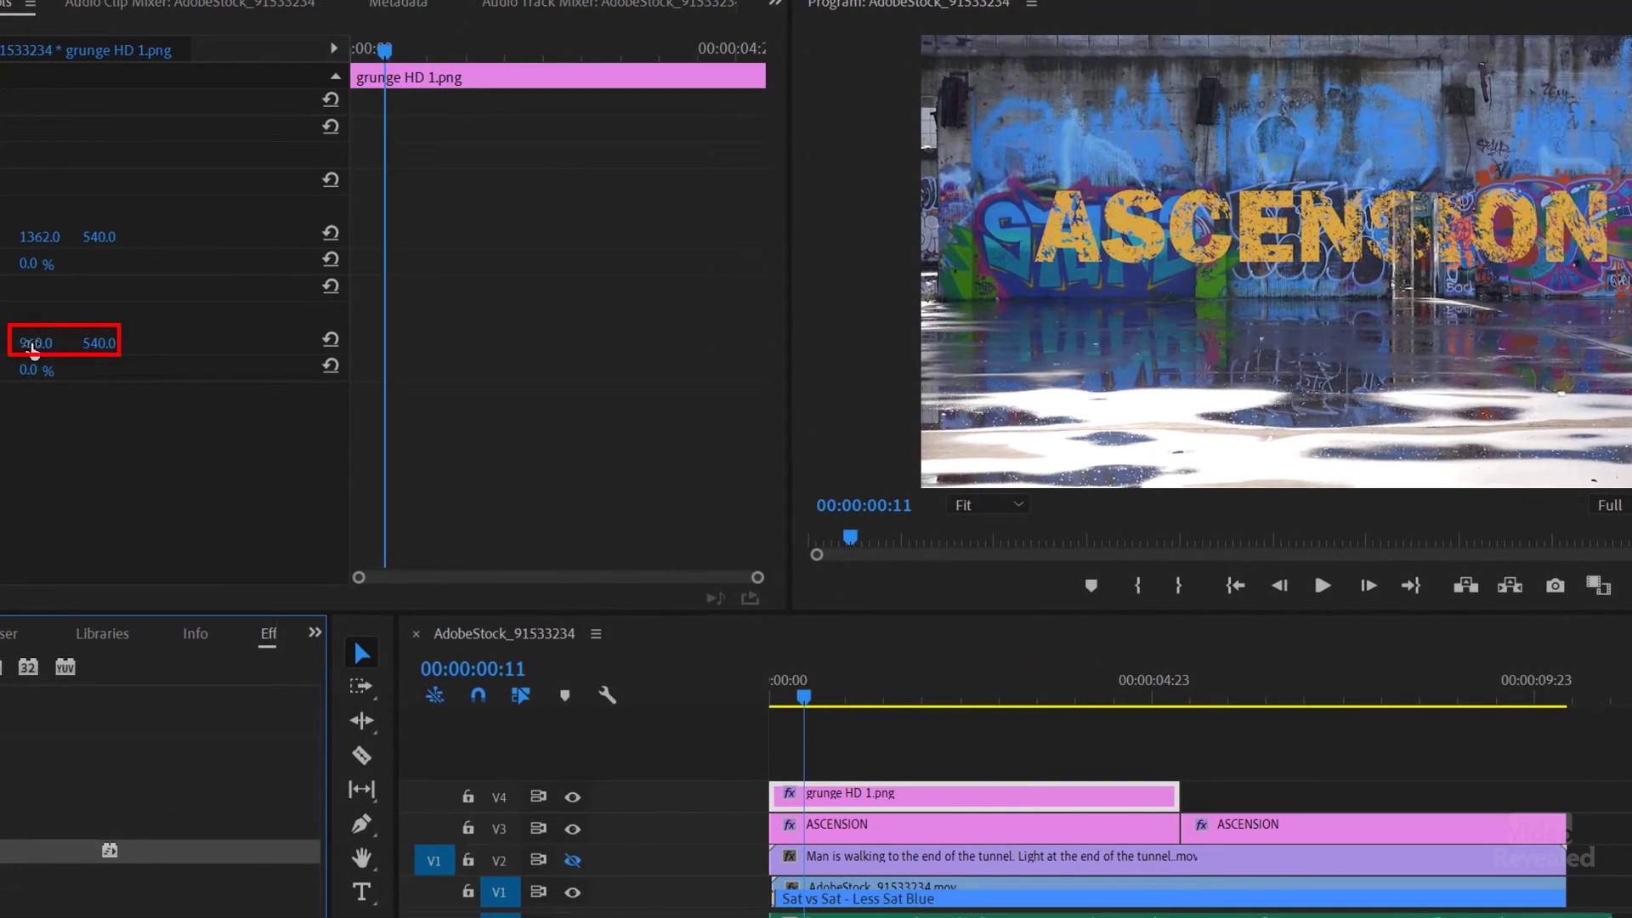
drag(32, 347, 707, 347)
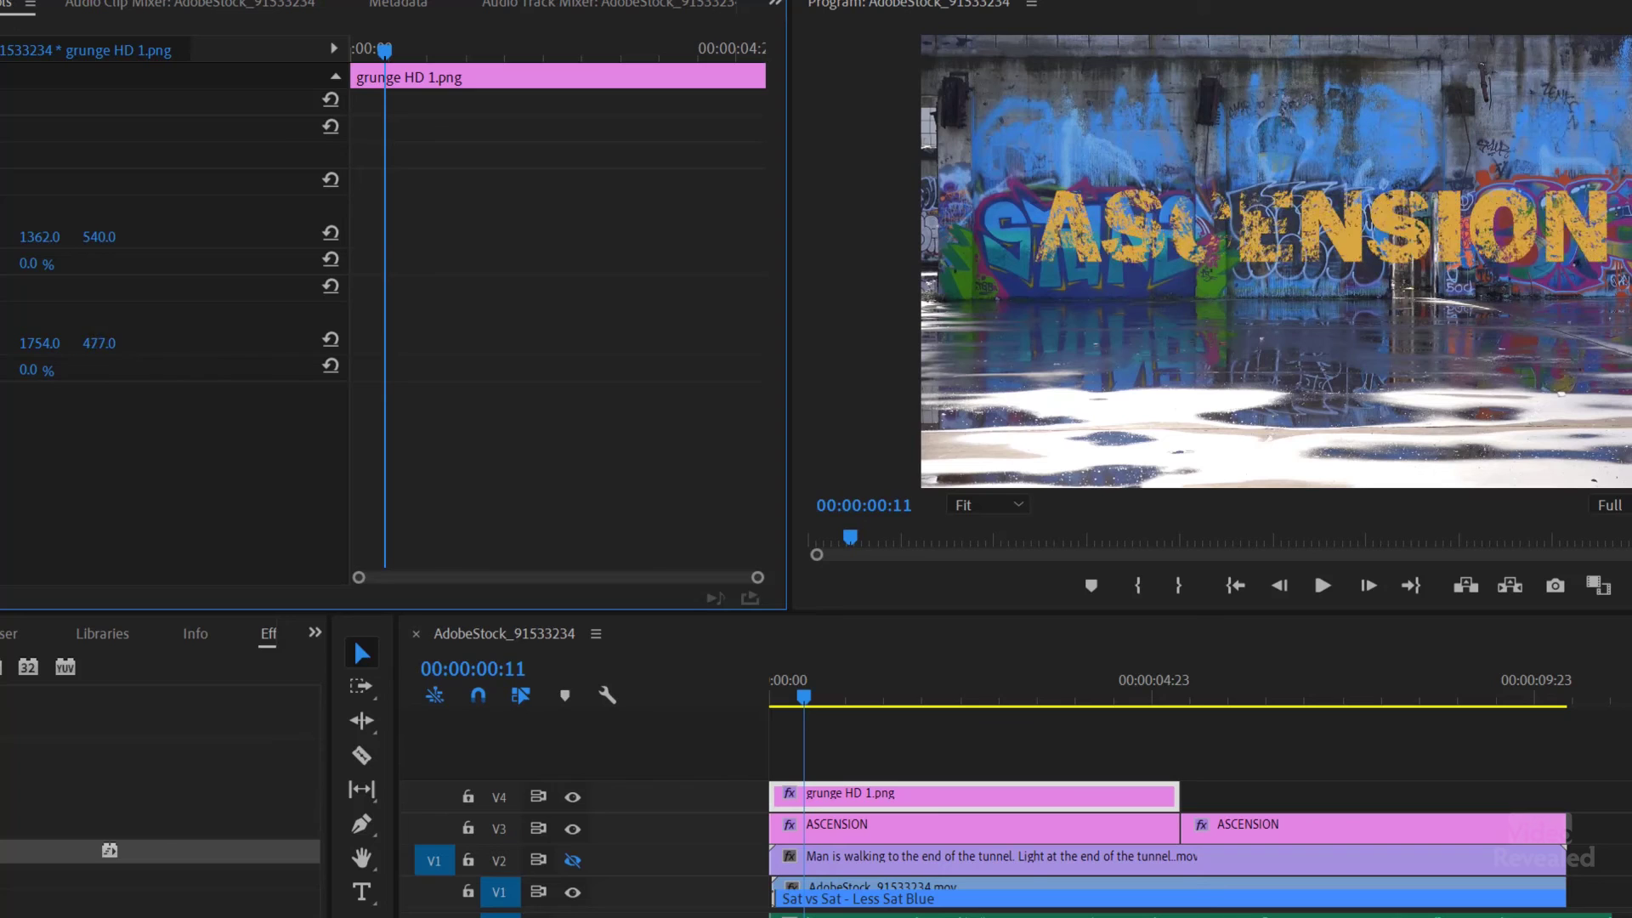
drag(99, 343, 24, 343)
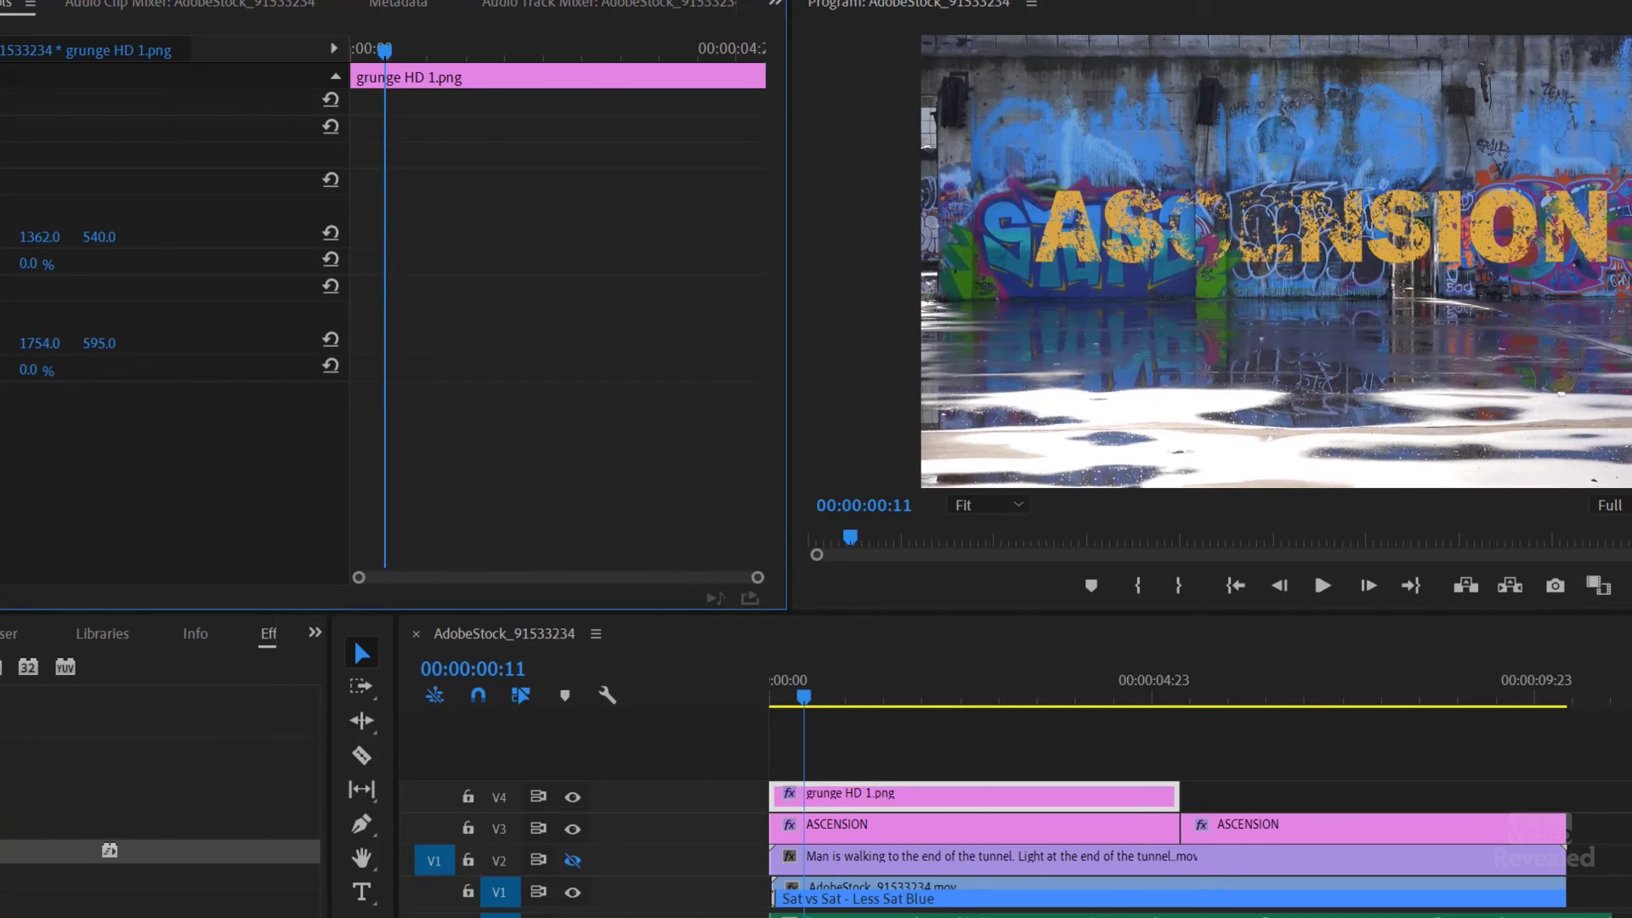